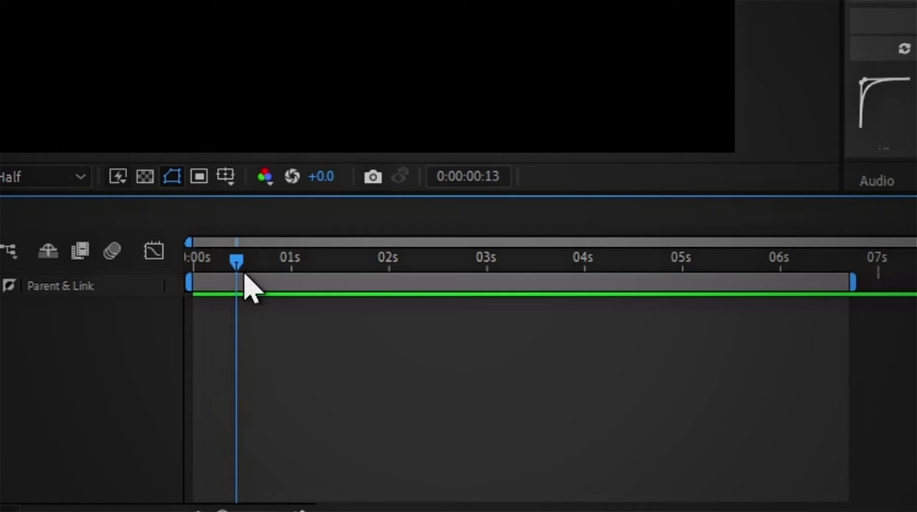
# Step: Scrub the timeline around the 2- and 3-second marks to preview the burning-paper animation
pyautogui.moveTo(246, 287); pyautogui.dragTo(394, 356)
pyautogui.moveTo(422, 271); pyautogui.dragTo(482, 328)
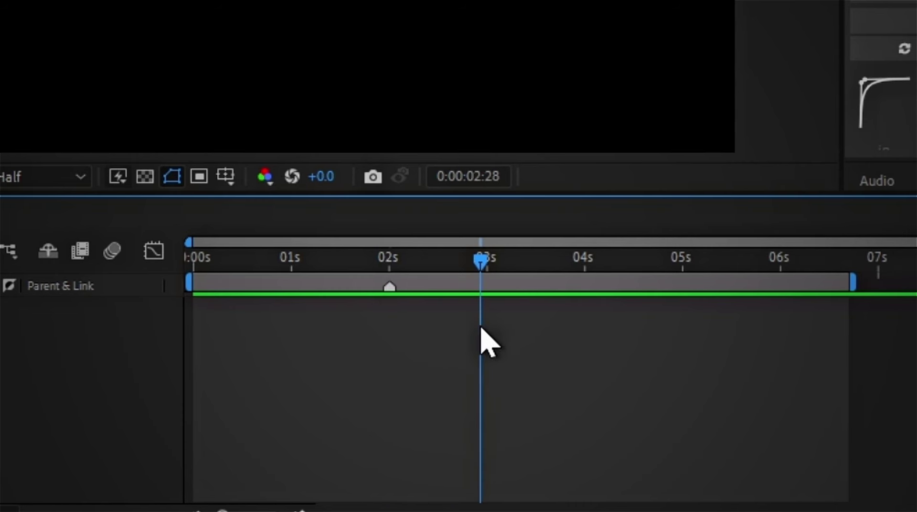
pyautogui.moveTo(492, 358); pyautogui.dragTo(358, 296)
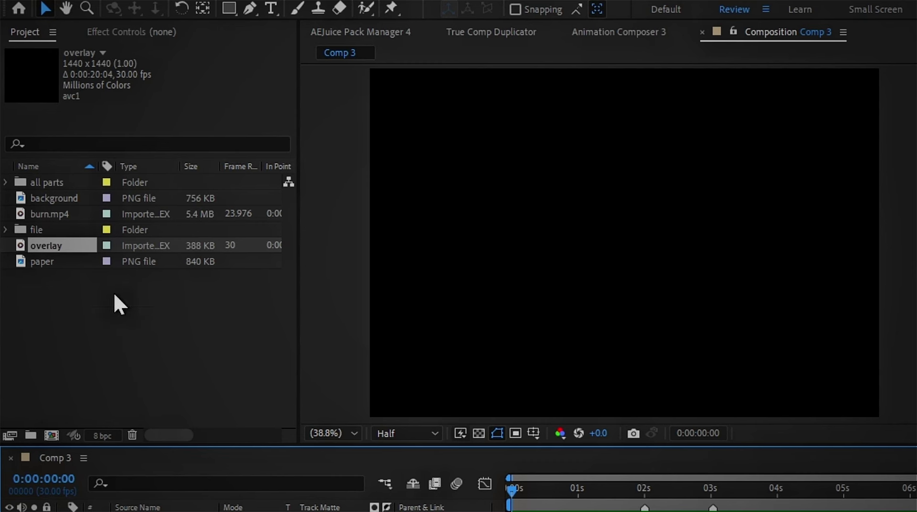
# Step: Add the background, paper and burn.mp4 layers to Comp 3
pyautogui.moveTo(52, 203); pyautogui.dragTo(629, 243)
pyautogui.moveTo(43, 262); pyautogui.dragTo(623, 240)
pyautogui.moveTo(52, 214); pyautogui.dragTo(628, 245)
pyautogui.moveTo(511, 488); pyautogui.dragTo(757, 487)
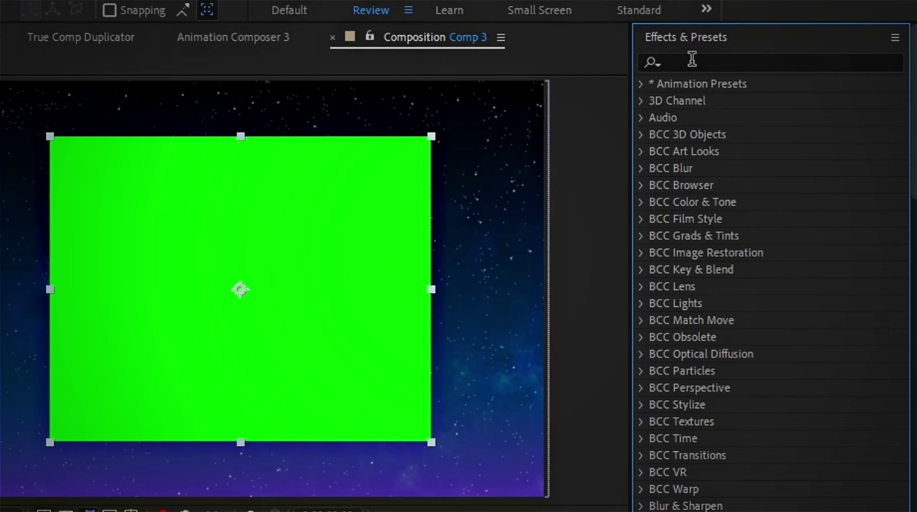
# Step: Apply Keylight (1.2) to burn.mp4 and sample its green as the key colour
pyautogui.click(692, 61)
pyautogui.write('keyli')
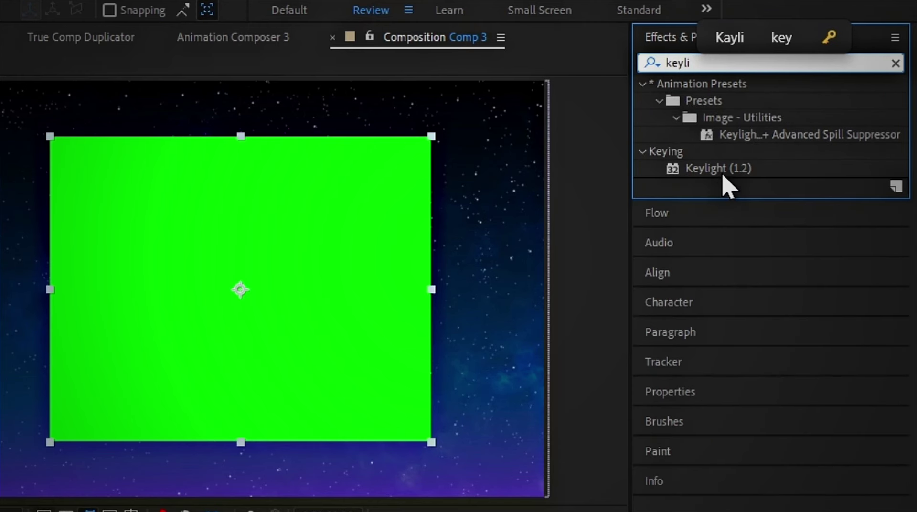
pyautogui.click(734, 169)
pyautogui.moveTo(668, 215); pyautogui.dragTo(340, 254)
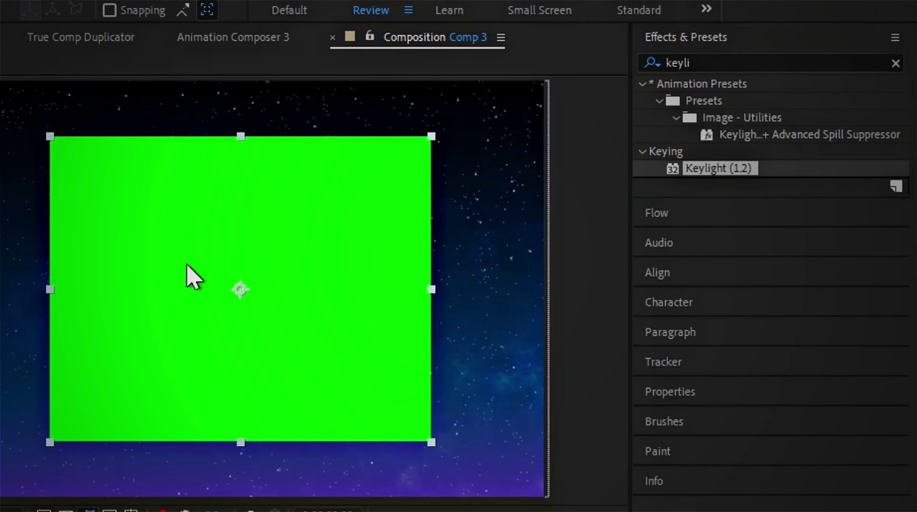
pyautogui.click(689, 186)
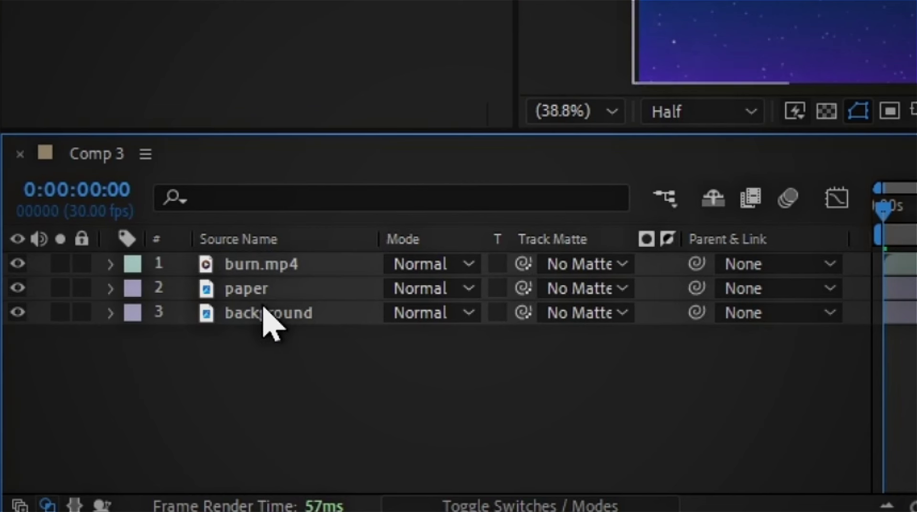
# Step: Duplicate the paper layer above burn.mp4 and set the copy as burn.mp4's track matte
pyautogui.click(296, 290)
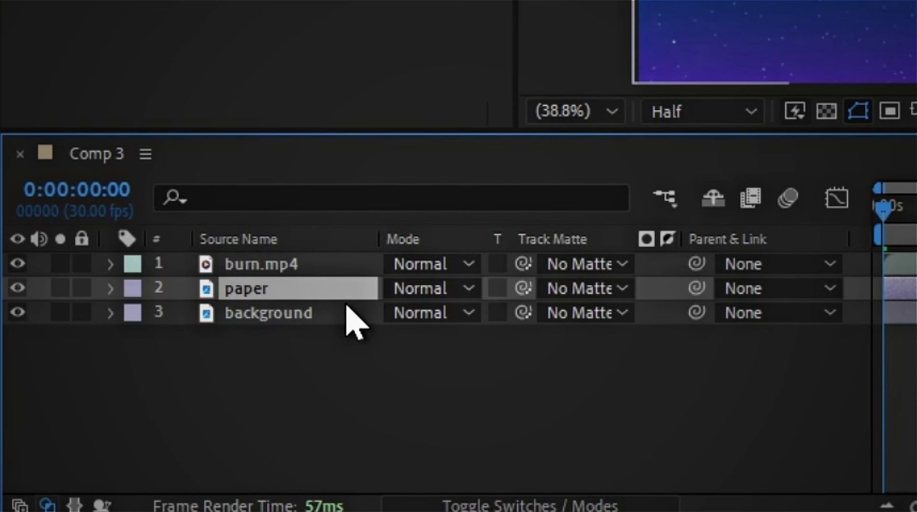
pyautogui.hotkey('ctrl', 'd')
pyautogui.moveTo(262, 293); pyautogui.dragTo(282, 265)
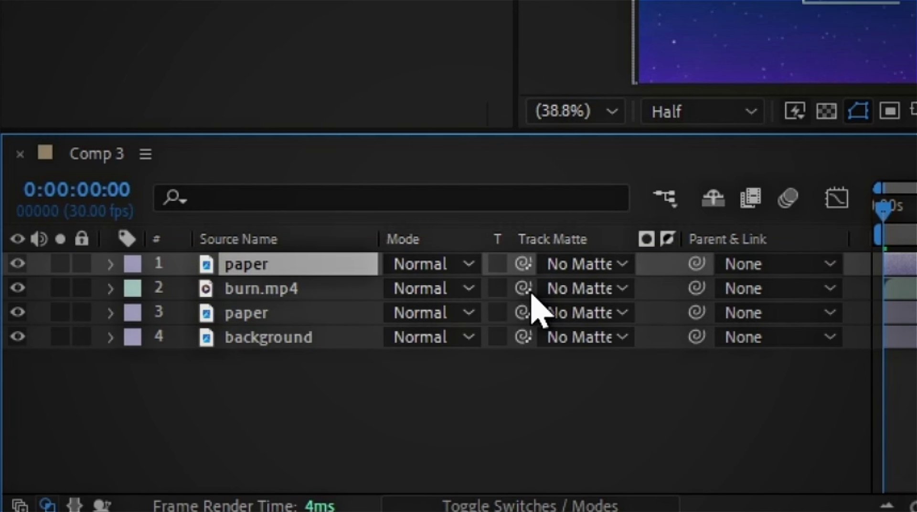
pyautogui.moveTo(528, 290); pyautogui.dragTo(297, 265)
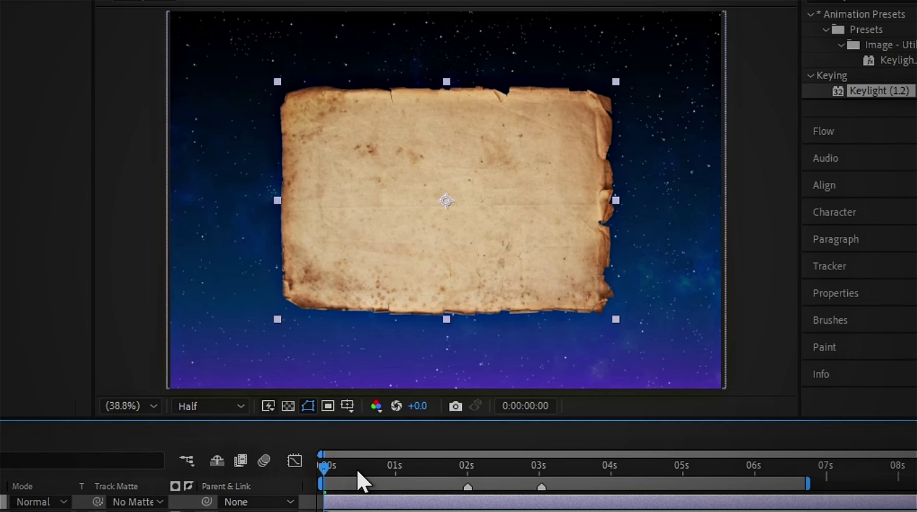
# Step: Keyframe the lower paper's Opacity from 100% at 2 s to 0% at 3 s, then pre-compose layers 1–3
pyautogui.moveTo(357, 467); pyautogui.dragTo(578, 455)
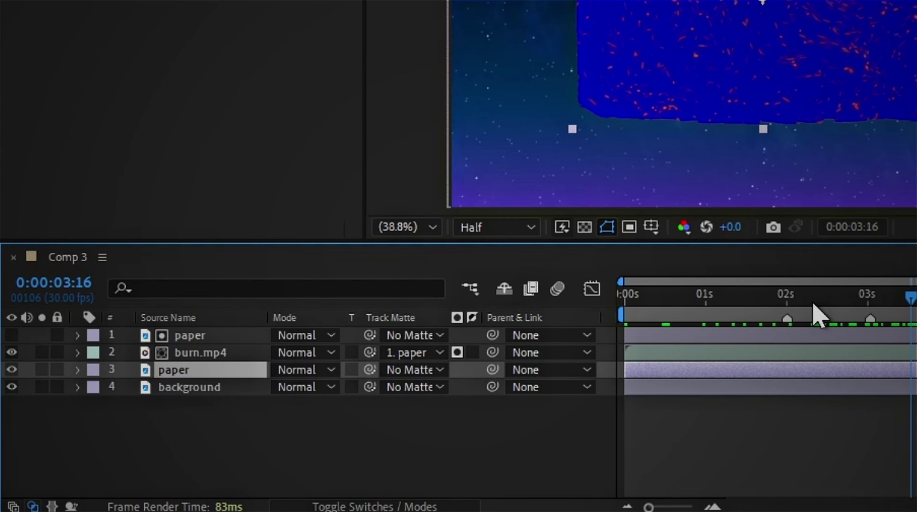
pyautogui.moveTo(811, 296); pyautogui.dragTo(788, 297)
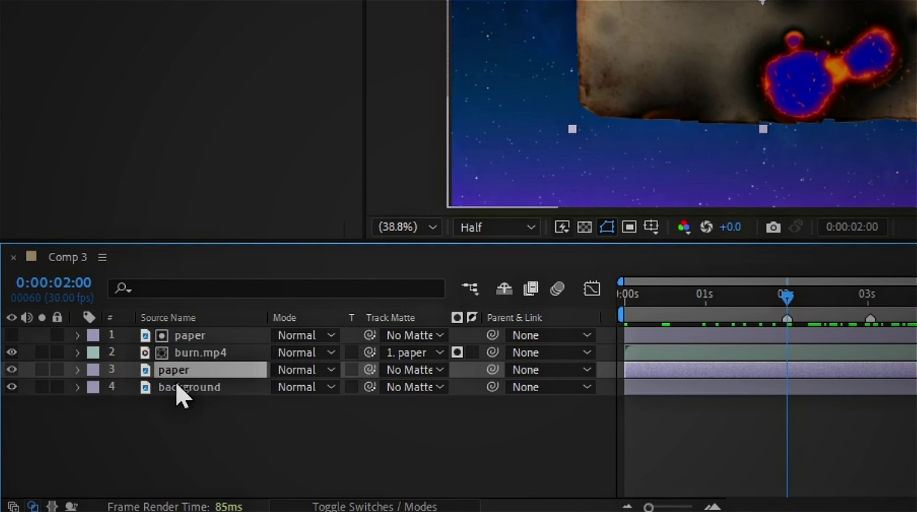
pyautogui.press('t')
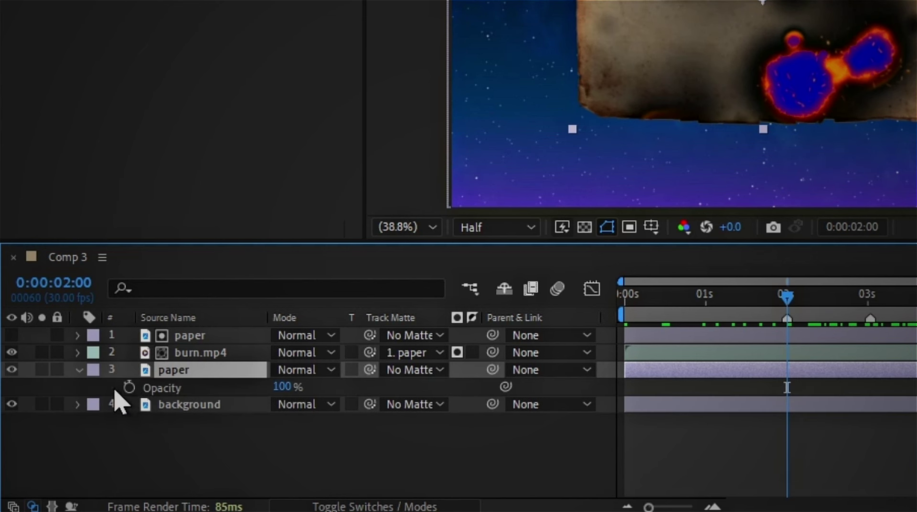
pyautogui.click(129, 387)
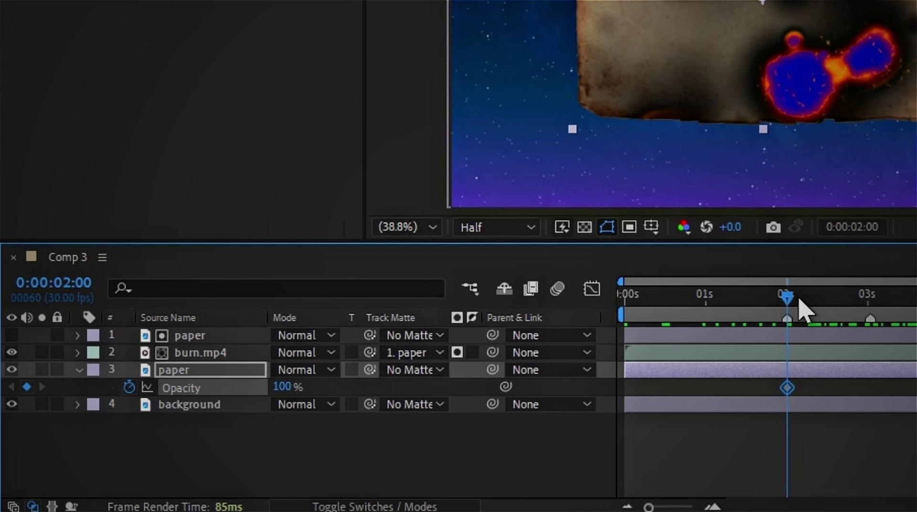
pyautogui.moveTo(799, 299); pyautogui.dragTo(867, 366)
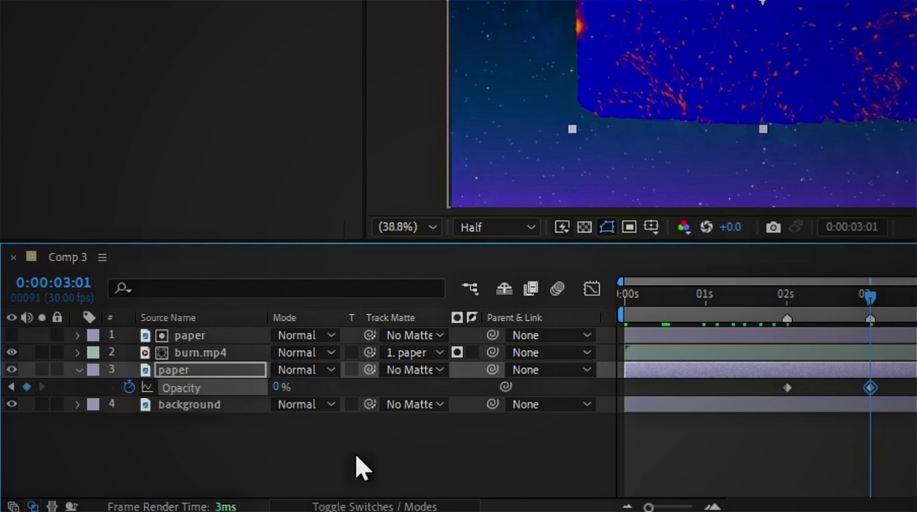
pyautogui.keyDown('shift'); pyautogui.click(213, 337); pyautogui.keyUp('shift')
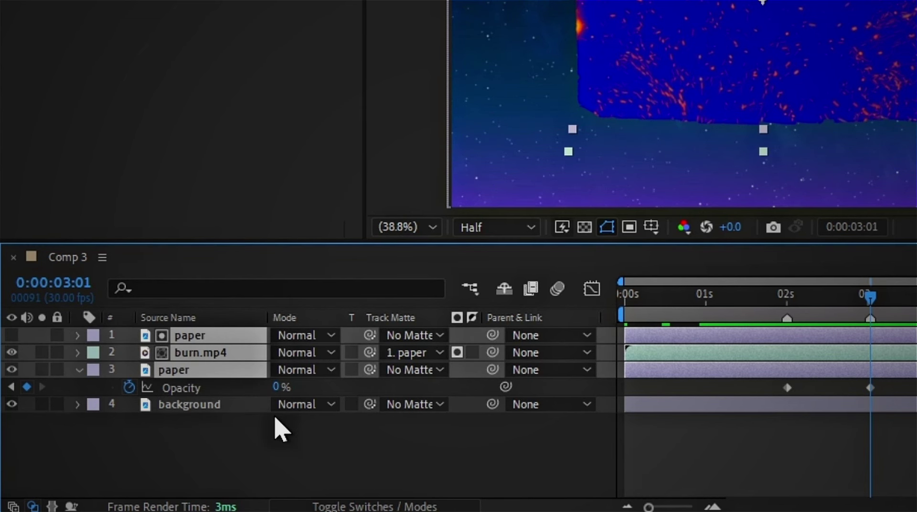
pyautogui.hotkey('ctrl', 'shift', 'c')
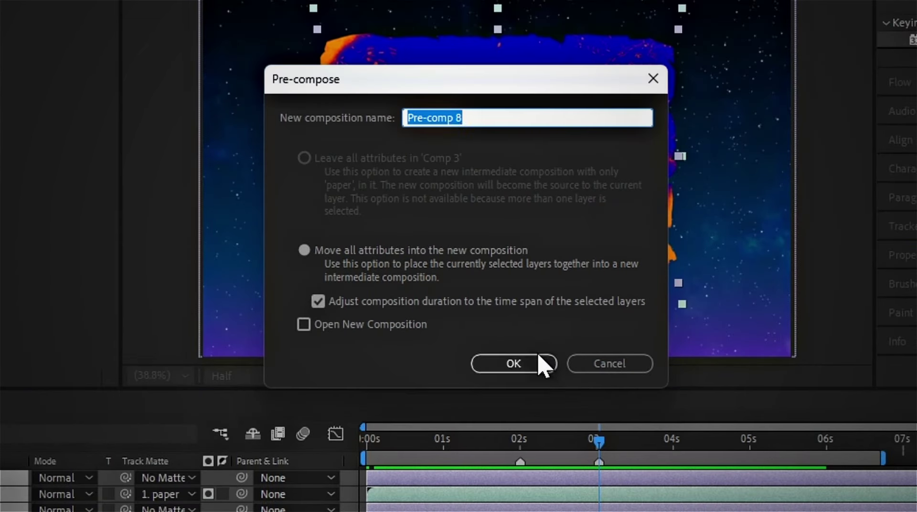
# Step: Confirm Pre-comp 8, key out its blue with Keylight, and add the overlay footage on top
pyautogui.click(540, 364)
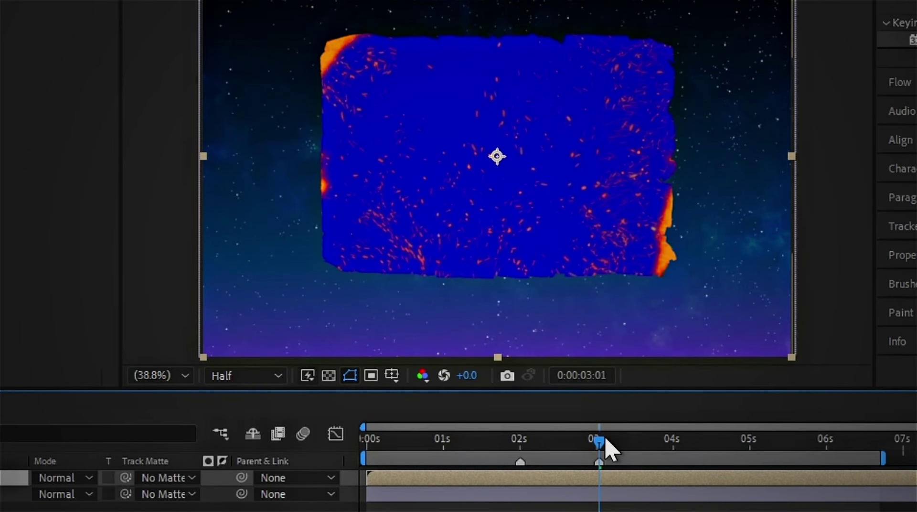
pyautogui.moveTo(605, 439); pyautogui.dragTo(699, 442)
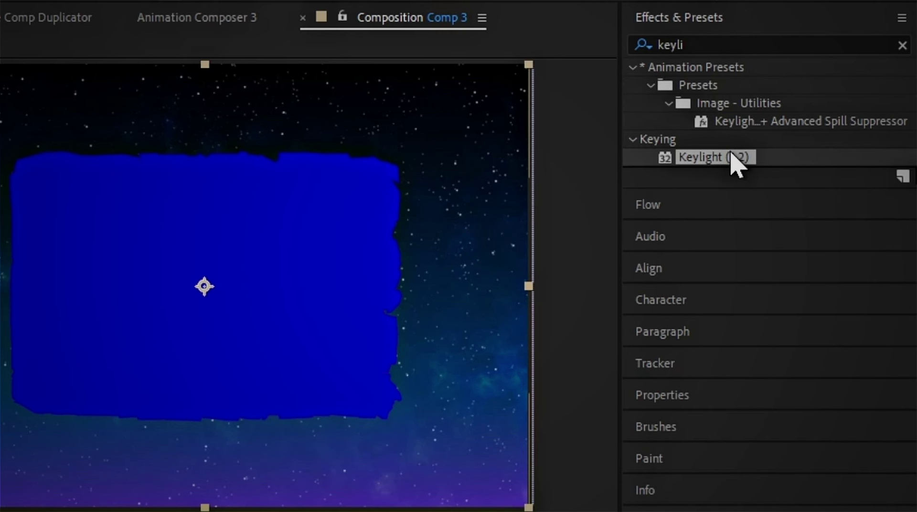
pyautogui.moveTo(735, 164)
pyautogui.mouseDown()
pyautogui.moveTo(329, 303)
pyautogui.moveTo(294, 302)
pyautogui.mouseUp()
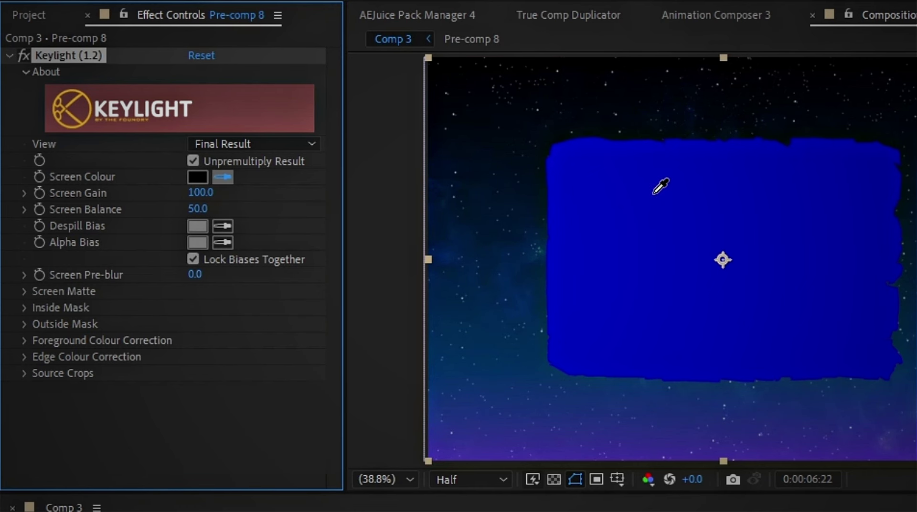
pyautogui.click(660, 179)
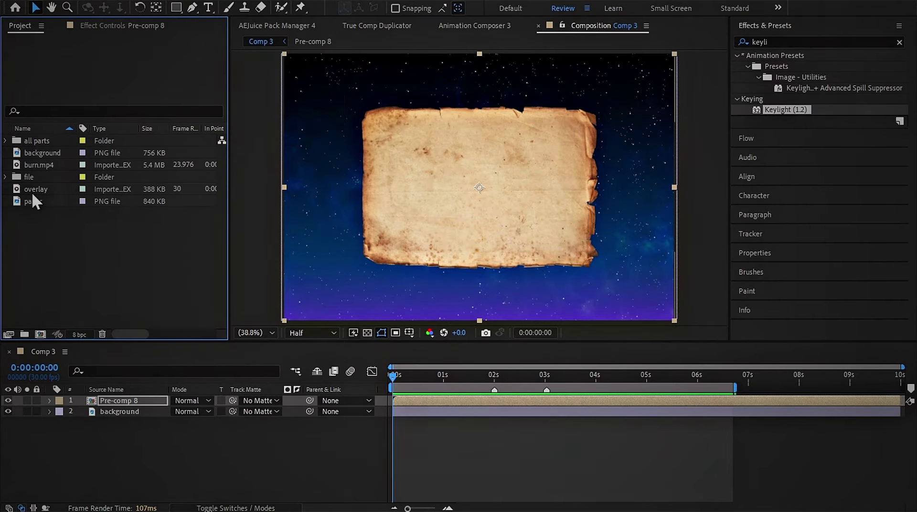
pyautogui.moveTo(32, 191); pyautogui.dragTo(122, 403)
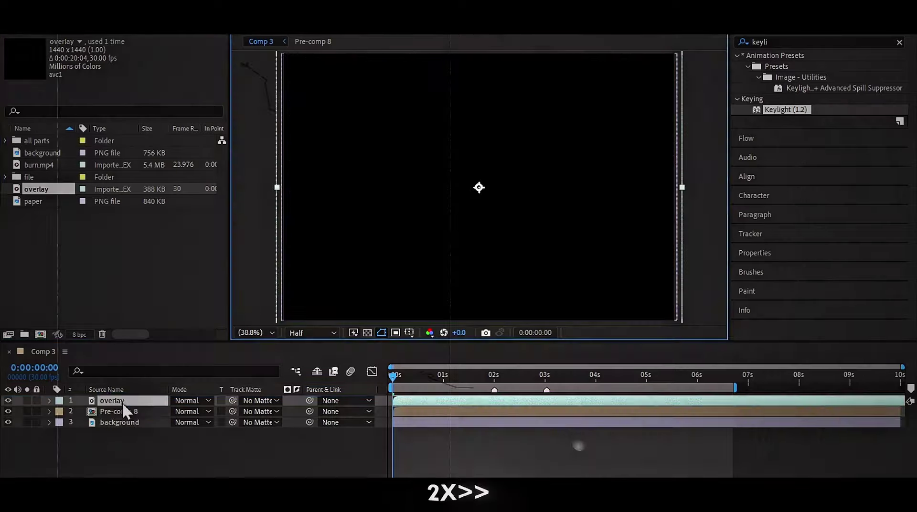
# Step: Change overlay's blend mode and add an adjustment layer with Glow radius 150, intensity 0.4
pyautogui.click(191, 400)
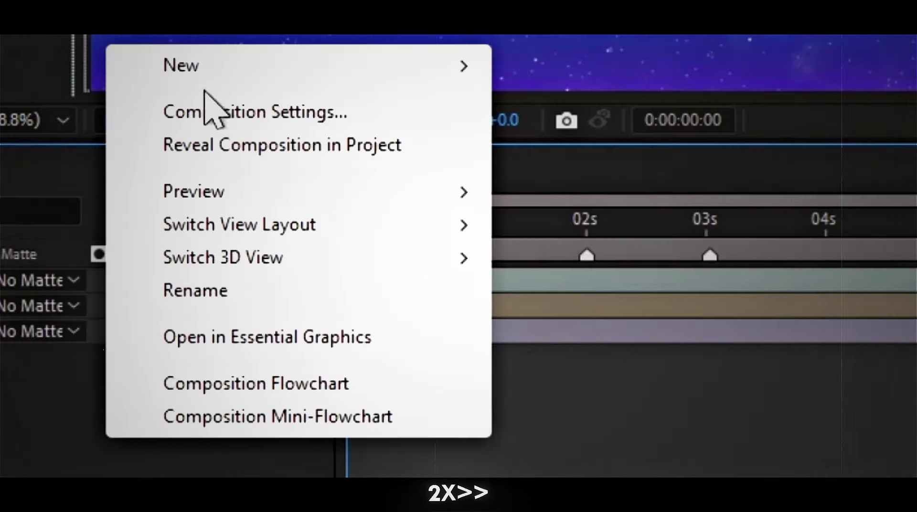
pyautogui.moveTo(205, 91)
pyautogui.click(593, 309)
pyautogui.write('g')
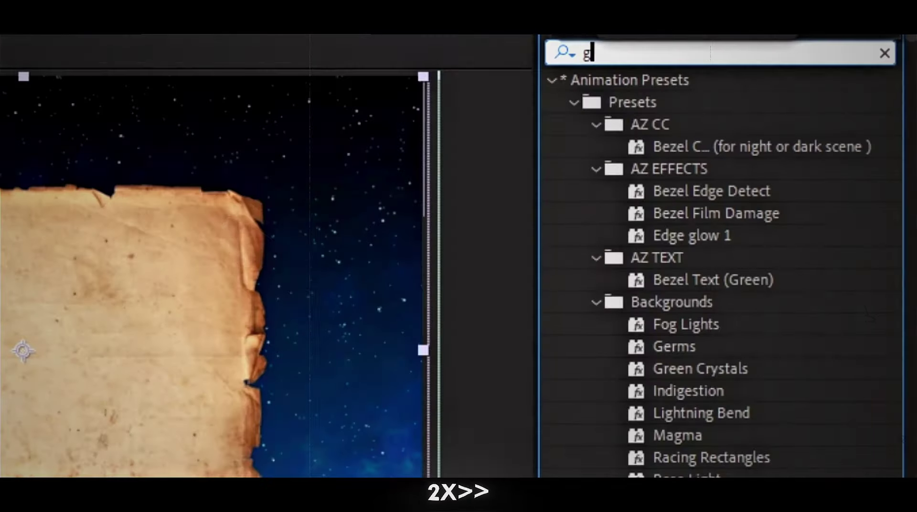
pyautogui.write('lo')
pyautogui.scroll(-10, 652, 234)
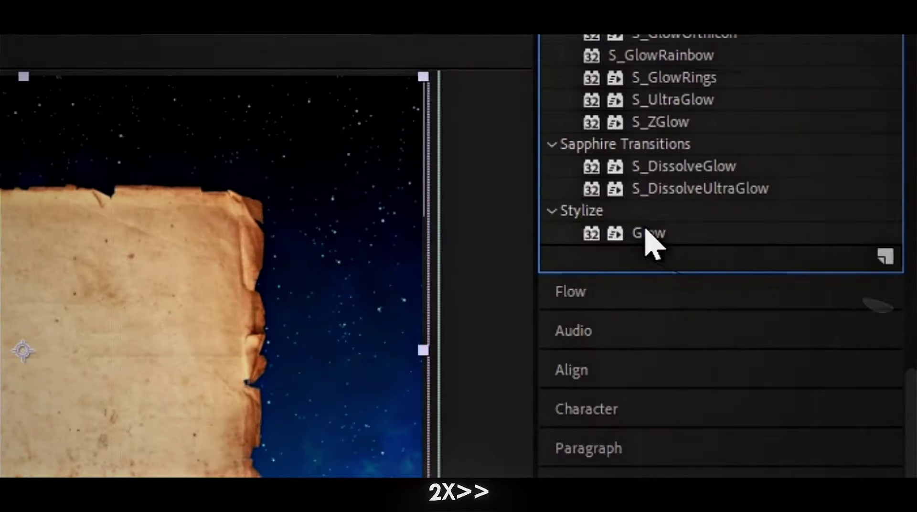
pyautogui.doubleClick(646, 230)
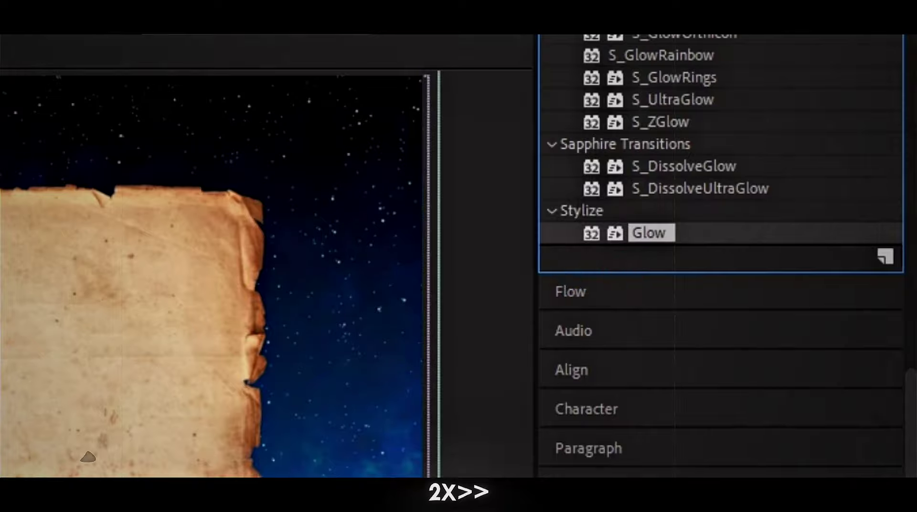
pyautogui.click(266, 137)
pyautogui.write('150')
pyautogui.press('Tab')
pyautogui.write('0')
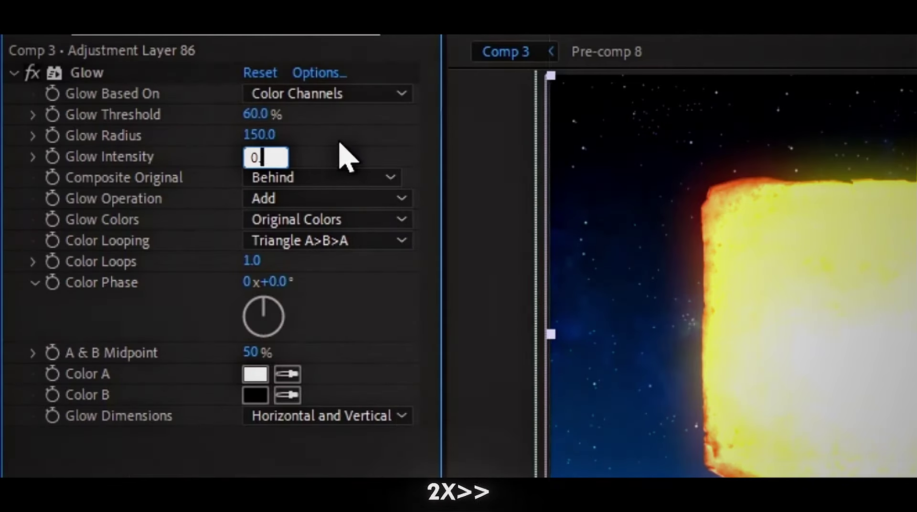
pyautogui.write('.4')
pyautogui.press('Return')
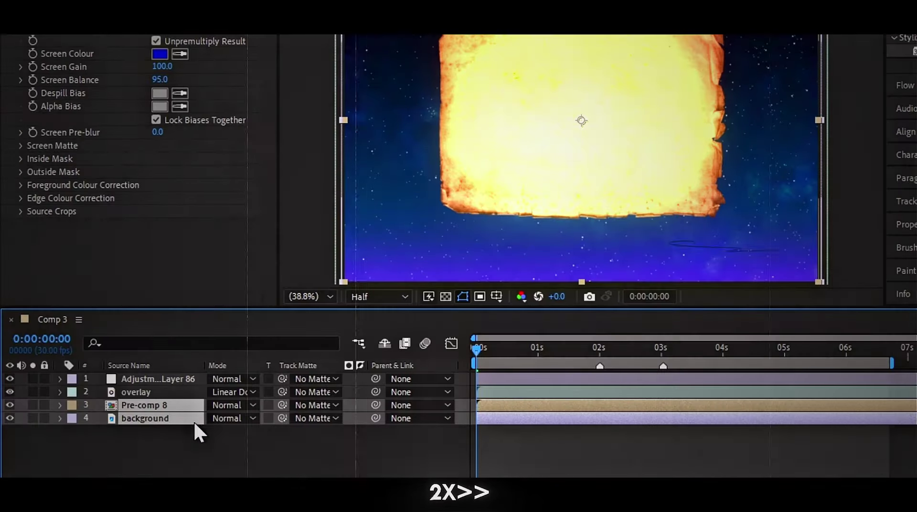
# Step: Keyframe Pre-comp 8 and background Scale from 100% up to 114% later in time
pyautogui.keyDown('ctrl'); pyautogui.click(177, 430); pyautogui.keyUp('ctrl')
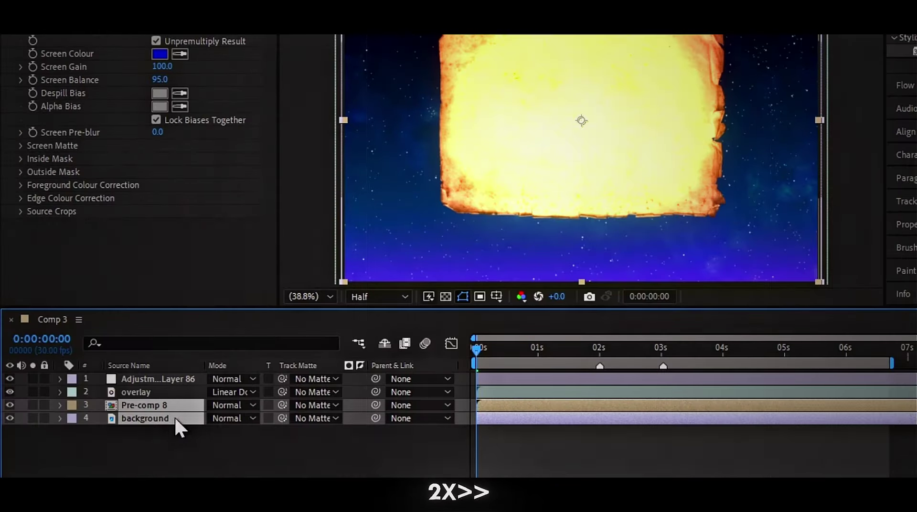
pyautogui.press('s')
pyautogui.moveTo(480, 351); pyautogui.dragTo(887, 354)
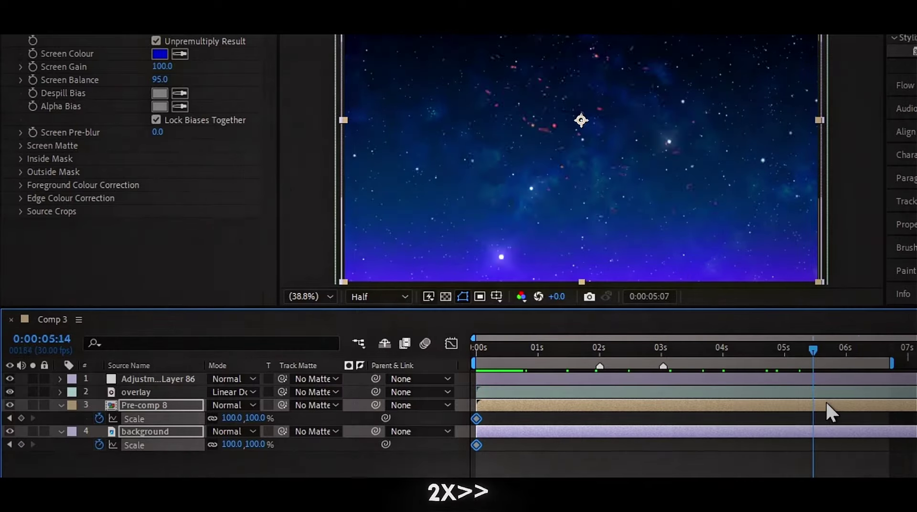
pyautogui.moveTo(246, 444); pyautogui.dragTo(266, 444)
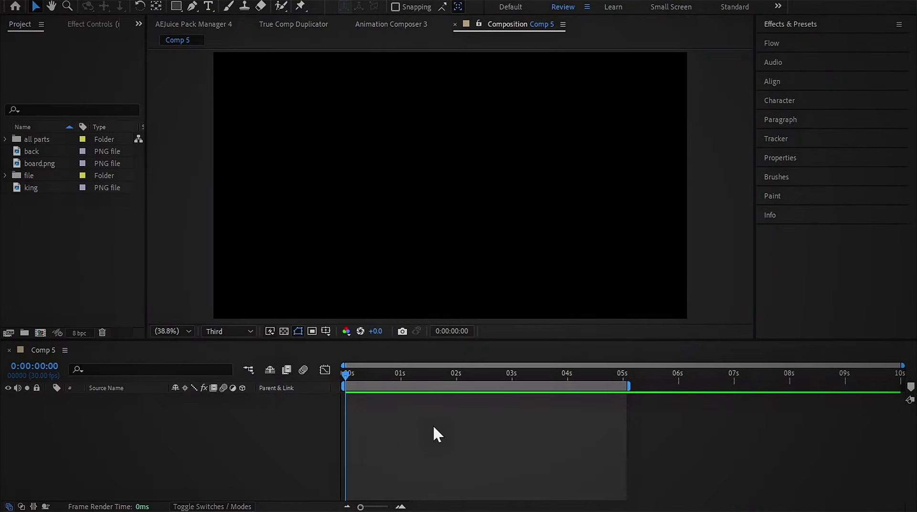
# Step: Add the red back image, board.png and the king image to Comp 5
pyautogui.moveTo(31, 151); pyautogui.dragTo(450, 188)
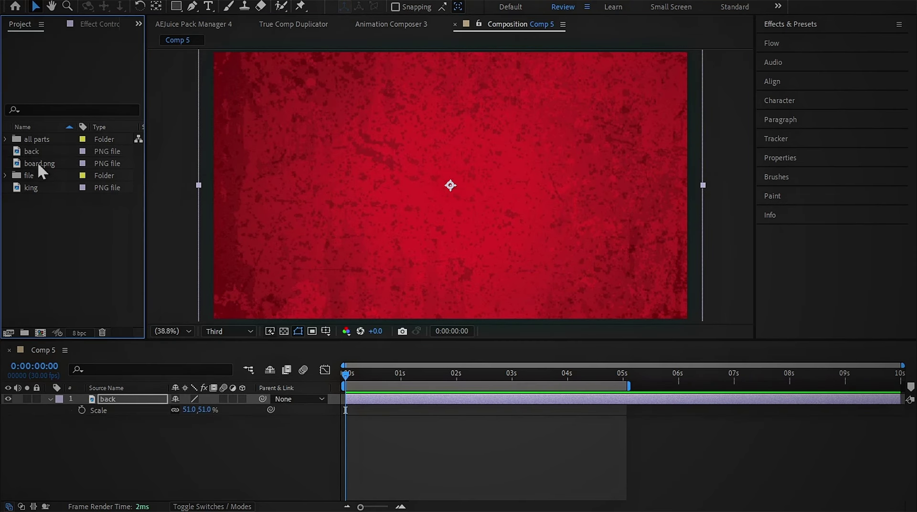
pyautogui.moveTo(39, 163); pyautogui.dragTo(437, 200)
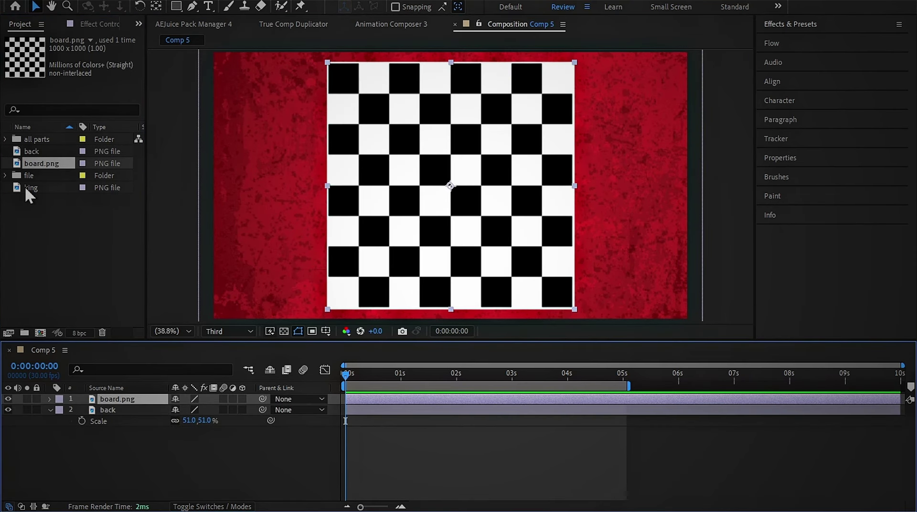
pyautogui.moveTo(26, 191); pyautogui.dragTo(451, 189)
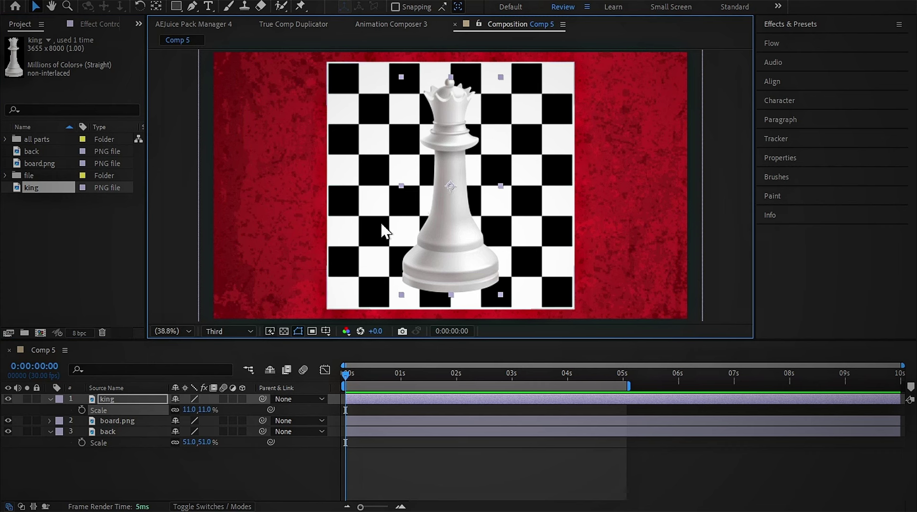
# Step: Search 'cc re' and apply CC RepeTile to the board layer
pyautogui.click(383, 475)
pyautogui.click(809, 25)
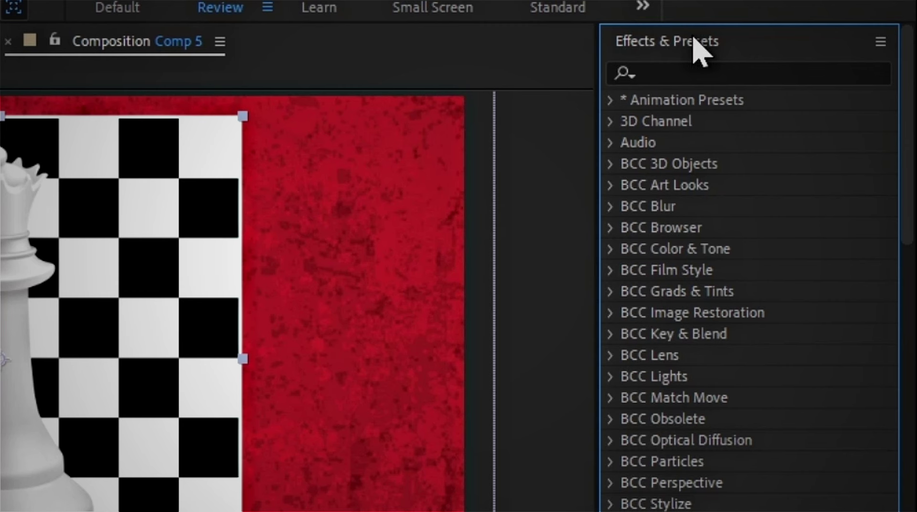
pyautogui.click(801, 41)
pyautogui.write('cc')
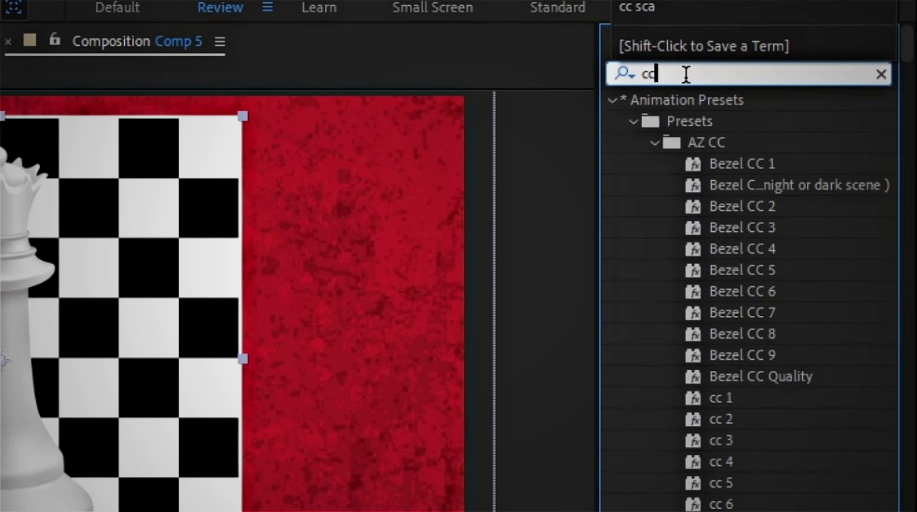
pyautogui.write(' re')
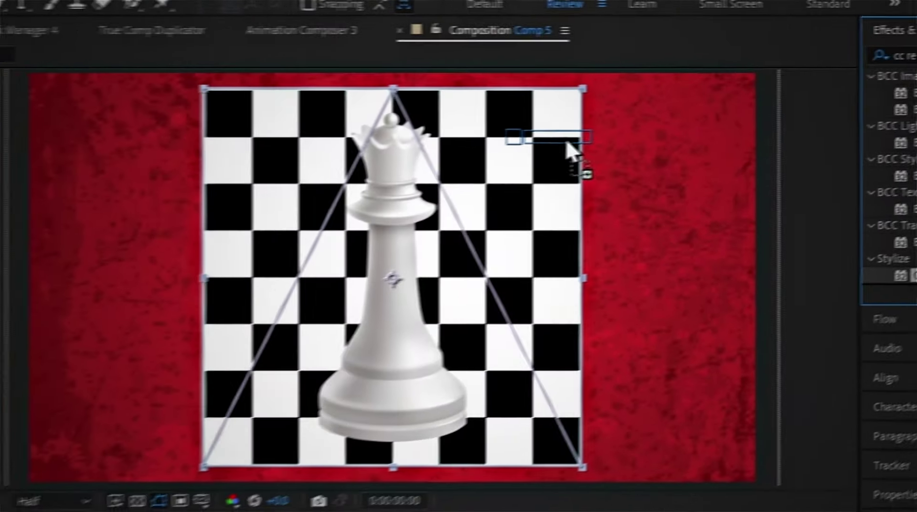
pyautogui.moveTo(719, 360); pyautogui.dragTo(654, 138)
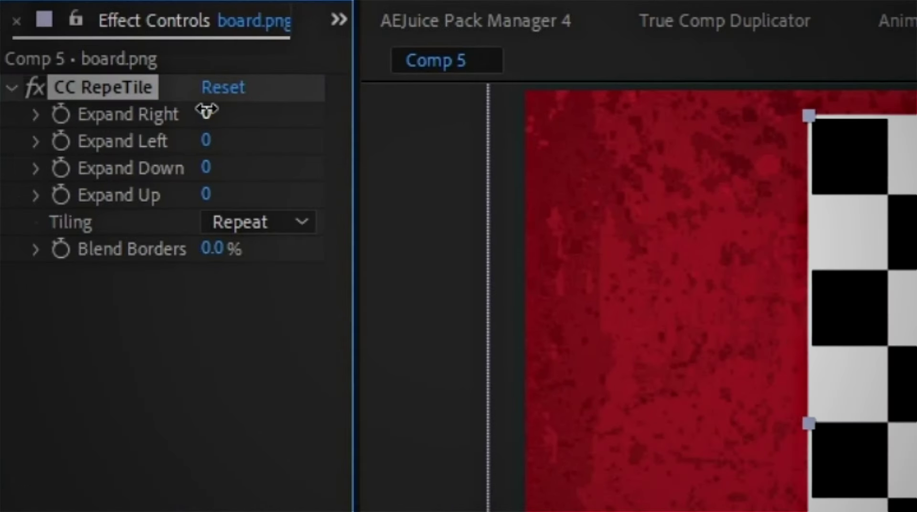
# Step: Set CC RepeTile's Expand Right and Expand Left to 500 each
pyautogui.click(215, 116)
pyautogui.write('500')
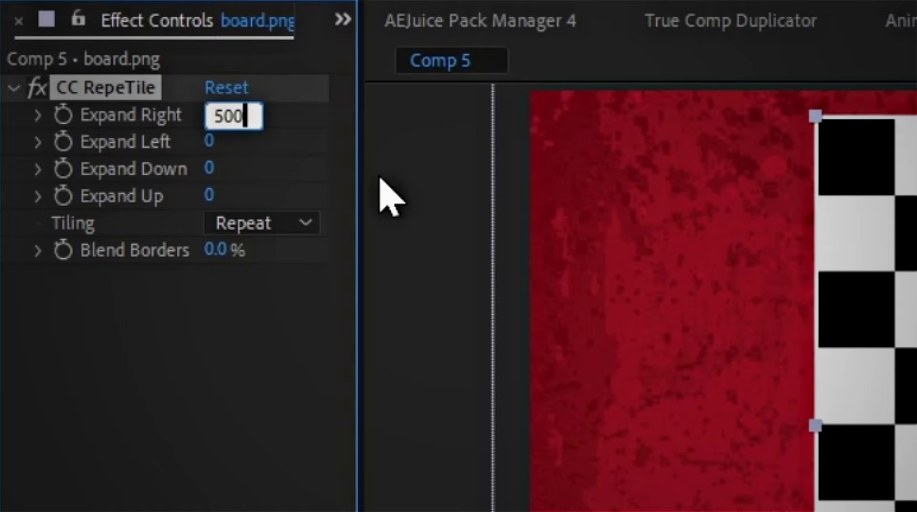
pyautogui.press('Return')
pyautogui.click(210, 142)
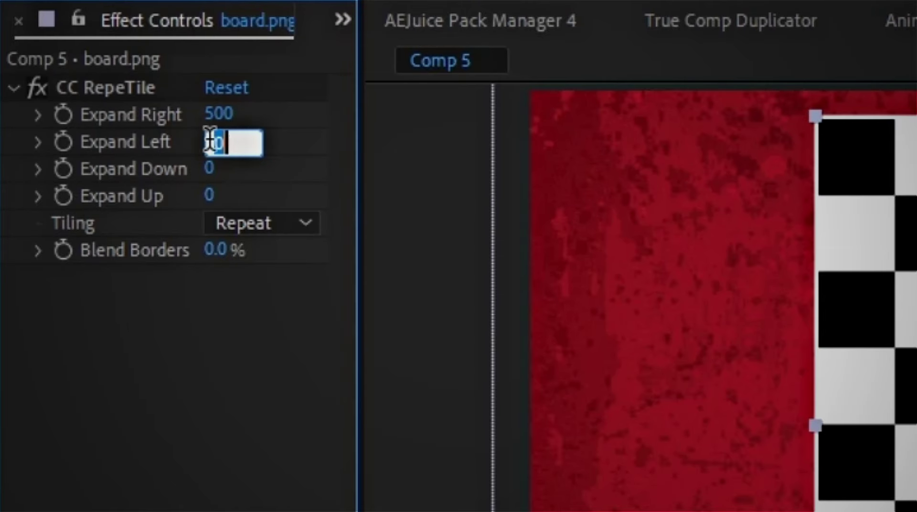
pyautogui.write('500')
pyautogui.press('Return')
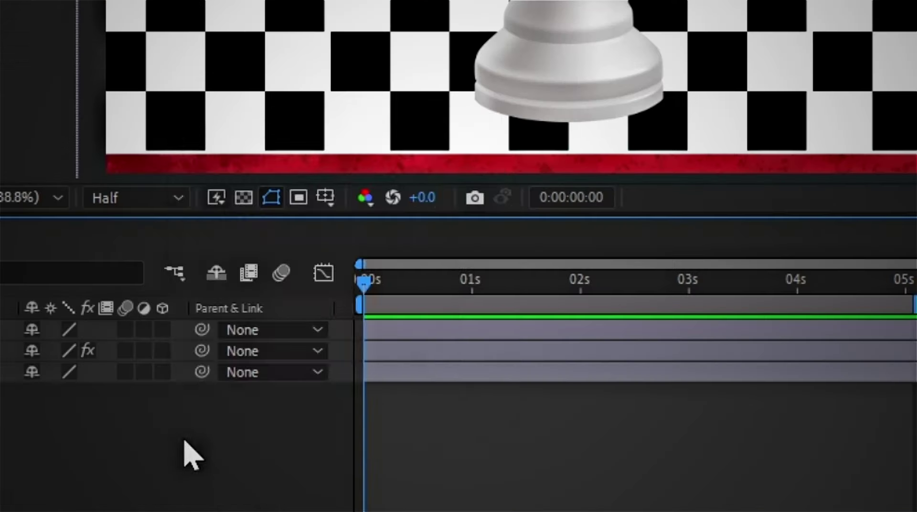
# Step: Add a new camera with default settings and switch king, board.png and back to 3D
pyautogui.rightClick(184, 437)
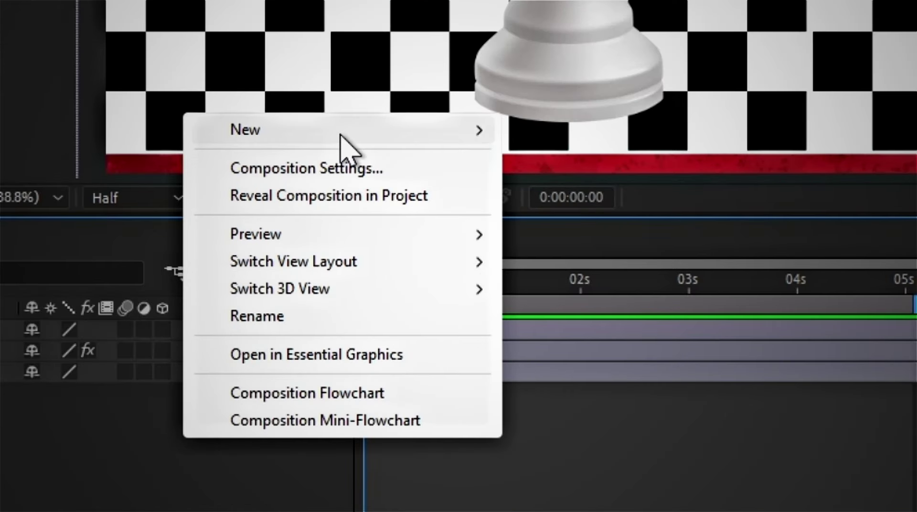
pyautogui.moveTo(341, 134)
pyautogui.click(581, 251)
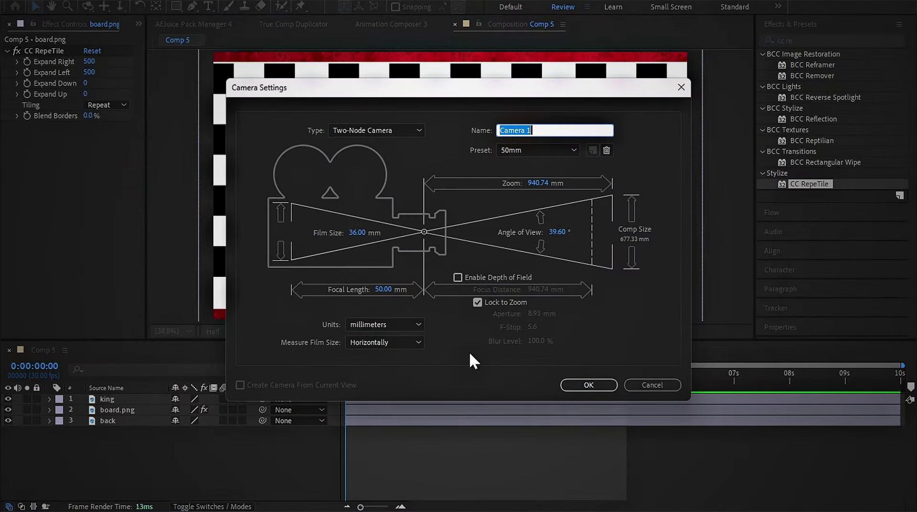
pyautogui.click(588, 386)
pyautogui.click(369, 463)
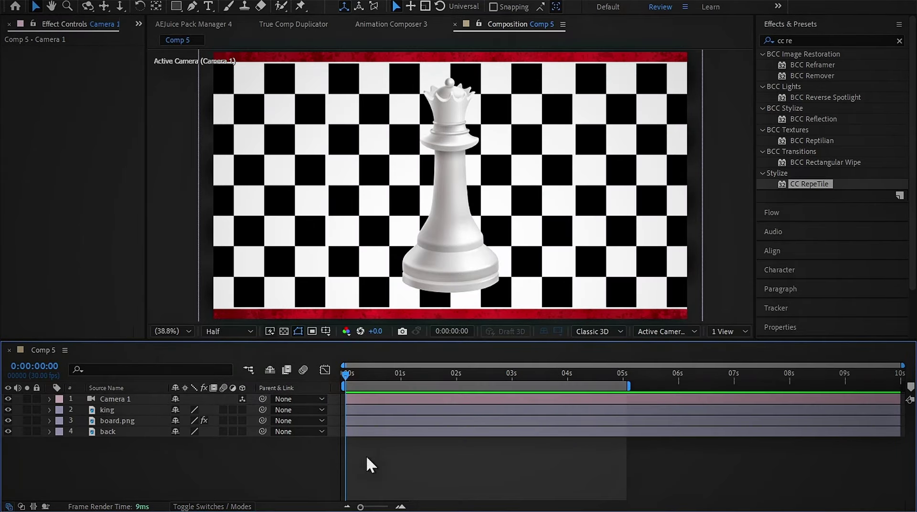
pyautogui.moveTo(586, 273); pyautogui.dragTo(587, 353)
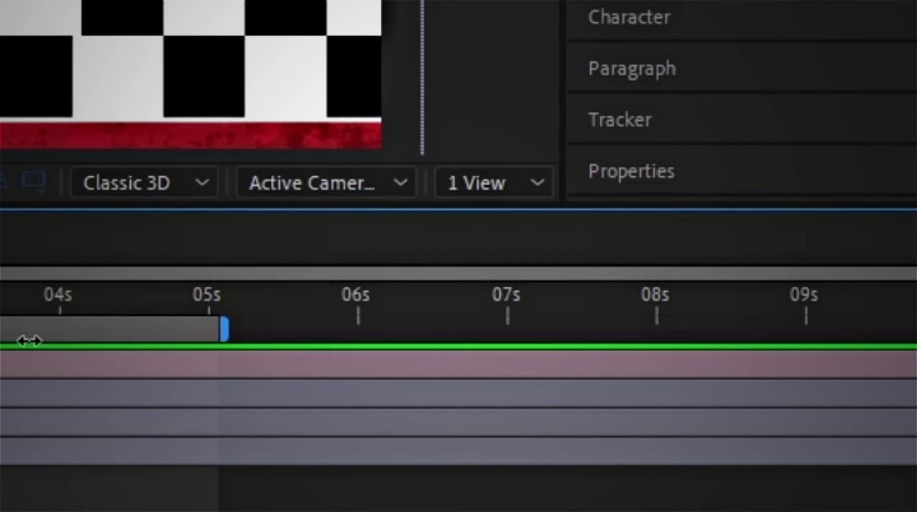
# Step: Split the viewer into 2 Views and make the left side view active
pyautogui.click(748, 331)
pyautogui.click(507, 269)
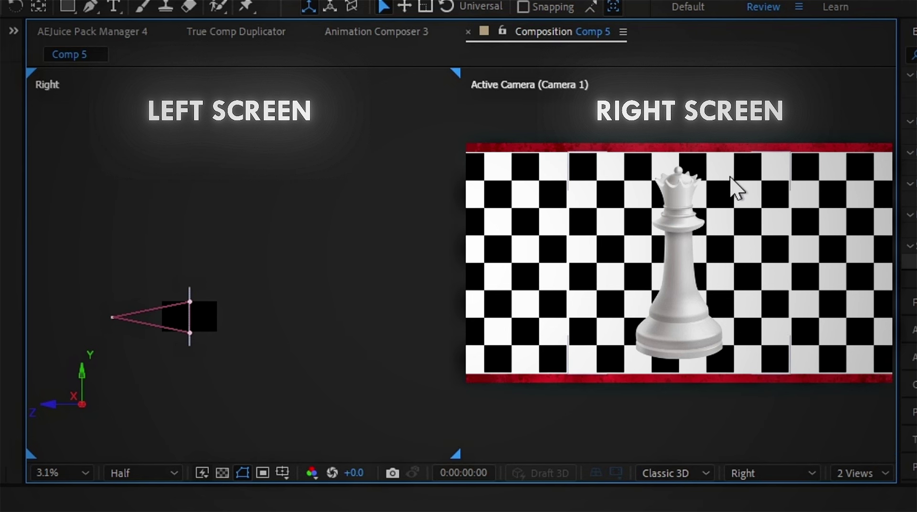
pyautogui.click(731, 178)
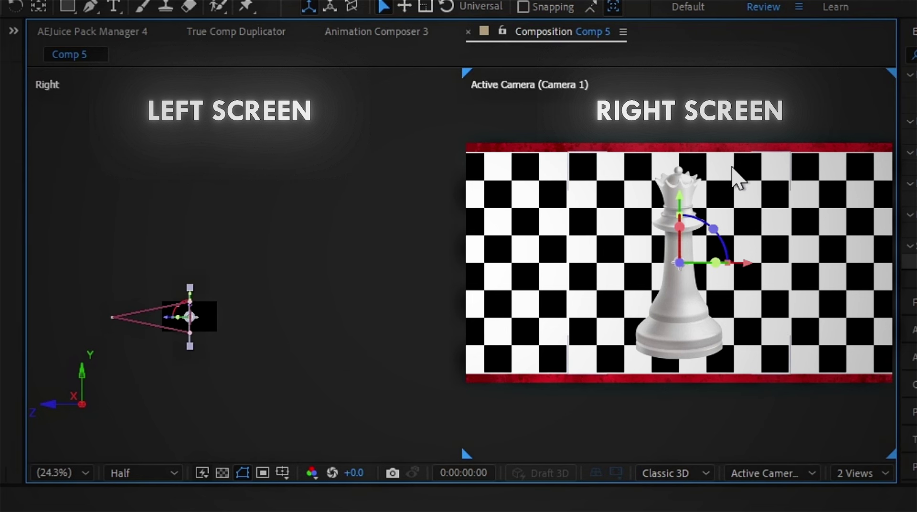
pyautogui.click(263, 172)
# Step: Switch the left view to Top and move a layer back along the Z axis
pyautogui.click(772, 473)
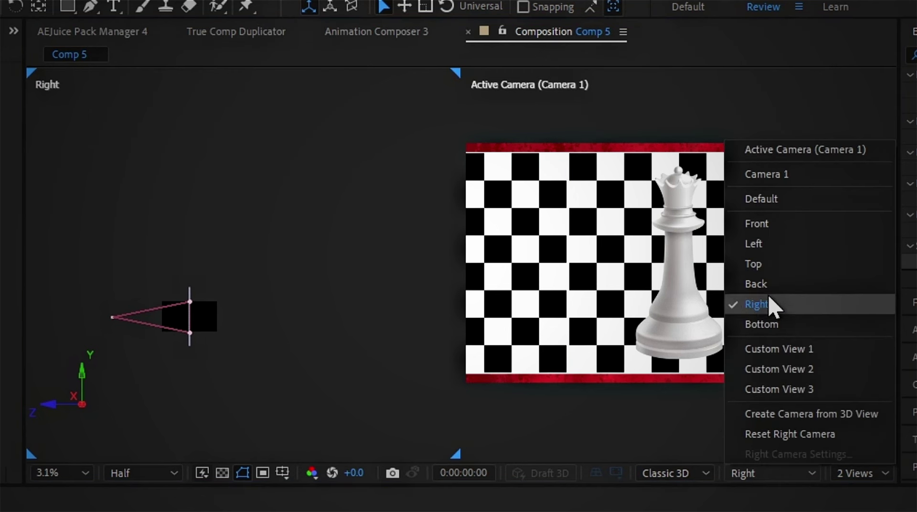
pyautogui.click(769, 264)
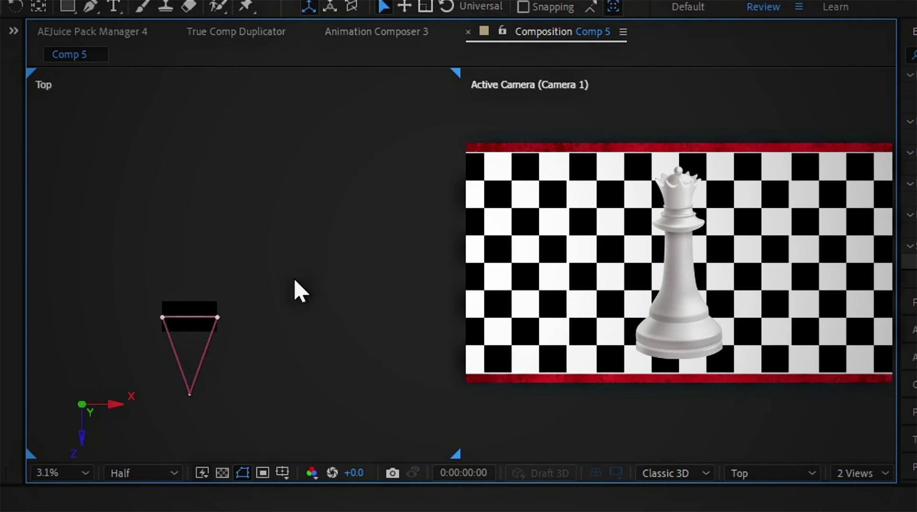
pyautogui.moveTo(216, 259); pyautogui.dragTo(276, 358)
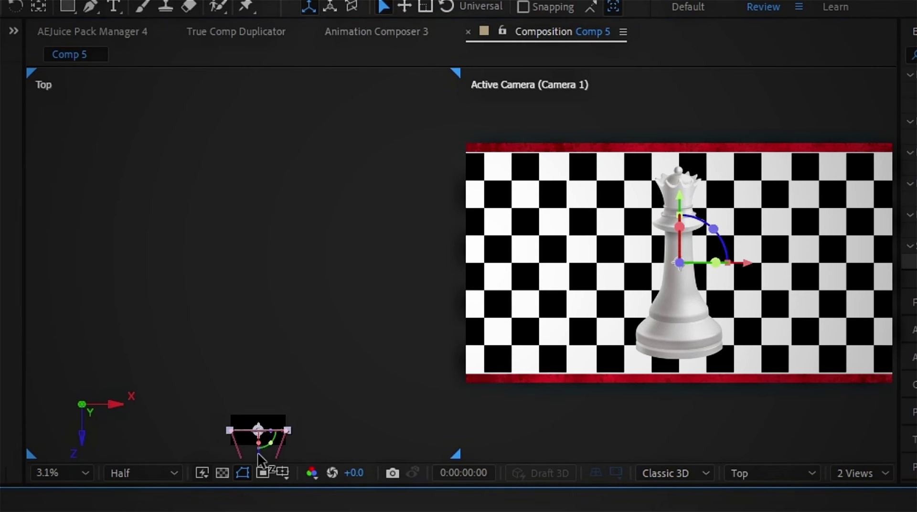
pyautogui.moveTo(257, 452); pyautogui.dragTo(283, 180)
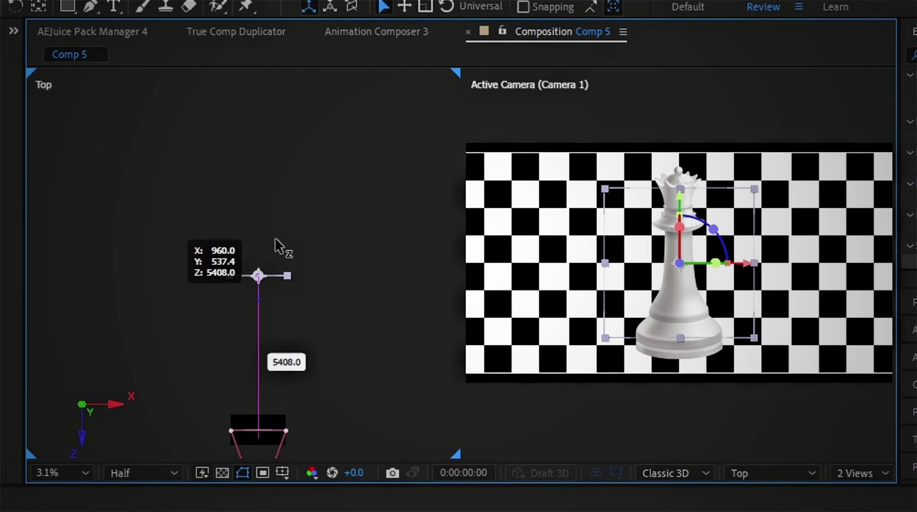
pyautogui.moveTo(315, 299); pyautogui.dragTo(328, 261)
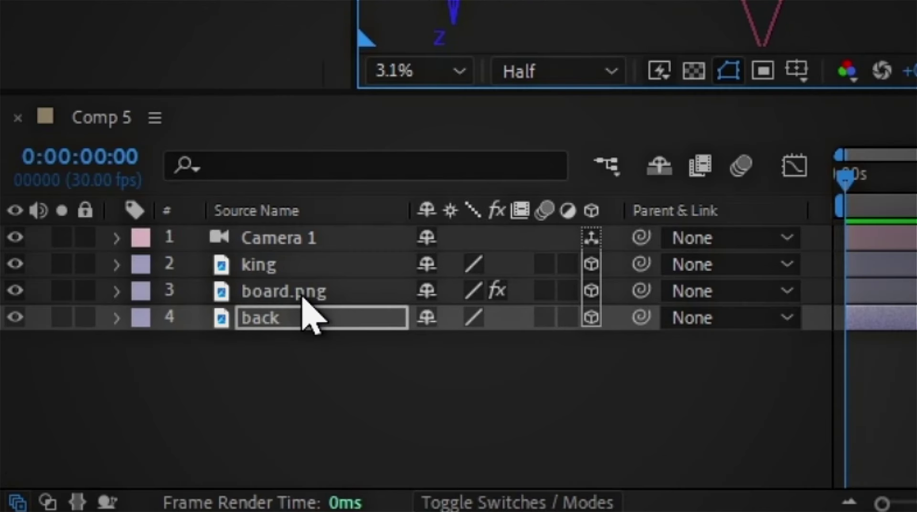
# Step: Push king and board.png back to Z 3392 and scale the red back layer to fill the frame
pyautogui.click(300, 292)
pyautogui.keyDown('ctrl'); pyautogui.click(250, 267); pyautogui.keyUp('ctrl')
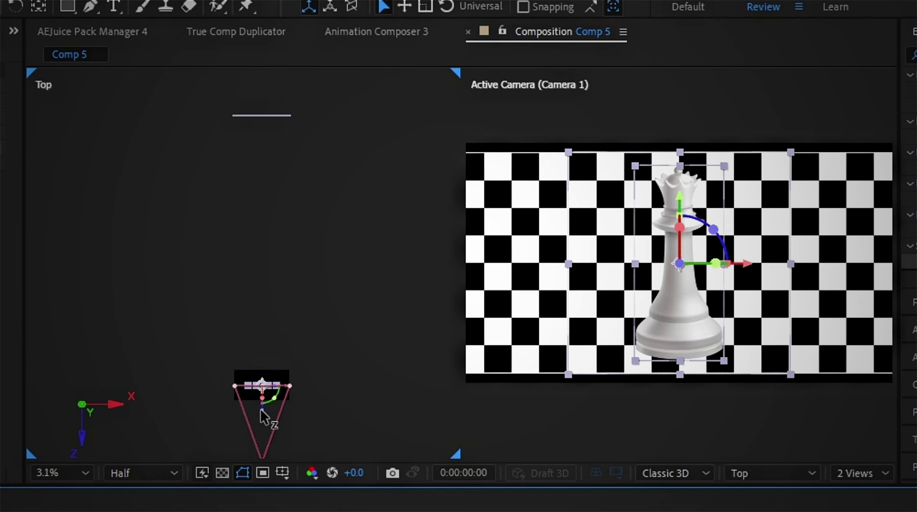
pyautogui.moveTo(260, 409); pyautogui.dragTo(279, 308)
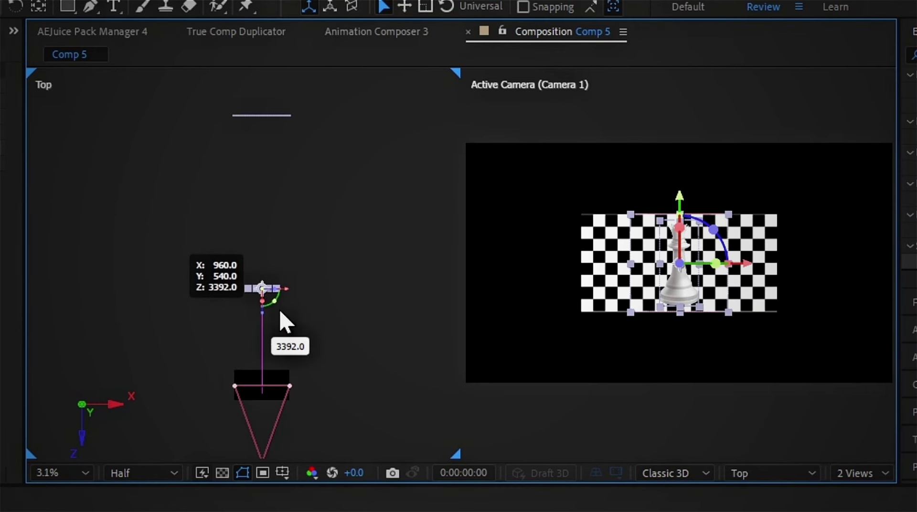
pyautogui.click(317, 335)
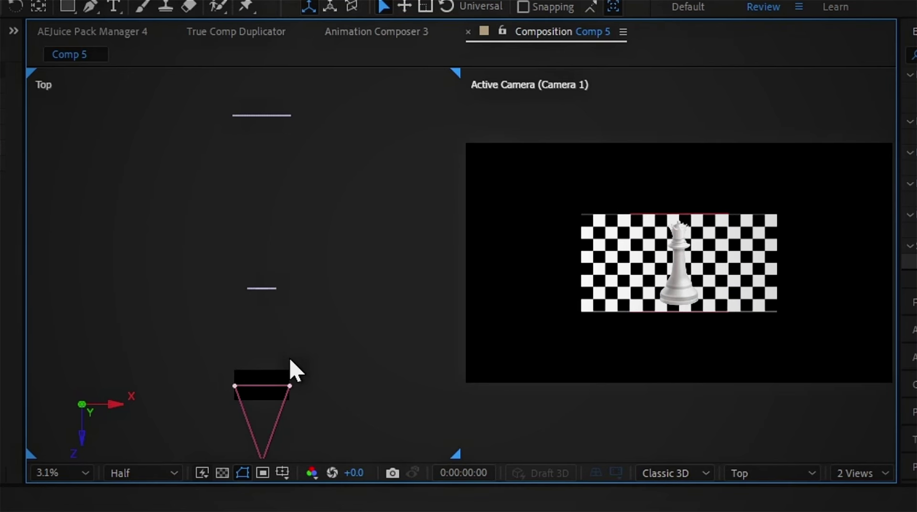
pyautogui.moveTo(776, 312); pyautogui.dragTo(883, 502)
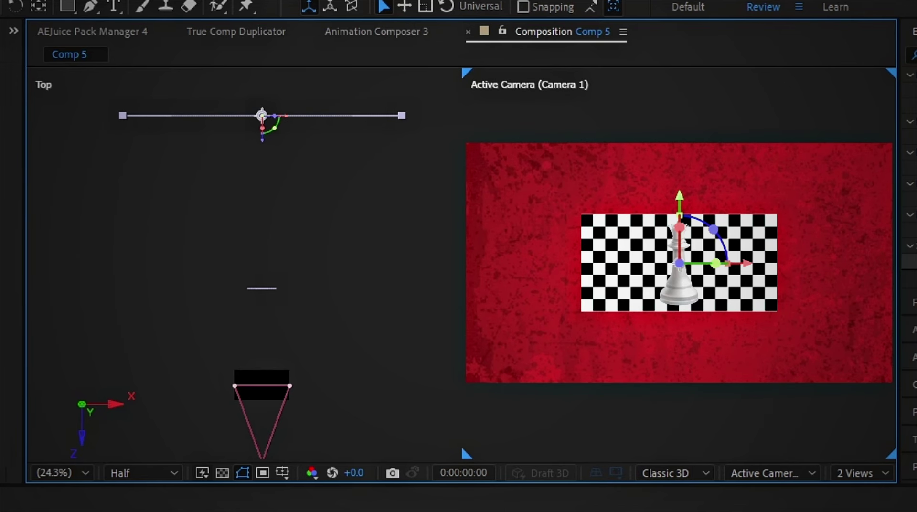
# Step: In a zoomed Right view, tilt board.png on X to -95° so it lies flat
pyautogui.click(291, 213)
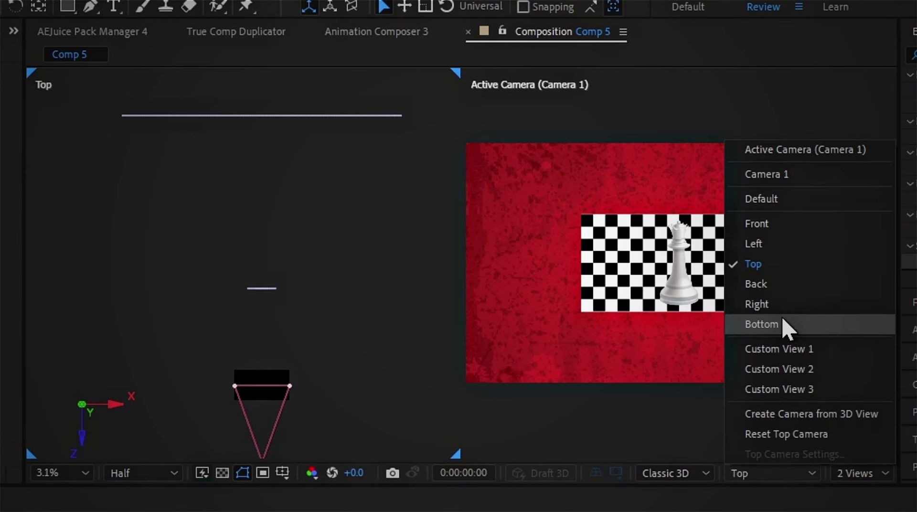
pyautogui.click(764, 305)
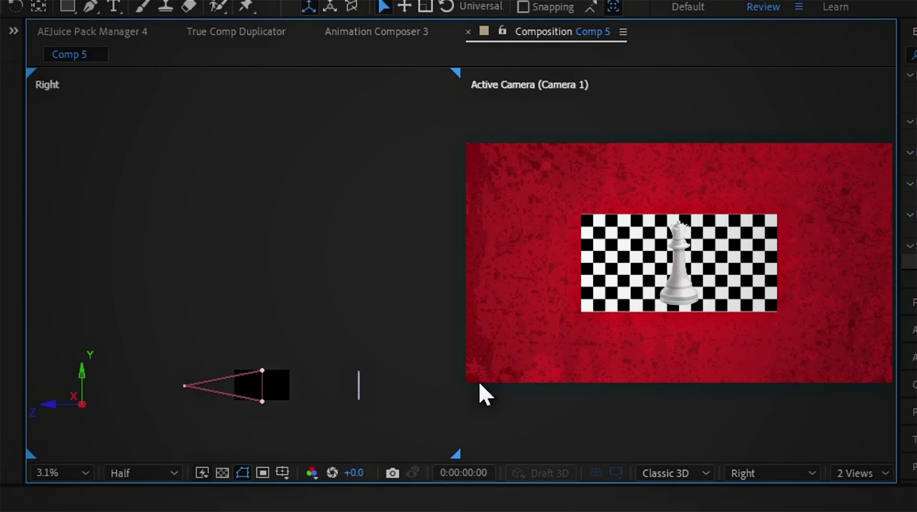
pyautogui.moveTo(316, 371); pyautogui.dragTo(246, 252)
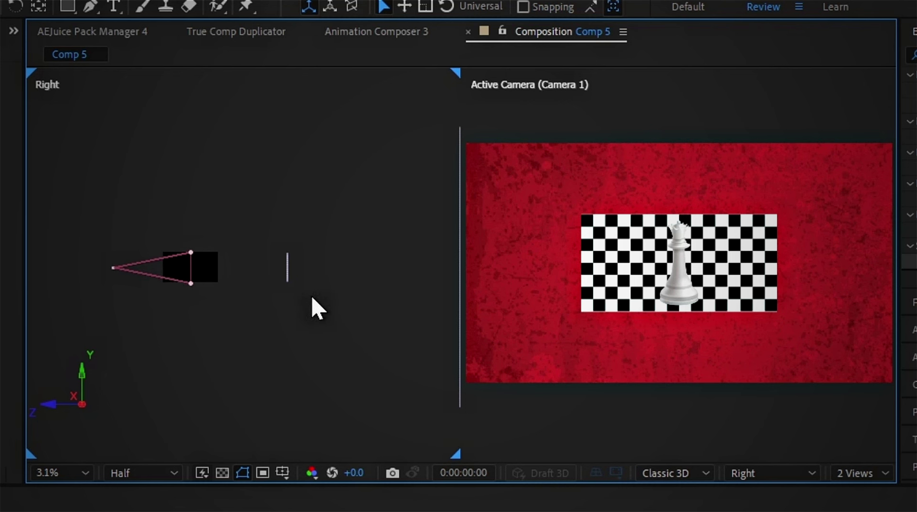
pyautogui.press('.')
pyautogui.moveTo(311, 297)
pyautogui.mouseDown()
pyautogui.moveTo(211, 306)
pyautogui.moveTo(283, 291)
pyautogui.mouseUp()
pyautogui.press('.')
pyautogui.click(269, 262)
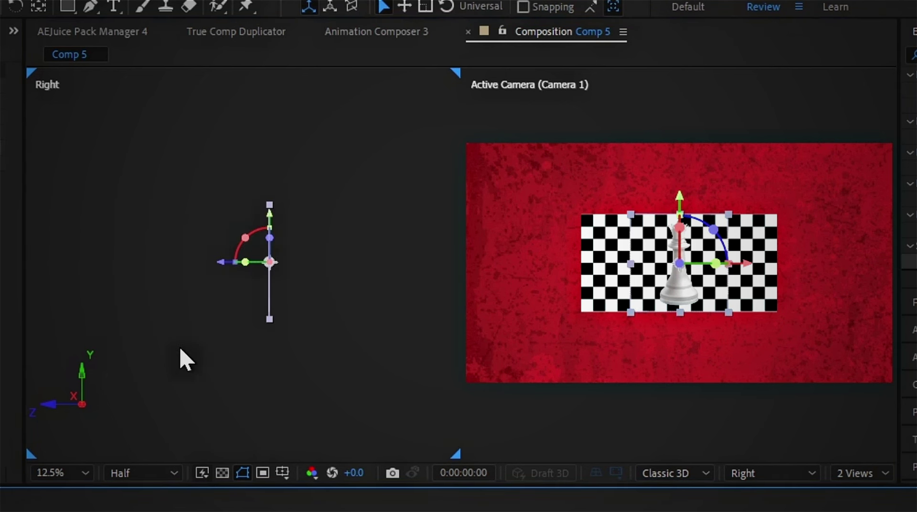
pyautogui.moveTo(245, 239)
pyautogui.mouseDown()
pyautogui.moveTo(346, 192)
pyautogui.moveTo(341, 181)
pyautogui.mouseUp()
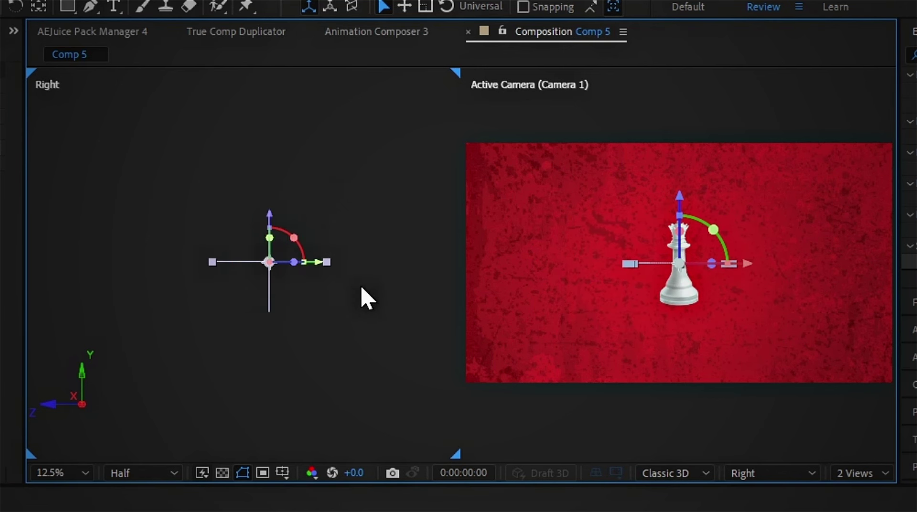
# Step: Raise the king piece to Y 92 so it stands on the board
pyautogui.click(66, 486)
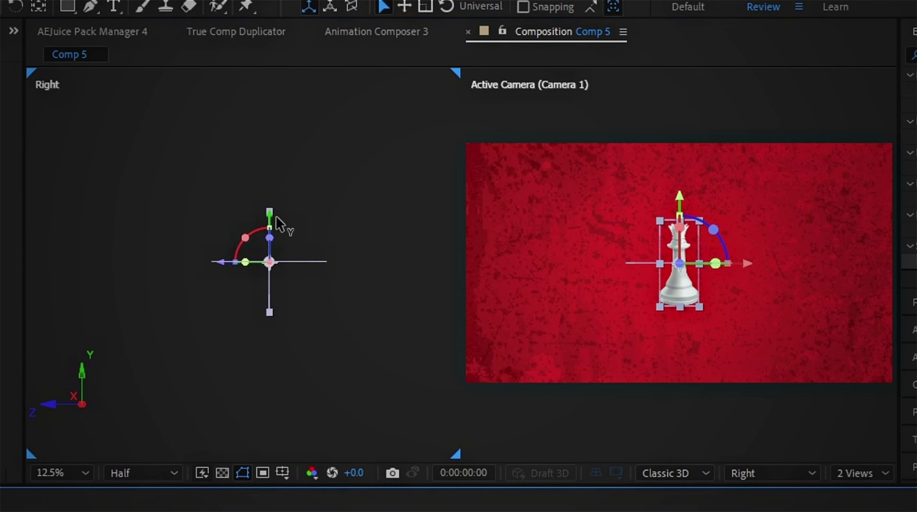
pyautogui.moveTo(268, 215); pyautogui.dragTo(282, 161)
pyautogui.press('`')
# Step: Scale the board.png layer up to 338%
pyautogui.click(129, 421)
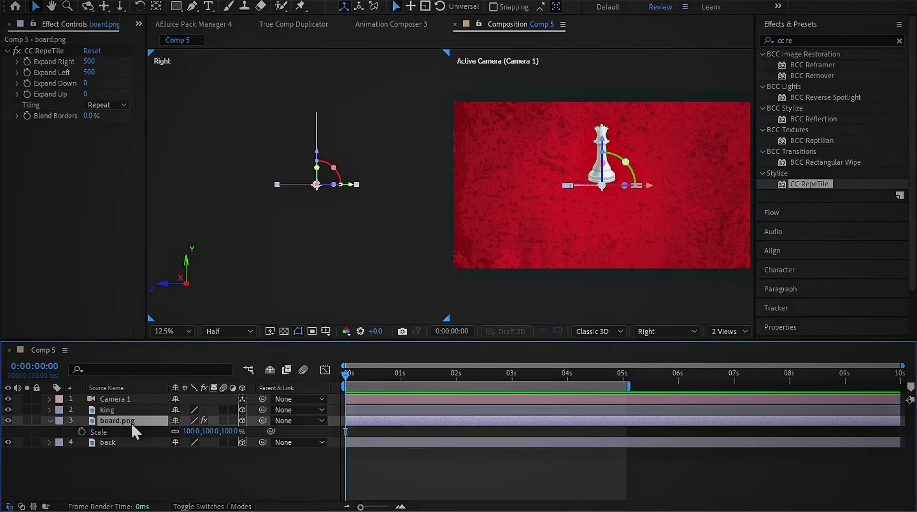
pyautogui.moveTo(242, 430); pyautogui.dragTo(277, 421)
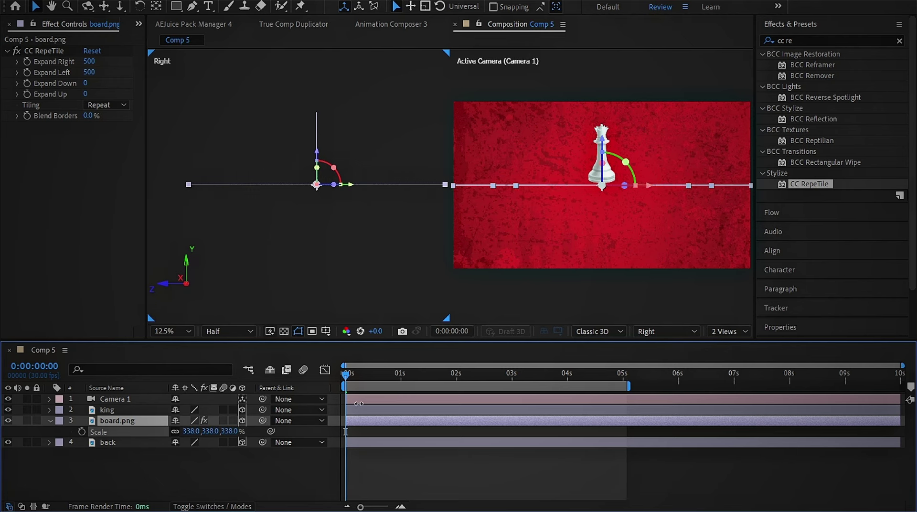
pyautogui.click(50, 420)
# Step: Add 0-second keyframes for Camera 1's Point of Interest, Position and Z Rotation
pyautogui.click(50, 399)
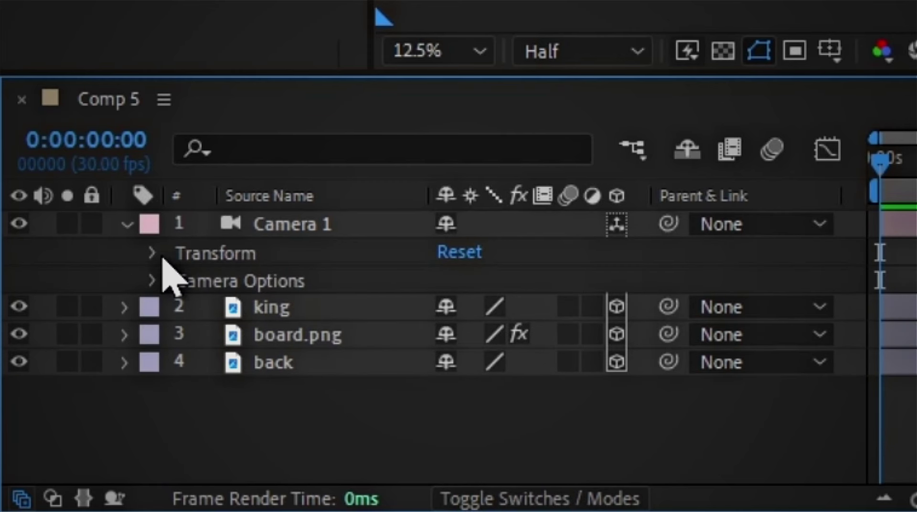
pyautogui.click(61, 410)
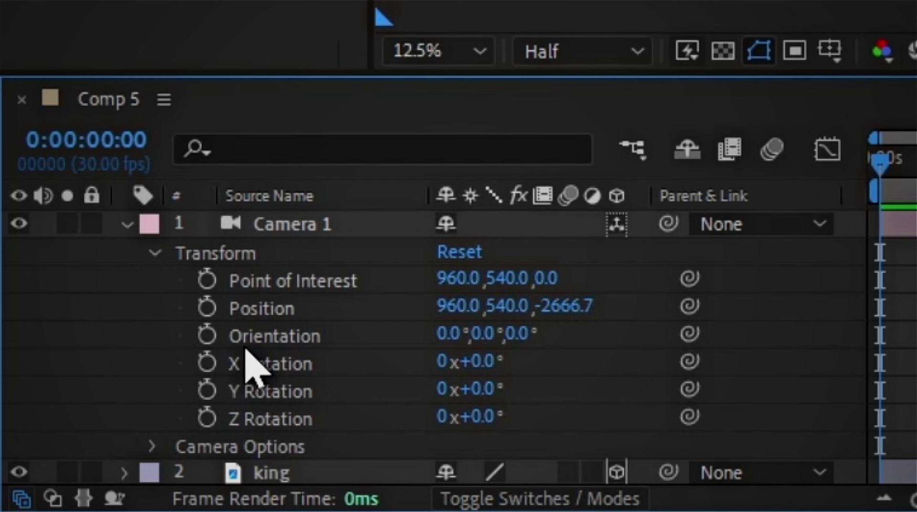
pyautogui.click(207, 279)
pyautogui.click(207, 307)
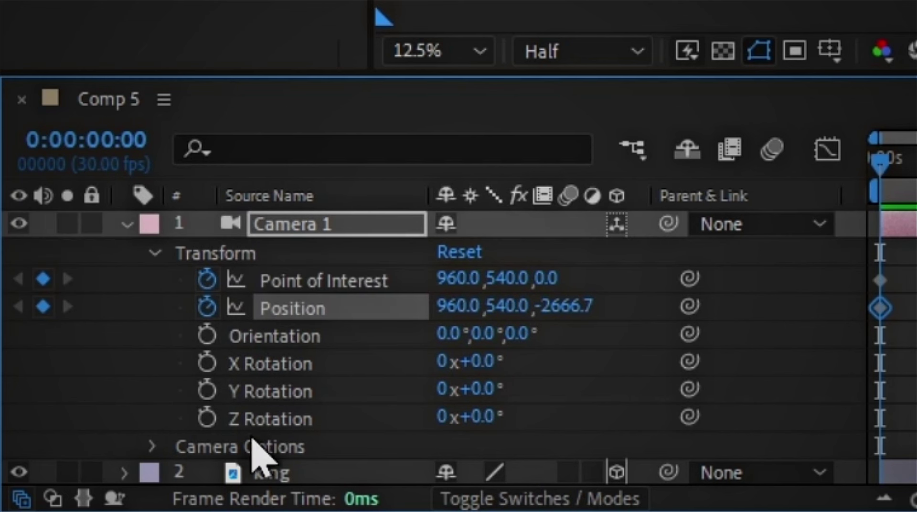
pyautogui.click(207, 418)
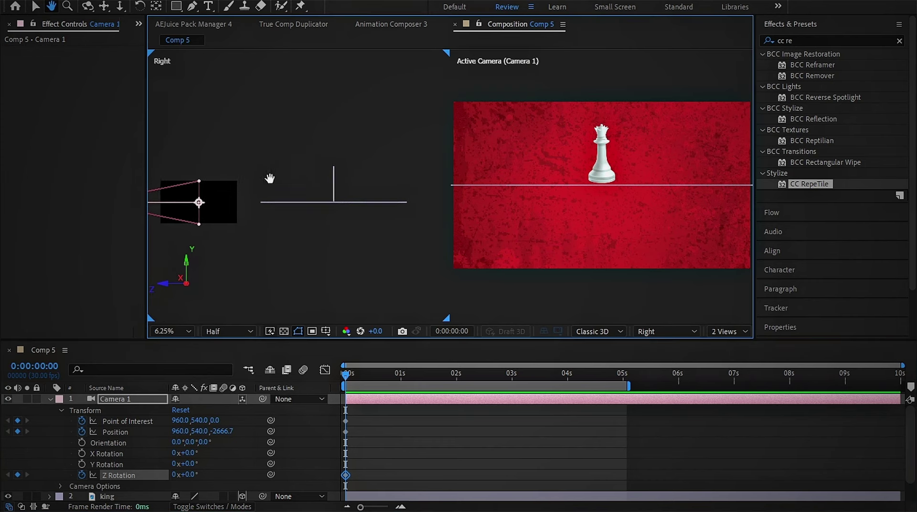
# Step: Raise Camera 1, aim it down at the floor, push toward the queen and tilt its Z Rotation
pyautogui.moveTo(266, 180); pyautogui.dragTo(322, 196)
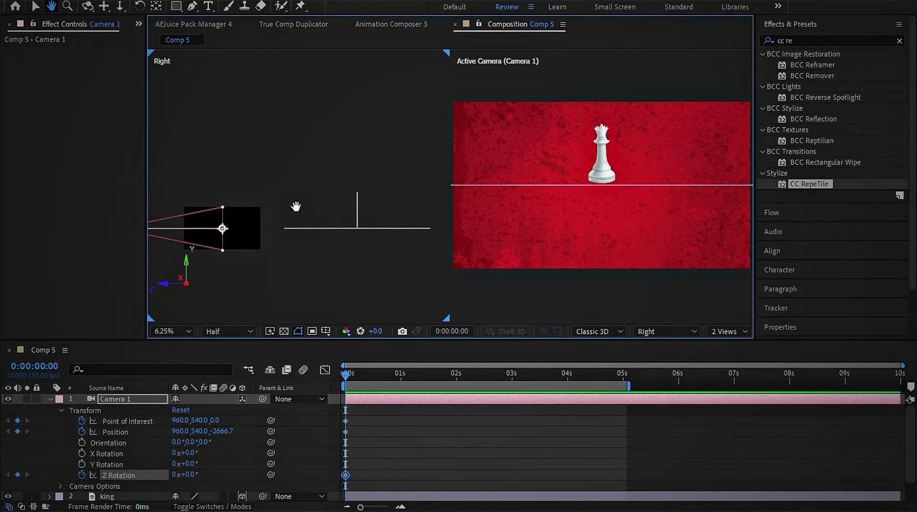
pyautogui.scroll(-1, 310, 191)
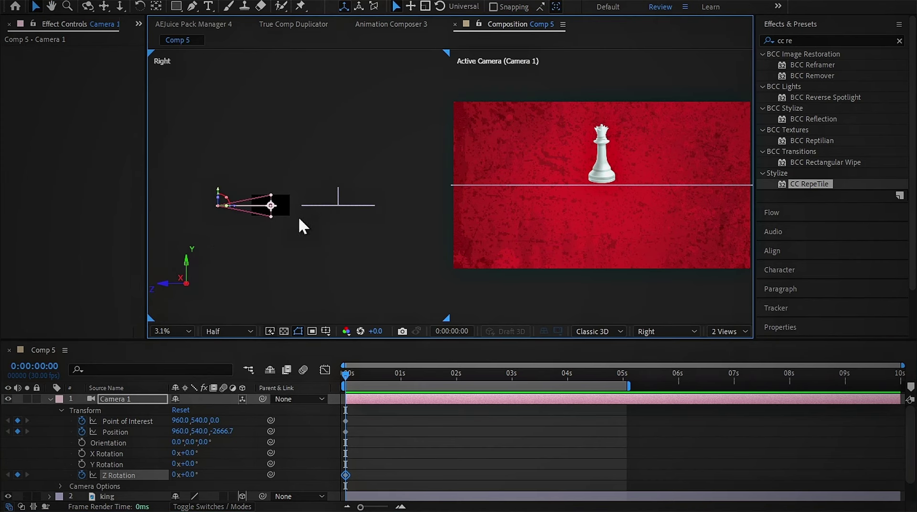
pyautogui.moveTo(219, 189); pyautogui.dragTo(228, 155)
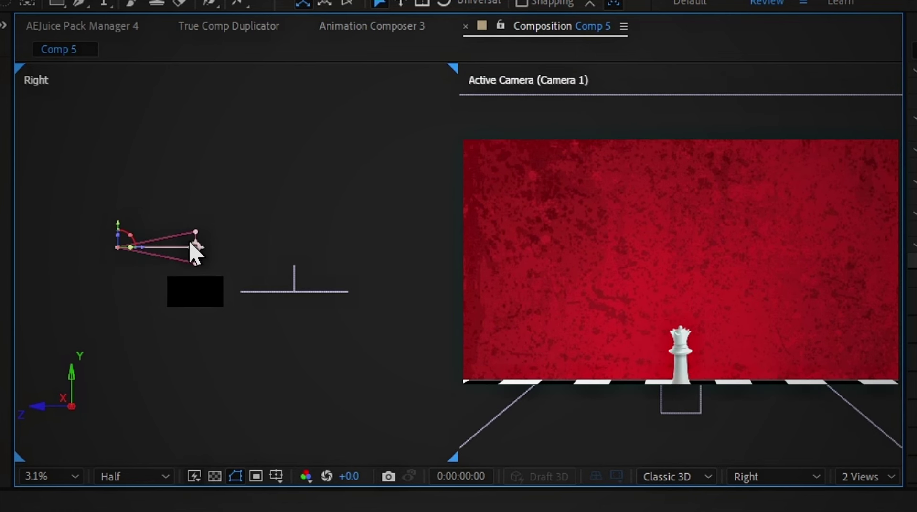
pyautogui.moveTo(197, 248); pyautogui.dragTo(301, 291)
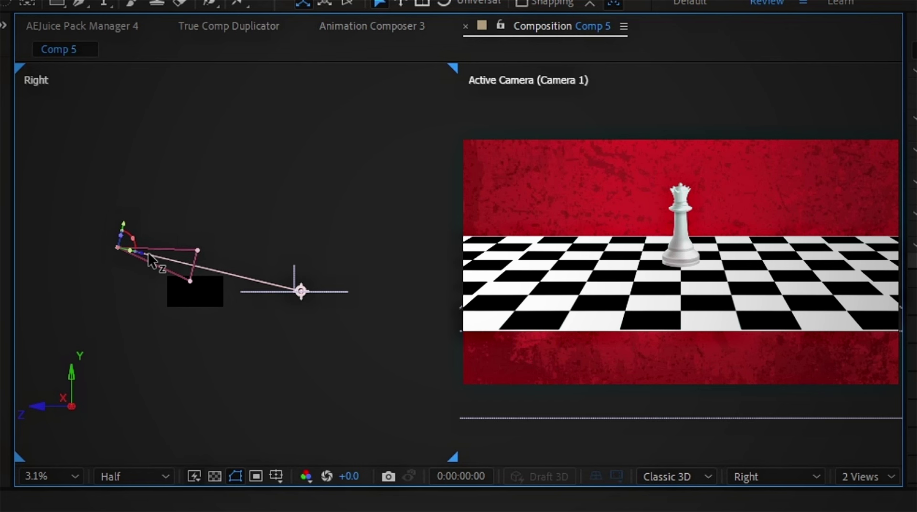
pyautogui.moveTo(148, 252); pyautogui.dragTo(214, 251)
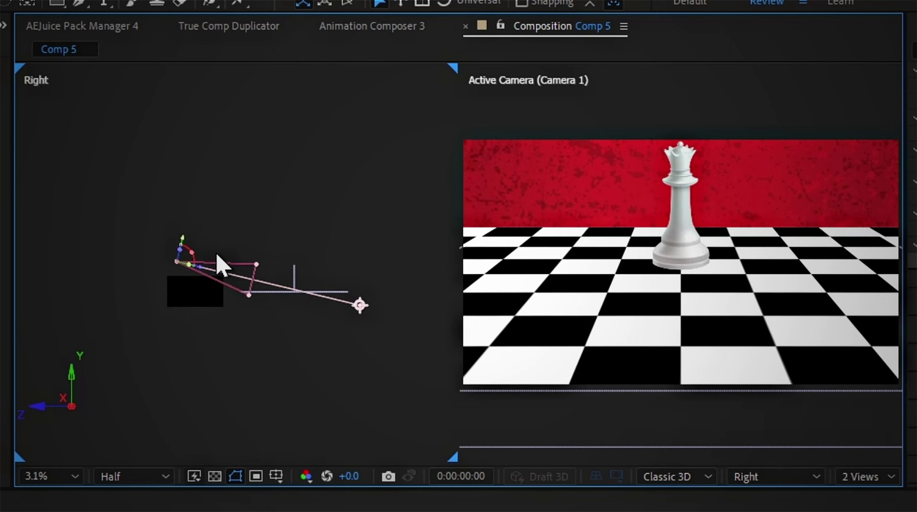
pyautogui.moveTo(360, 304)
pyautogui.mouseDown()
pyautogui.moveTo(296, 292)
pyautogui.moveTo(301, 273)
pyautogui.mouseUp()
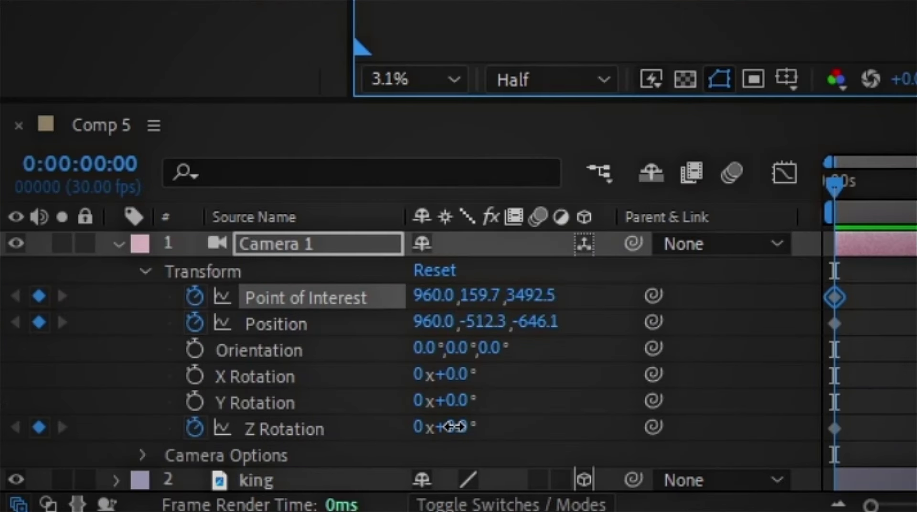
pyautogui.moveTo(454, 427); pyautogui.dragTo(461, 424)
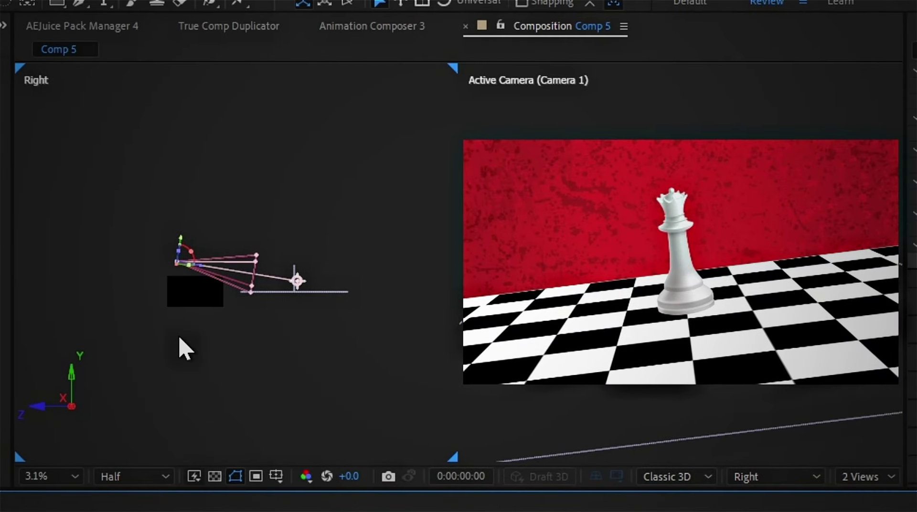
pyautogui.click(179, 338)
# Step: In the Top view, slide the camera sideways and move the queen across the board
pyautogui.click(793, 474)
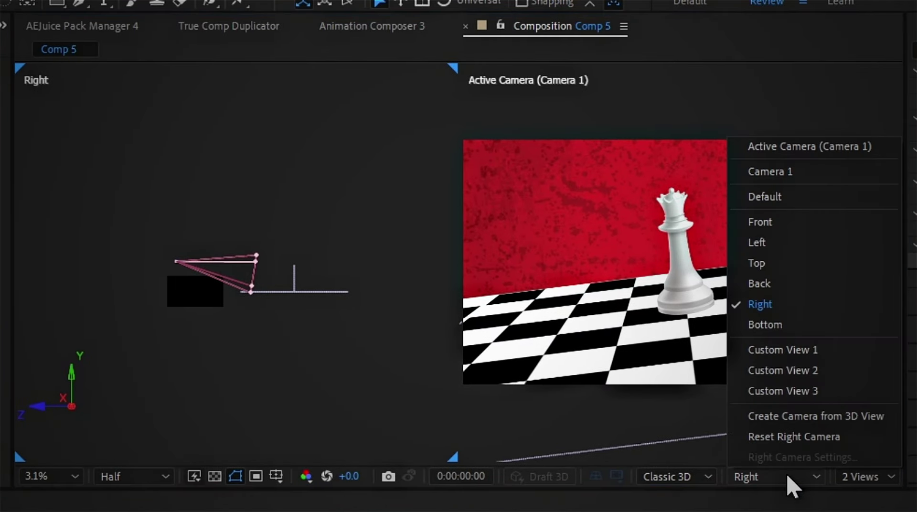
pyautogui.click(758, 265)
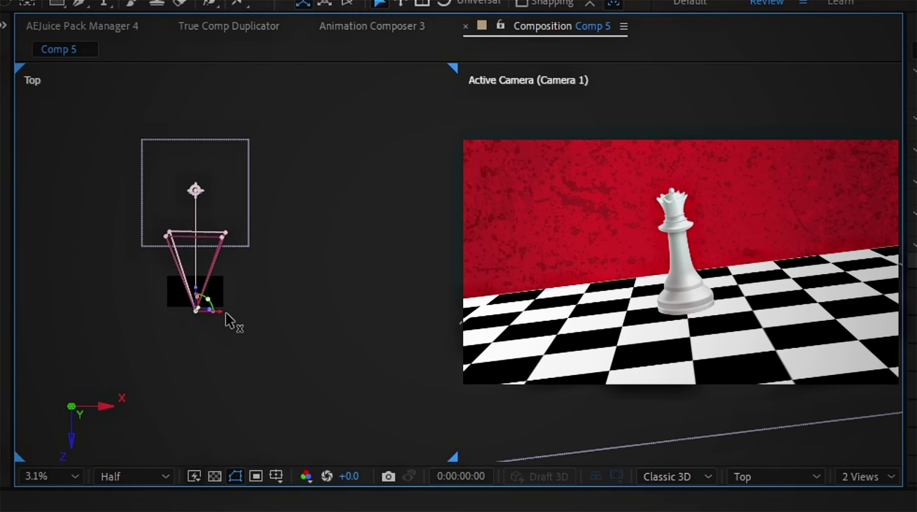
pyautogui.moveTo(225, 312); pyautogui.dragTo(233, 310)
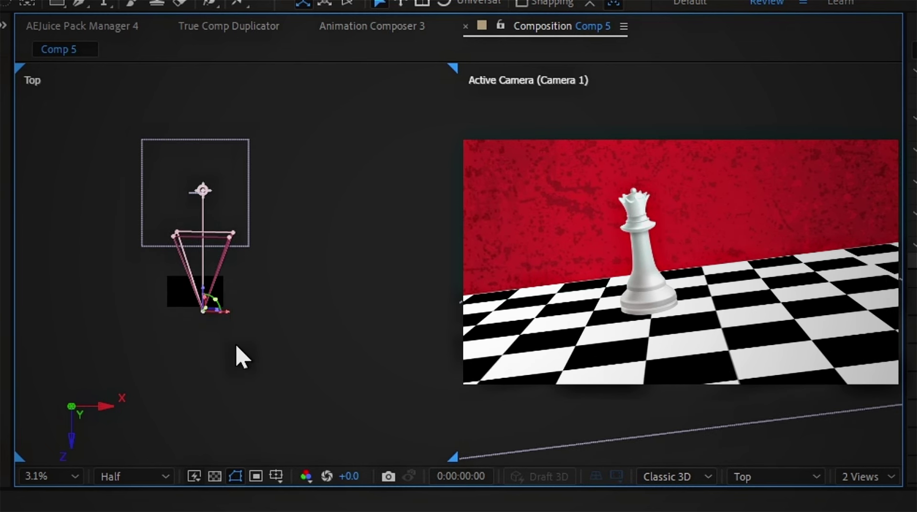
pyautogui.click(638, 224)
pyautogui.moveTo(676, 262); pyautogui.dragTo(744, 232)
pyautogui.moveTo(675, 275)
pyautogui.mouseDown()
pyautogui.moveTo(674, 297)
pyautogui.moveTo(687, 204)
pyautogui.moveTo(683, 305)
pyautogui.moveTo(754, 287)
pyautogui.mouseUp()
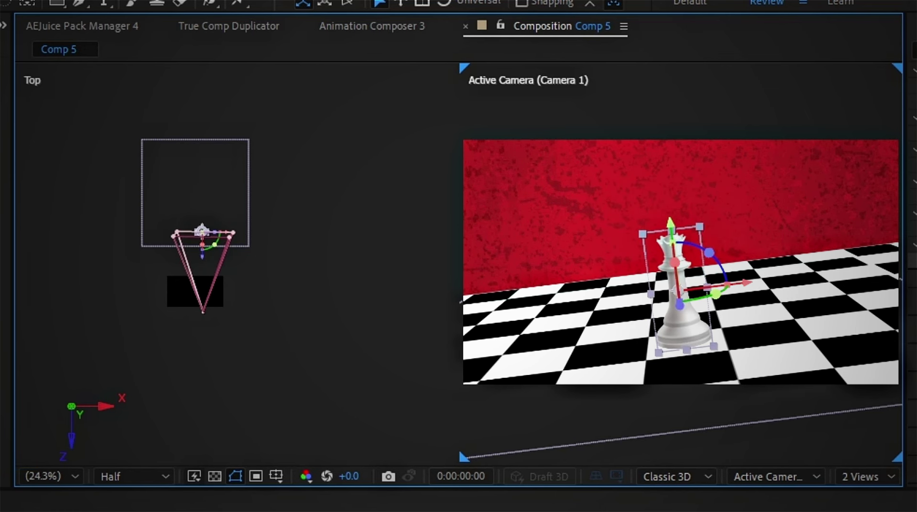
pyautogui.hotkey('ctrl', 'shift', 'a')
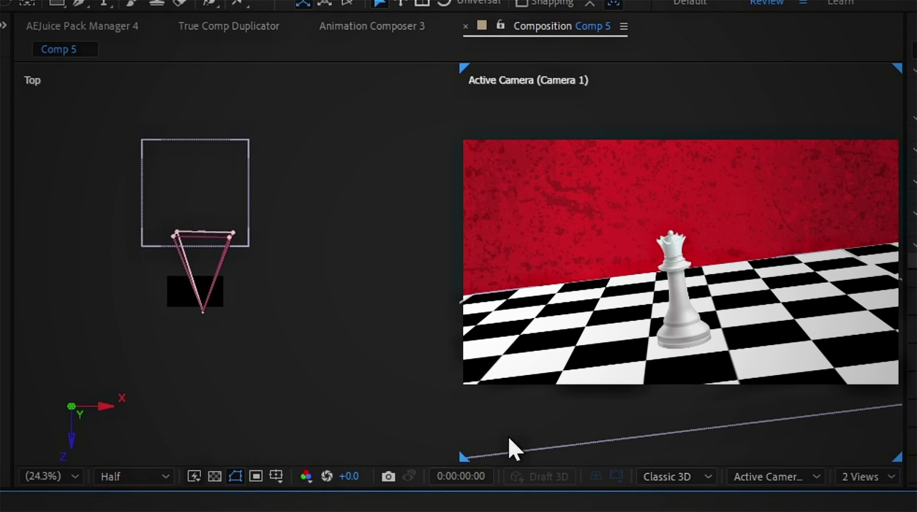
# Step: Back in the Right view, dolly the camera into a queen close-up, then go to 0:00:05:01
pyautogui.click(273, 409)
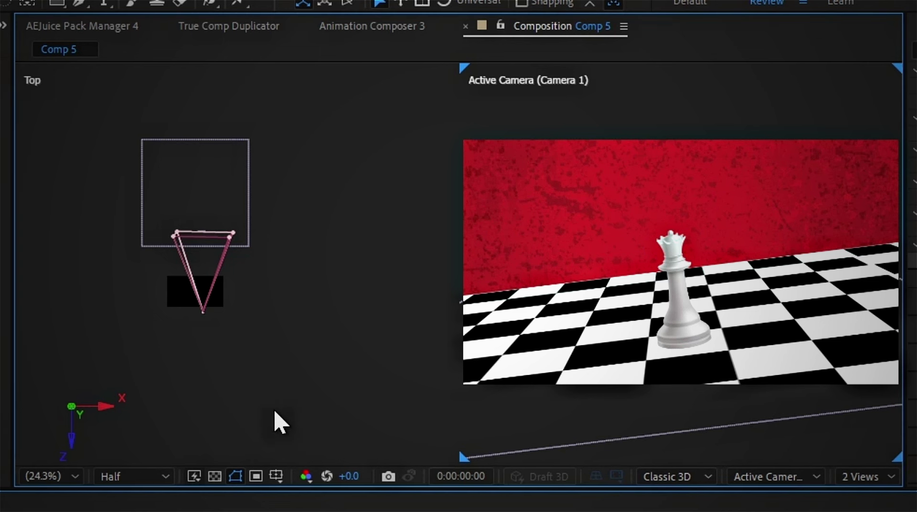
pyautogui.click(769, 478)
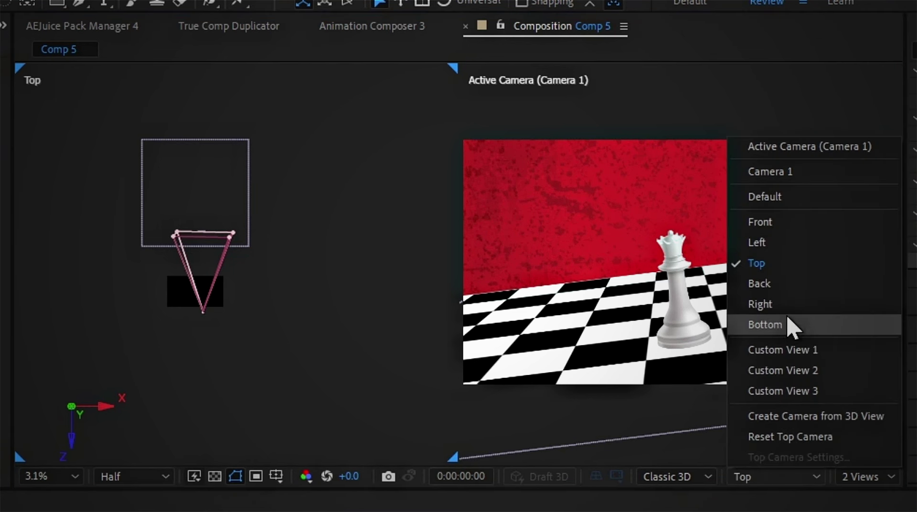
pyautogui.click(760, 304)
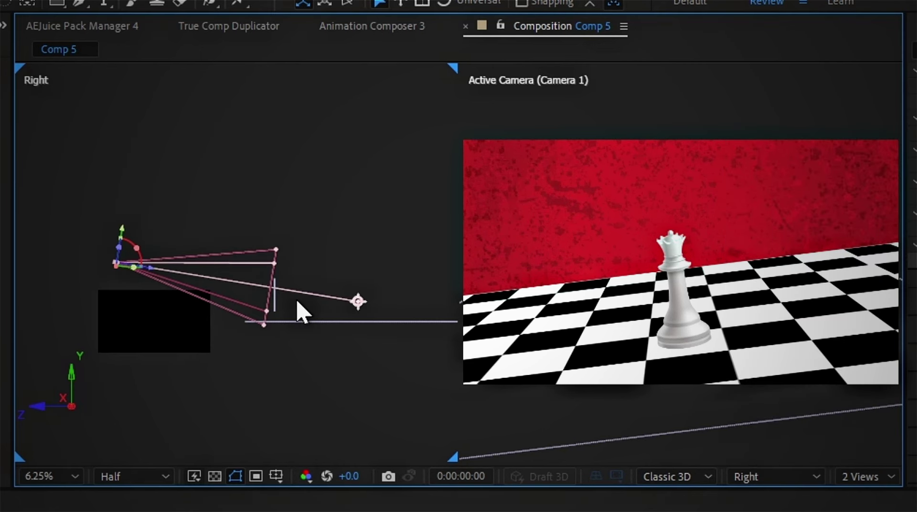
pyautogui.moveTo(376, 313); pyautogui.dragTo(241, 269)
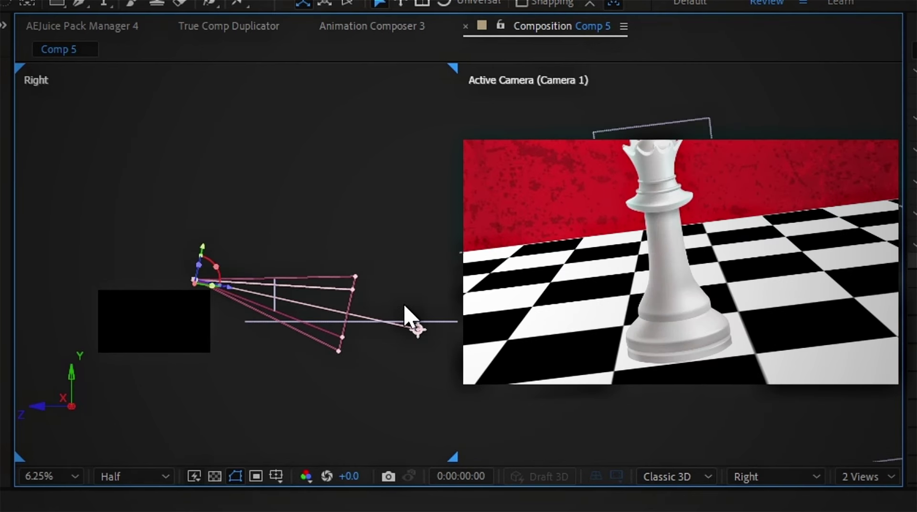
pyautogui.moveTo(410, 321); pyautogui.dragTo(401, 324)
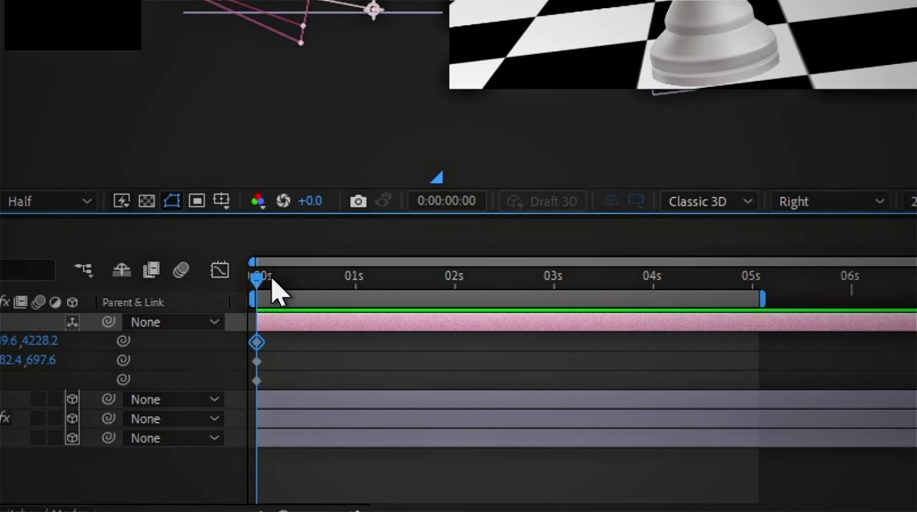
pyautogui.moveTo(272, 281); pyautogui.dragTo(757, 314)
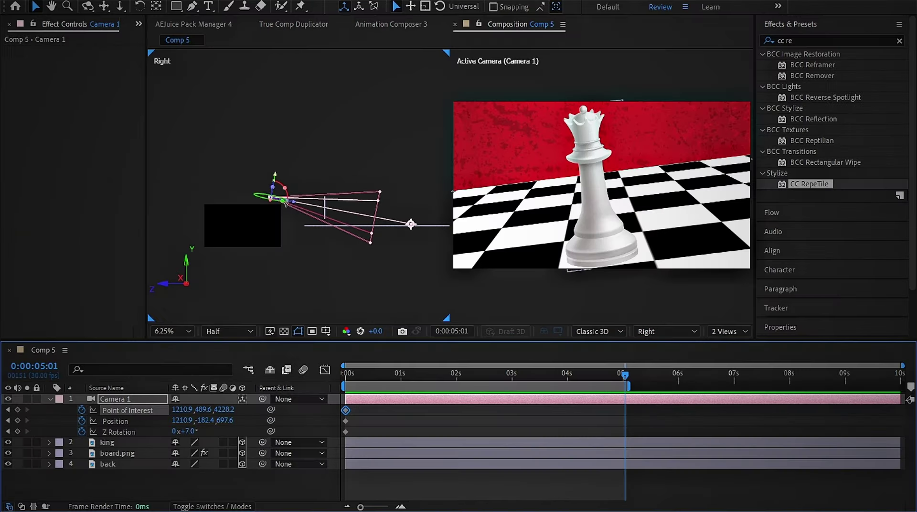
# Step: At 5:01, pull the camera back, aim it higher and roll it to -10°
pyautogui.moveTo(295, 206); pyautogui.dragTo(229, 194)
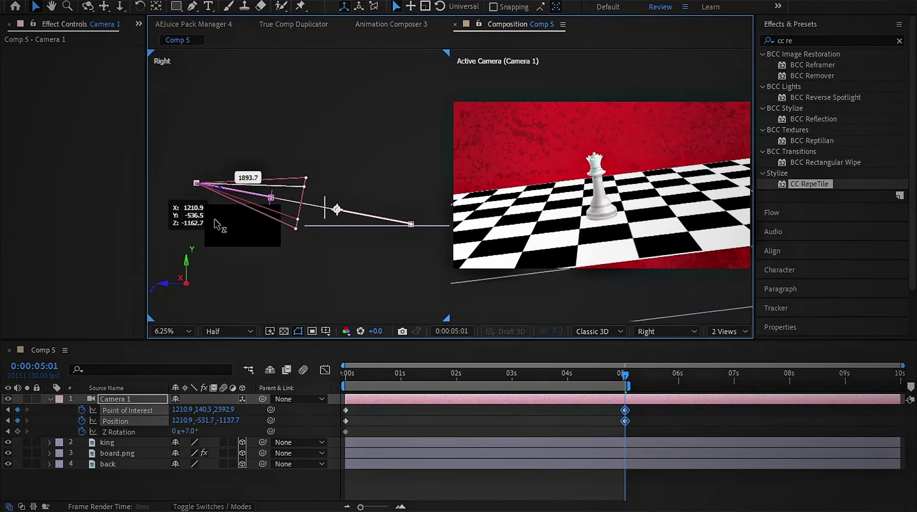
pyautogui.moveTo(348, 218); pyautogui.dragTo(351, 206)
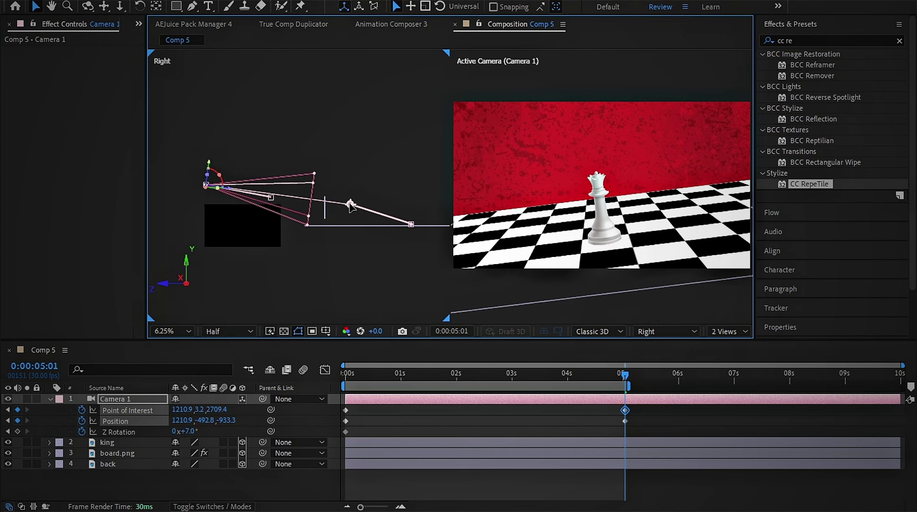
pyautogui.moveTo(190, 432); pyautogui.dragTo(185, 432)
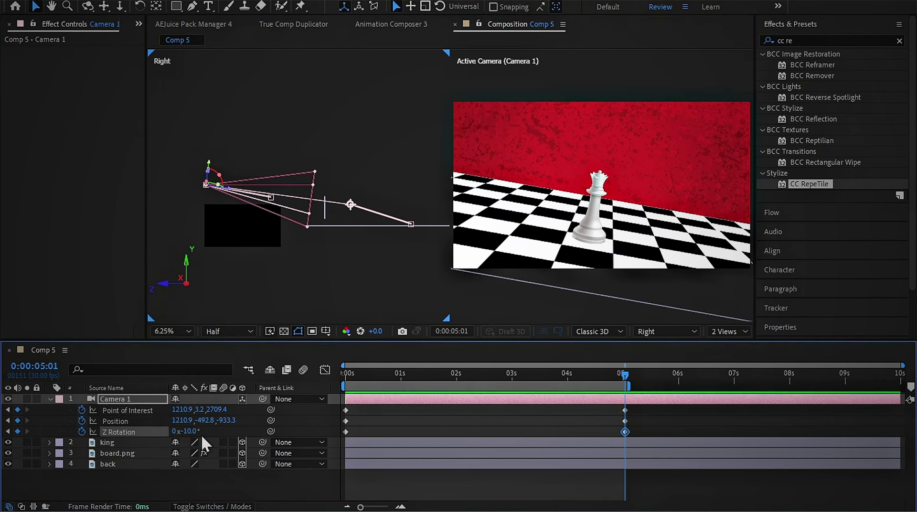
# Step: End the work area at 5 seconds, preview the camera move and switch to 1 View
pyautogui.press('n')
pyautogui.press('space')
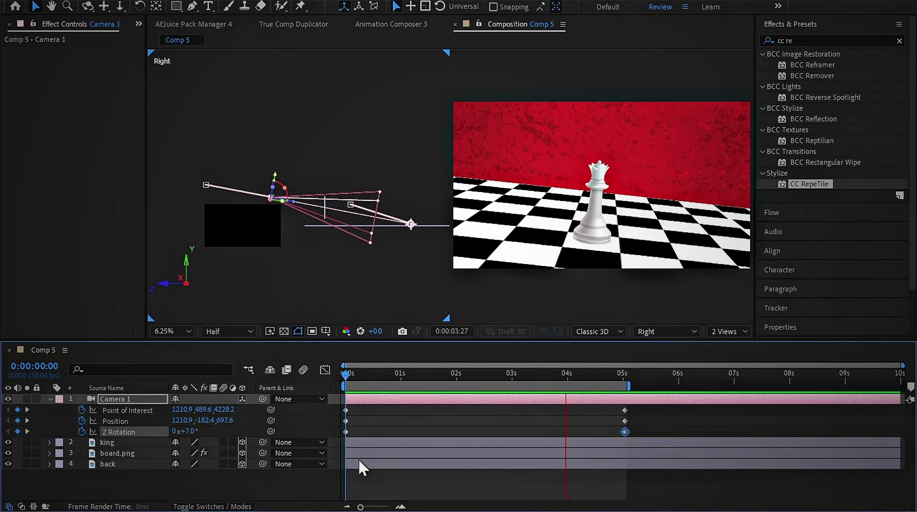
pyautogui.press('space')
pyautogui.press('u')
pyautogui.click(731, 332)
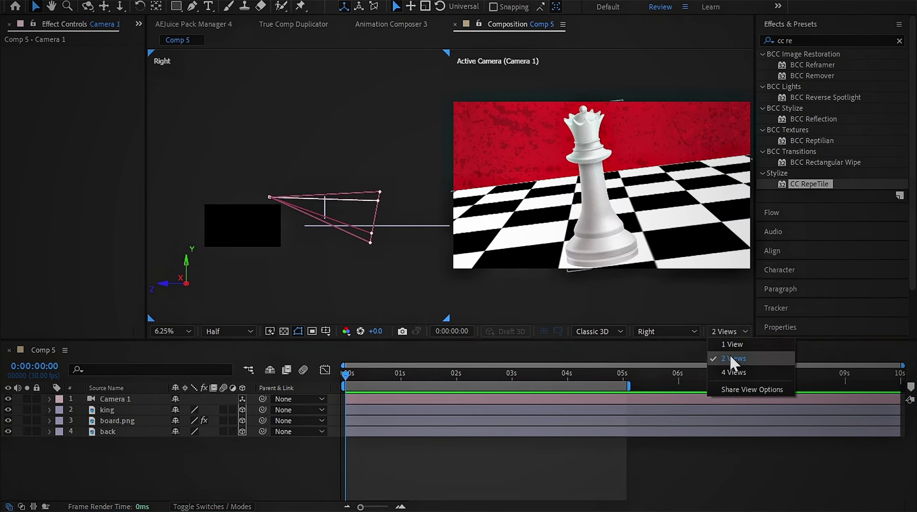
pyautogui.click(735, 346)
pyautogui.click(542, 454)
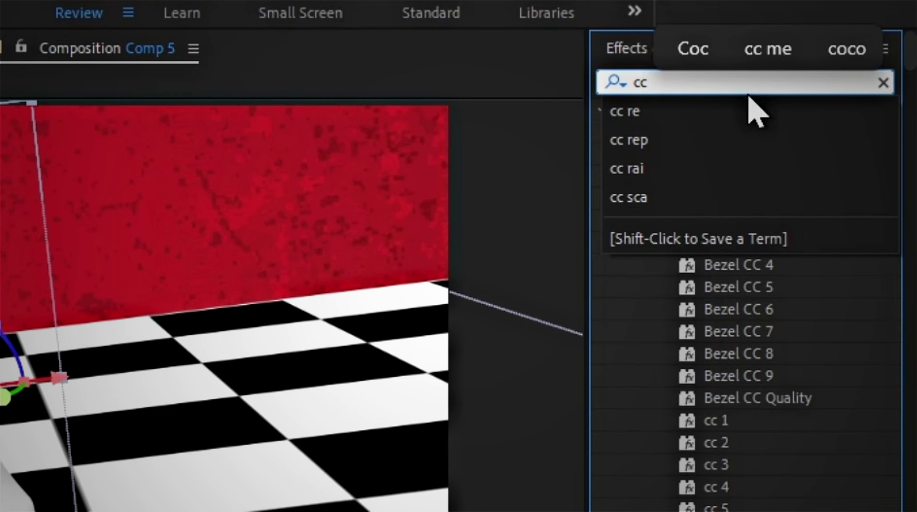
# Step: Apply CC Light Sweep to the king layer with its Center on the queen's lower body
pyautogui.write('lig')
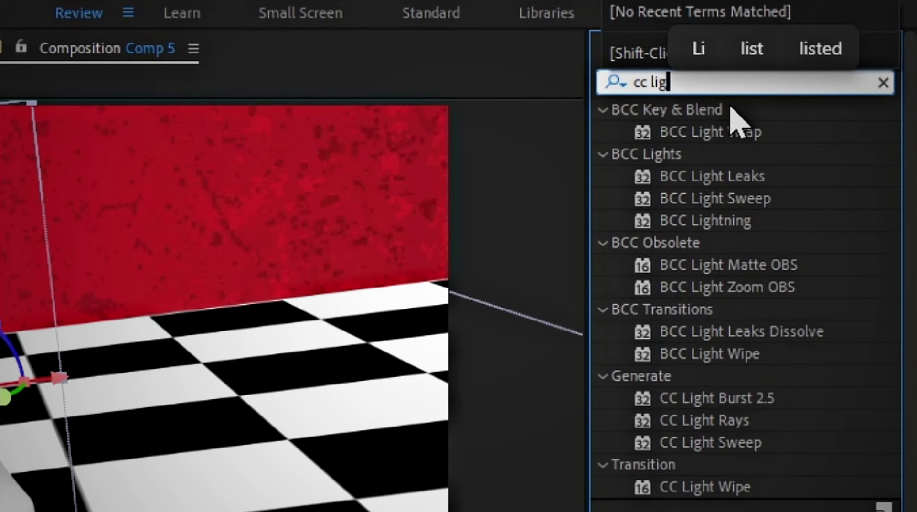
pyautogui.write('h')
pyautogui.click(735, 449)
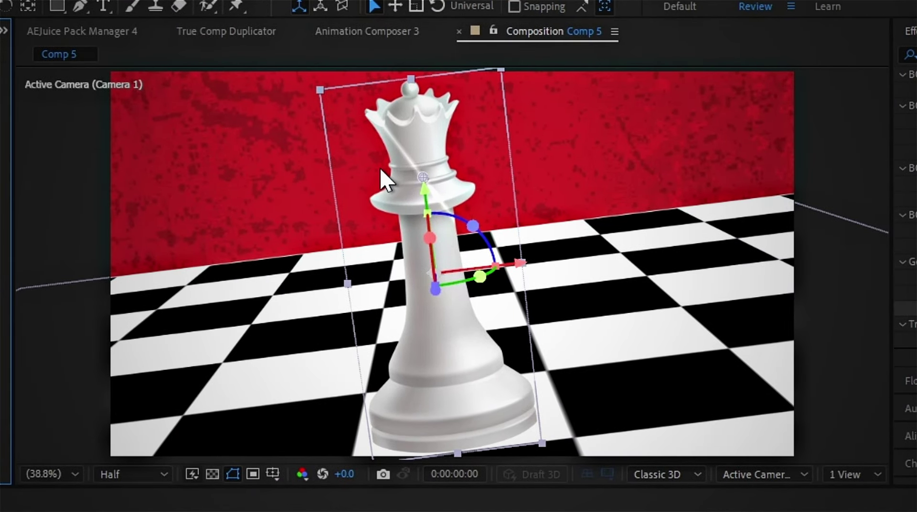
pyautogui.moveTo(423, 176)
pyautogui.mouseDown()
pyautogui.moveTo(432, 226)
pyautogui.moveTo(470, 201)
pyautogui.mouseUp()
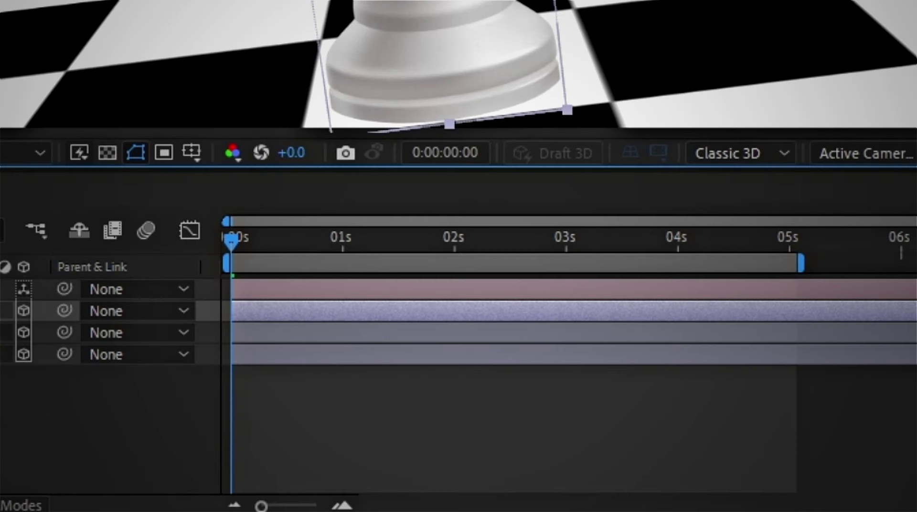
pyautogui.moveTo(231, 238)
pyautogui.mouseDown()
pyautogui.moveTo(394, 361)
pyautogui.moveTo(343, 419)
pyautogui.mouseUp()
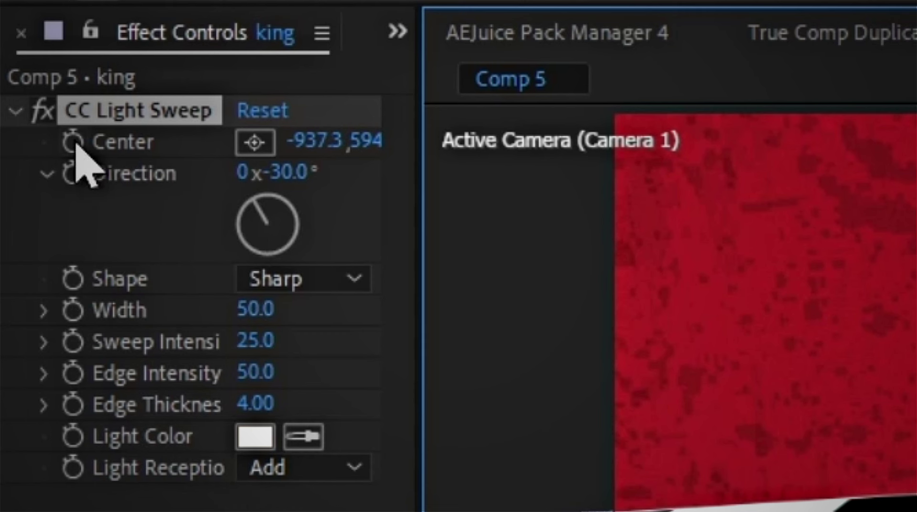
# Step: Keyframe the sweep Center from 1 s to 2:19, ease with a Flow S-curve, and set Width 334
pyautogui.click(73, 142)
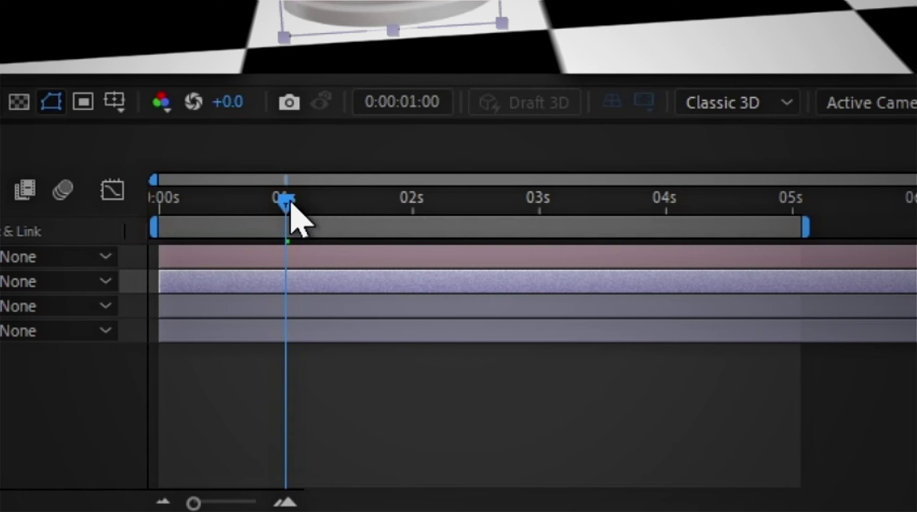
pyautogui.moveTo(289, 203); pyautogui.dragTo(493, 196)
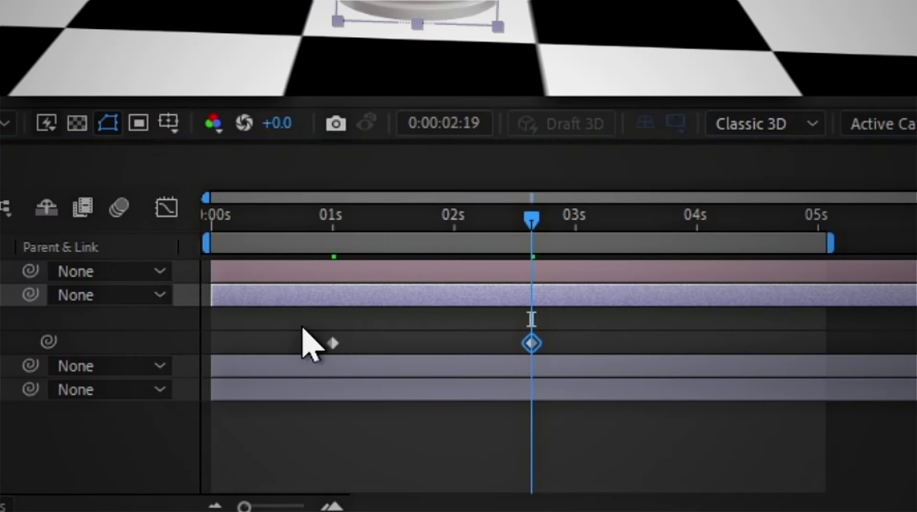
pyautogui.moveTo(301, 325); pyautogui.dragTo(594, 375)
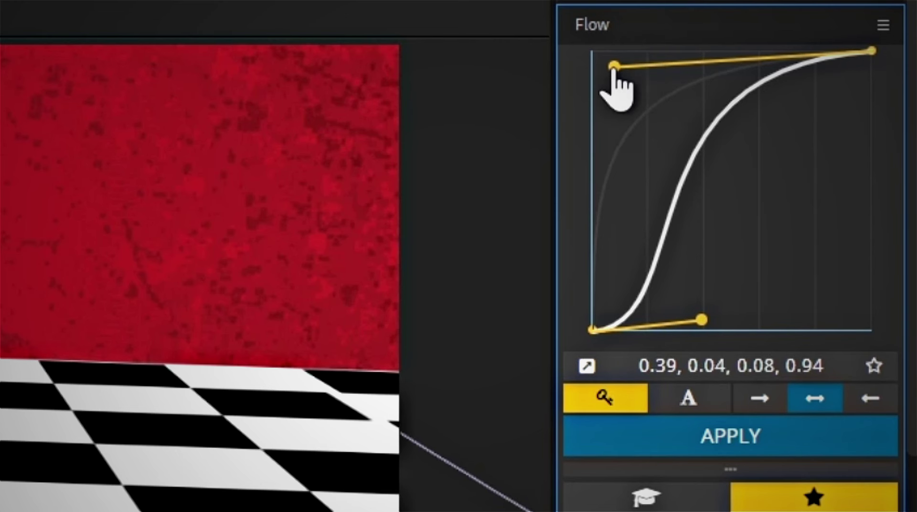
pyautogui.moveTo(614, 67); pyautogui.dragTo(692, 62)
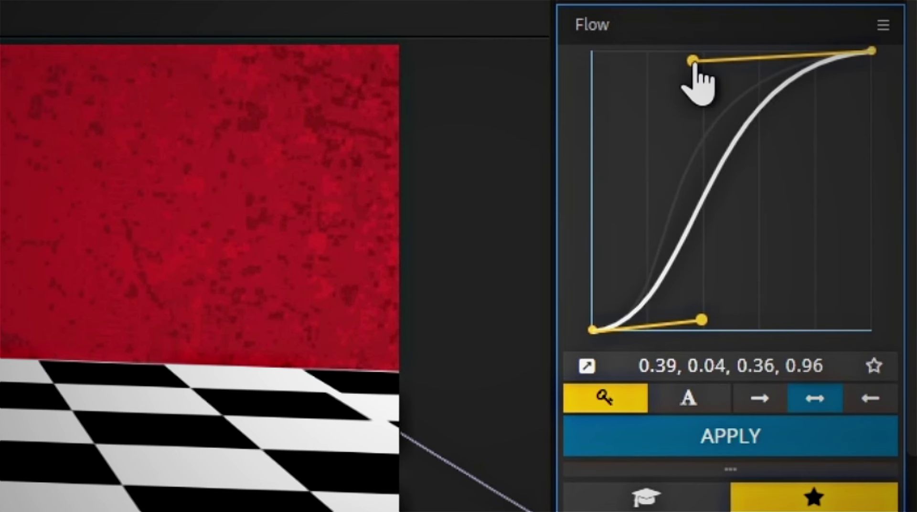
pyautogui.click(699, 445)
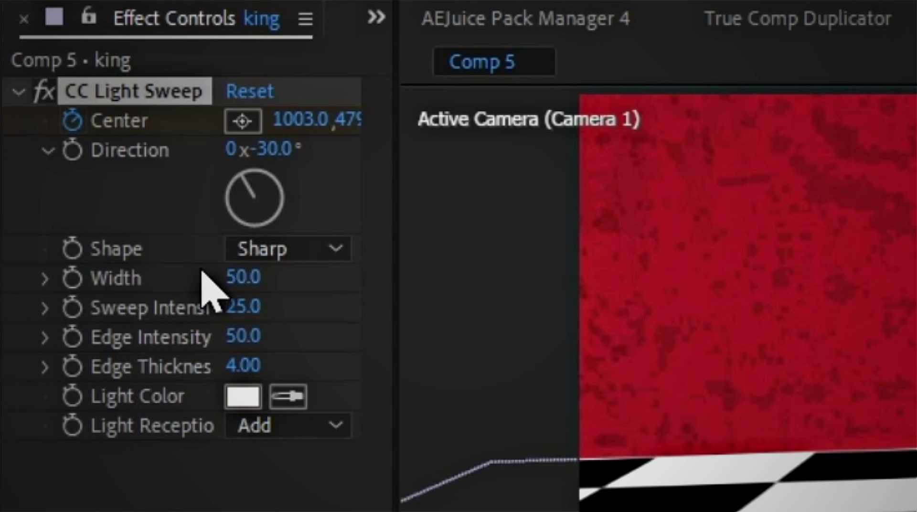
pyautogui.moveTo(246, 279); pyautogui.dragTo(673, 207)
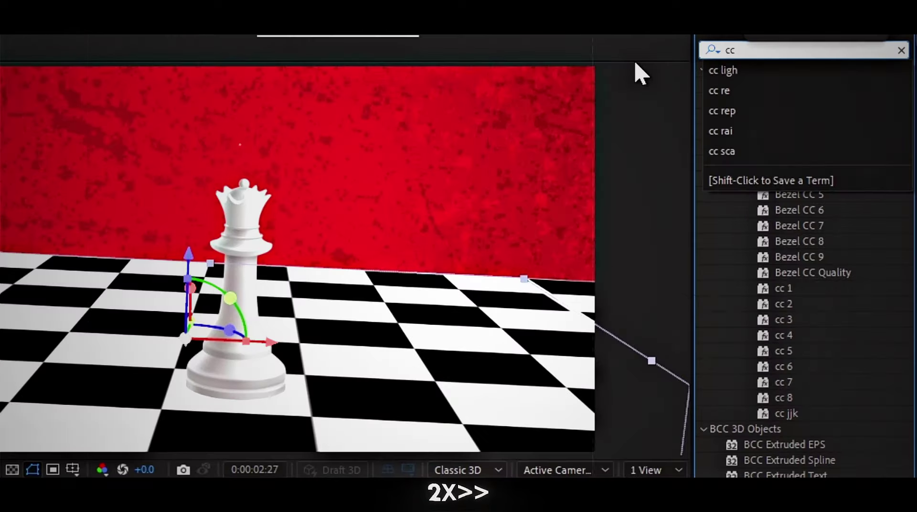
# Step: Add CC Vignette to the background and Exposure with Gamma 0.42 to the king
pyautogui.write('v')
pyautogui.moveTo(771, 460)
pyautogui.mouseDown()
pyautogui.moveTo(490, 419)
pyautogui.moveTo(477, 428)
pyautogui.mouseUp()
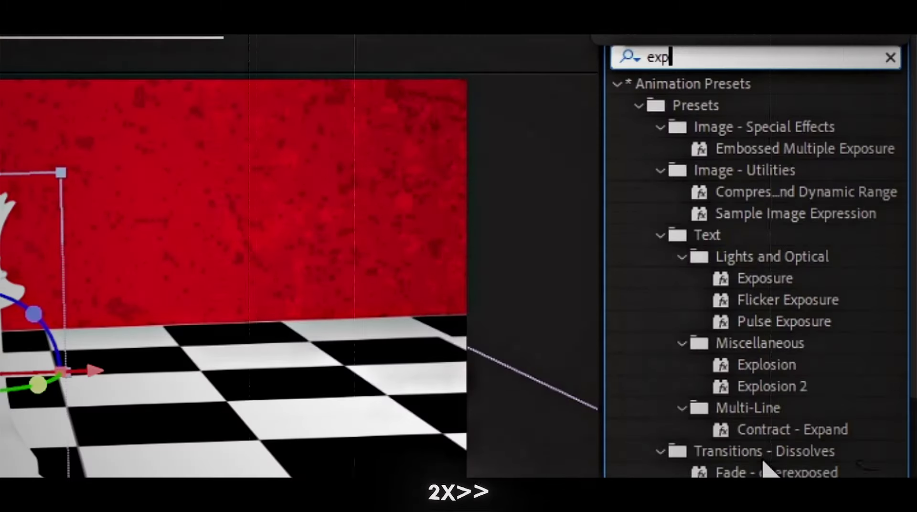
pyautogui.write('o')
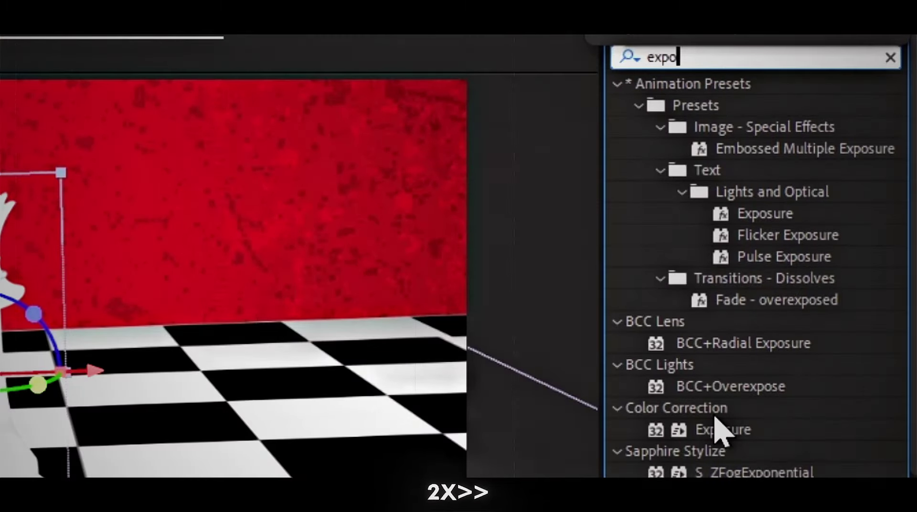
pyautogui.moveTo(731, 429)
pyautogui.mouseDown()
pyautogui.moveTo(594, 179)
pyautogui.moveTo(307, 262)
pyautogui.mouseUp()
pyautogui.moveTo(204, 267); pyautogui.dragTo(172, 285)
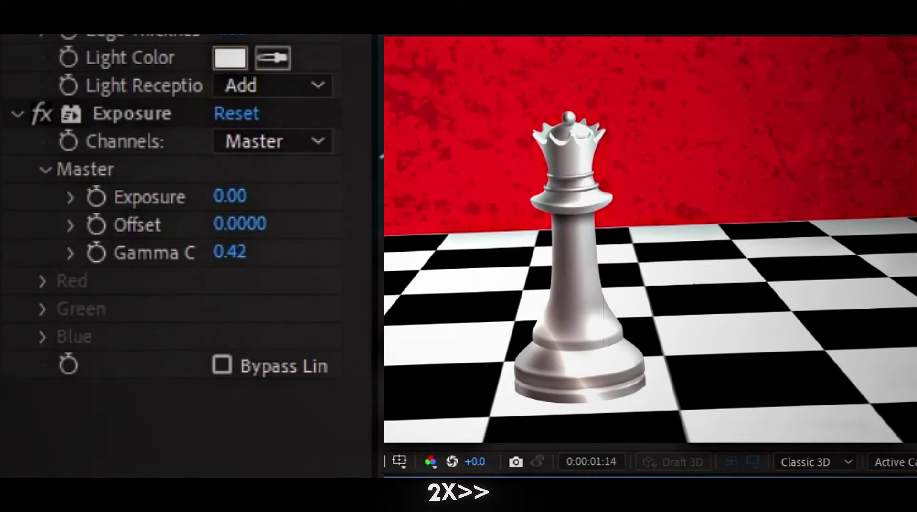
# Step: Add an adjustment layer with Glow (radius 200, intensity 0.3) and CC Vignette
pyautogui.rightClick(93, 81)
pyautogui.moveTo(167, 100)
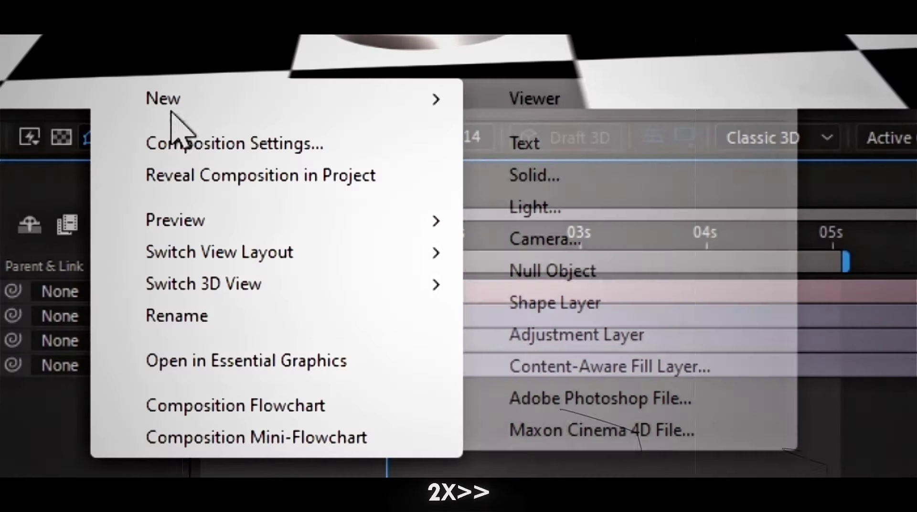
pyautogui.click(585, 329)
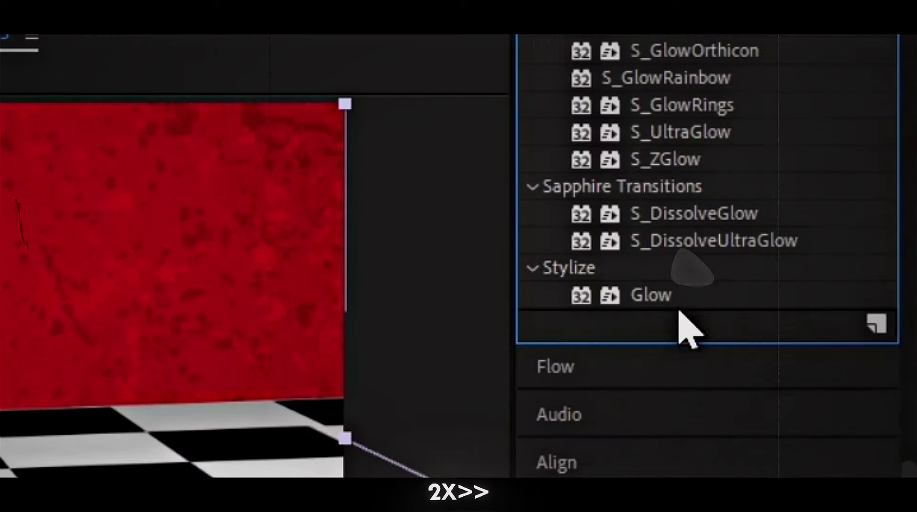
pyautogui.doubleClick(659, 293)
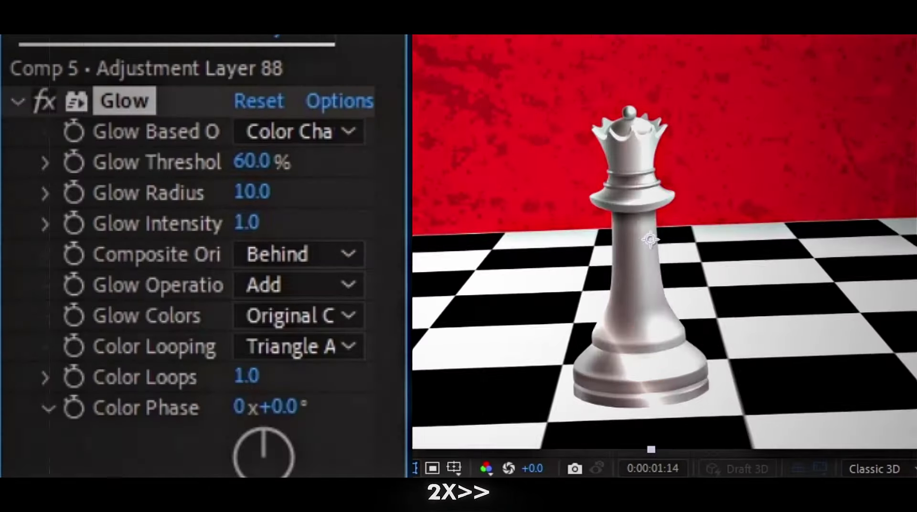
pyautogui.click(252, 191)
pyautogui.write('200')
pyautogui.press('Tab')
pyautogui.write('0.3')
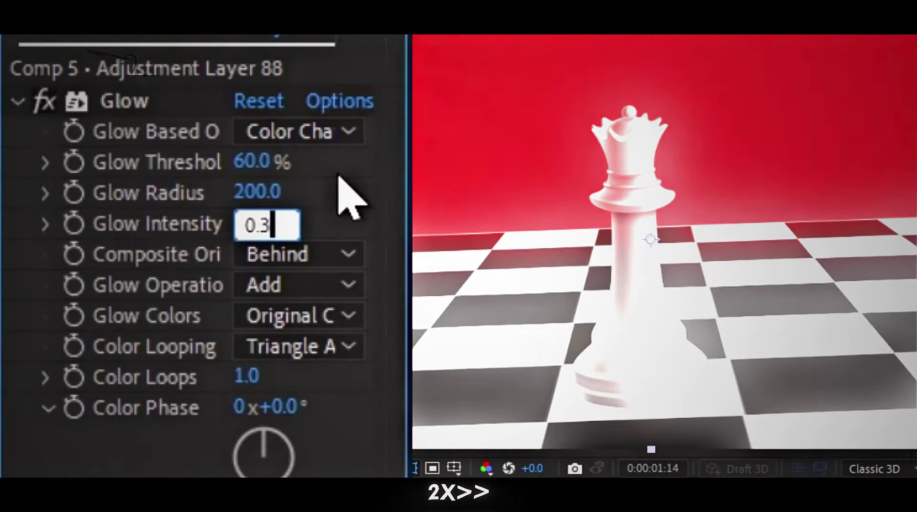
pyautogui.press('Return')
pyautogui.write('cc v')
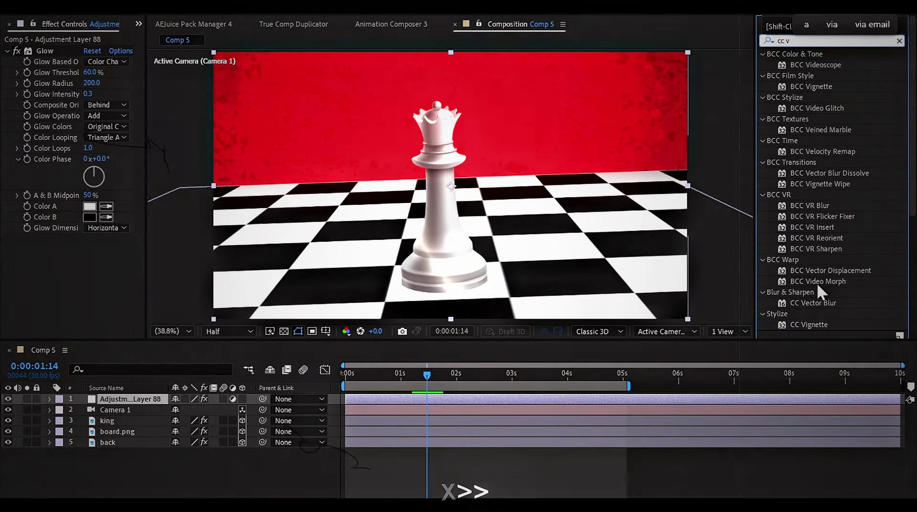
pyautogui.moveTo(810, 322); pyautogui.dragTo(128, 302)
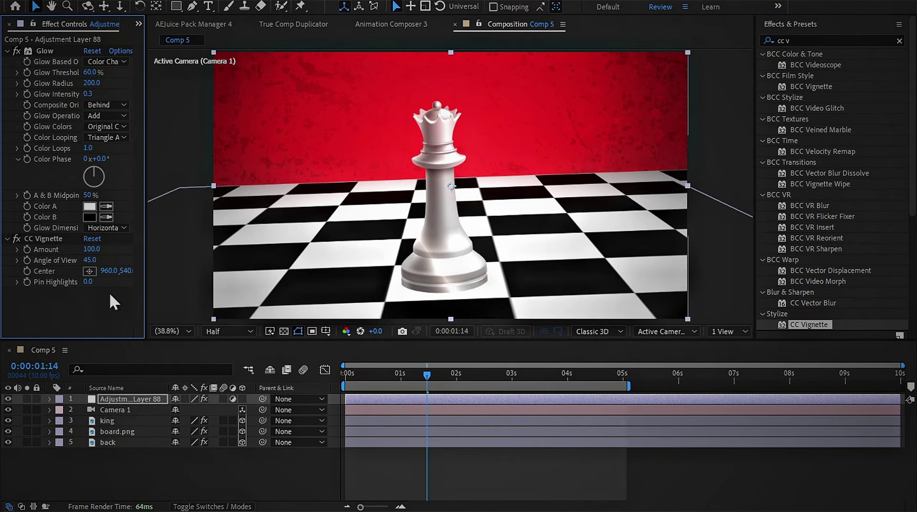
# Step: Create Null 4, parent Camera 1 to it, and bring up the Animation Composer 3 panel
pyautogui.rightClick(239, 470)
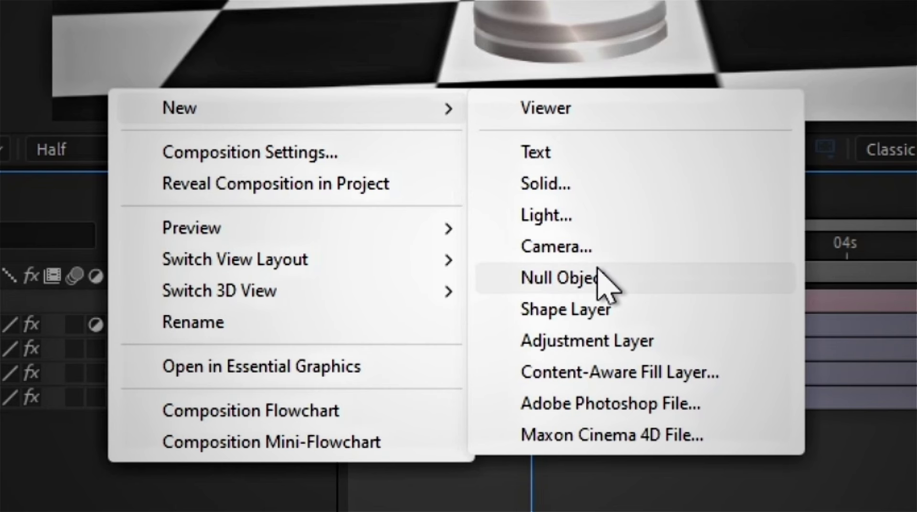
pyautogui.click(596, 276)
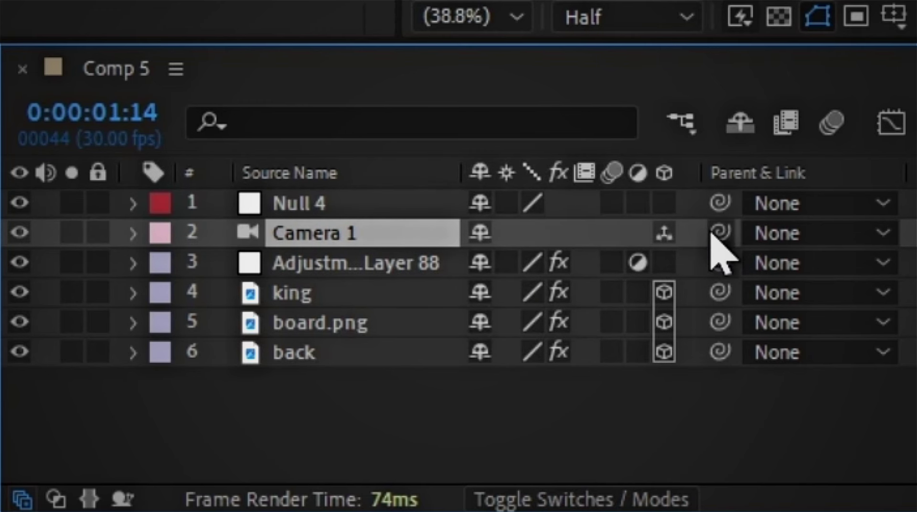
pyautogui.moveTo(720, 232)
pyautogui.mouseDown()
pyautogui.moveTo(453, 229)
pyautogui.moveTo(289, 205)
pyautogui.mouseUp()
pyautogui.click(289, 205)
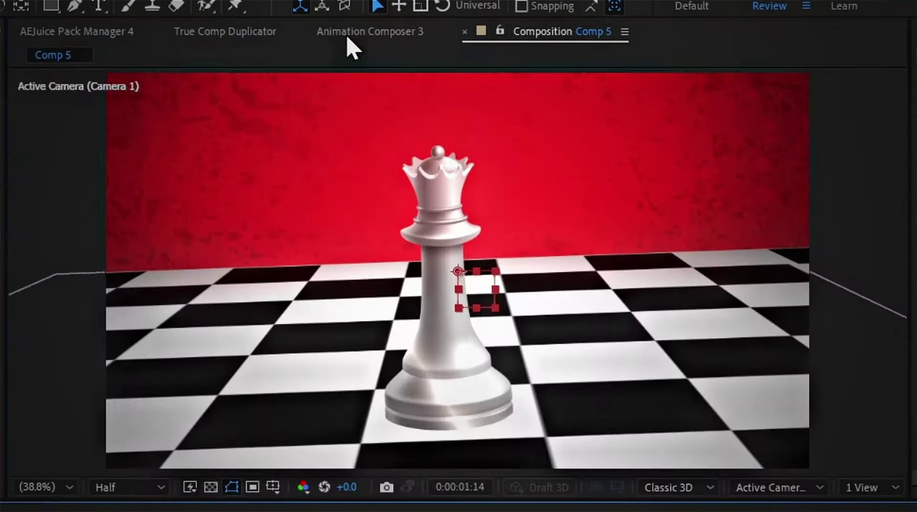
pyautogui.click(346, 39)
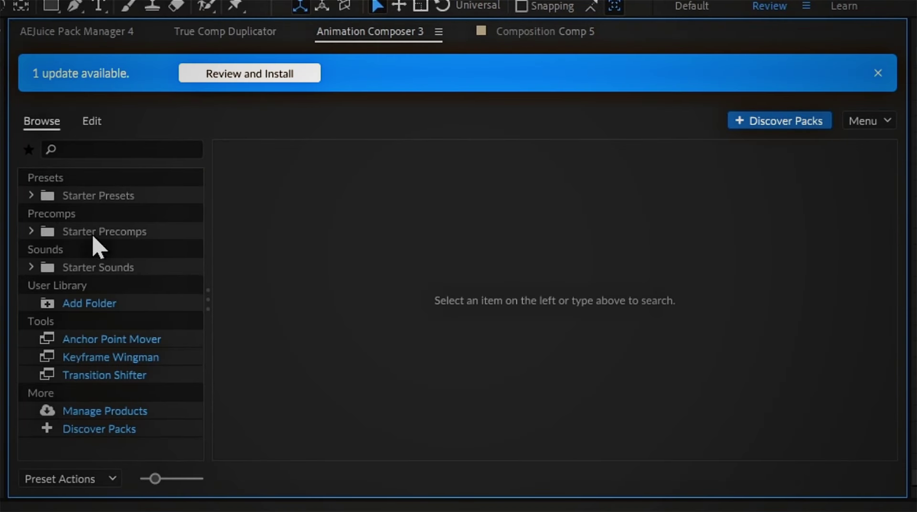
# Step: Apply the Effects - 2D Layer preset Cosine Position & Rotation to Null 4 with intensity 6
pyautogui.click(48, 196)
pyautogui.click(132, 268)
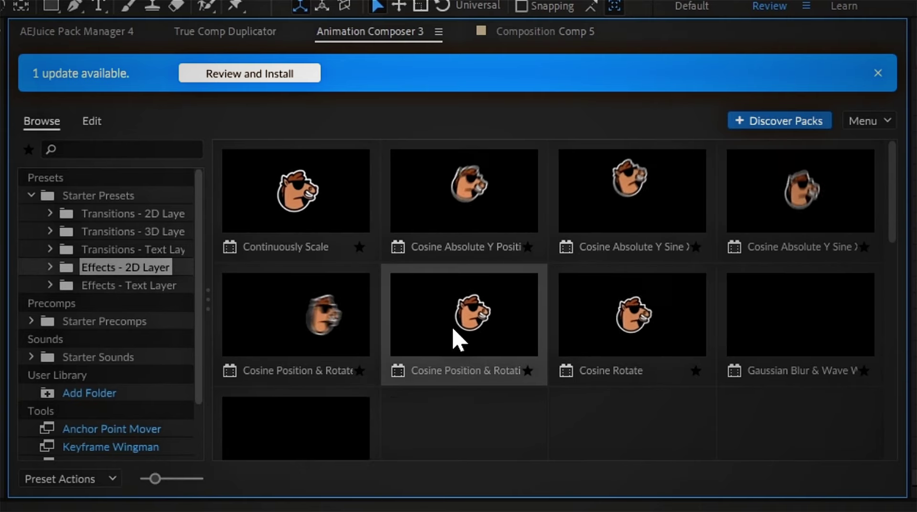
pyautogui.click(462, 339)
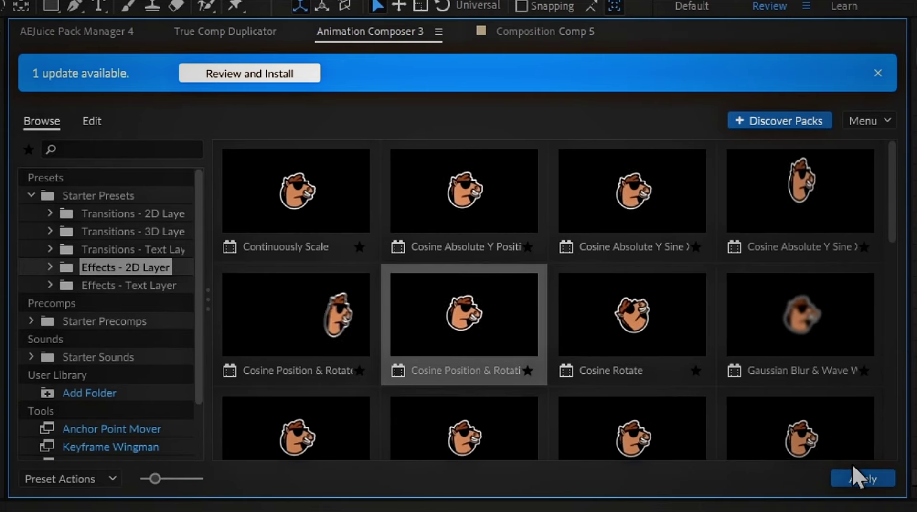
pyautogui.click(883, 482)
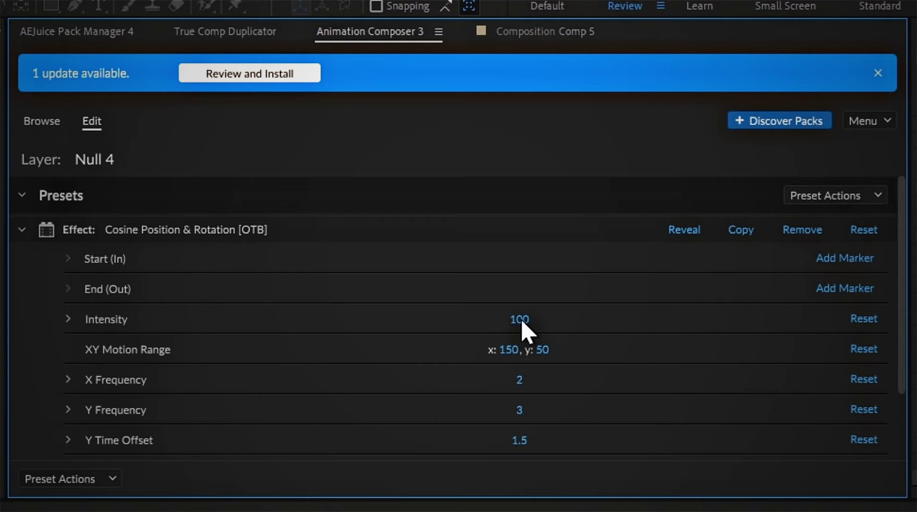
pyautogui.click(520, 319)
pyautogui.write('6')
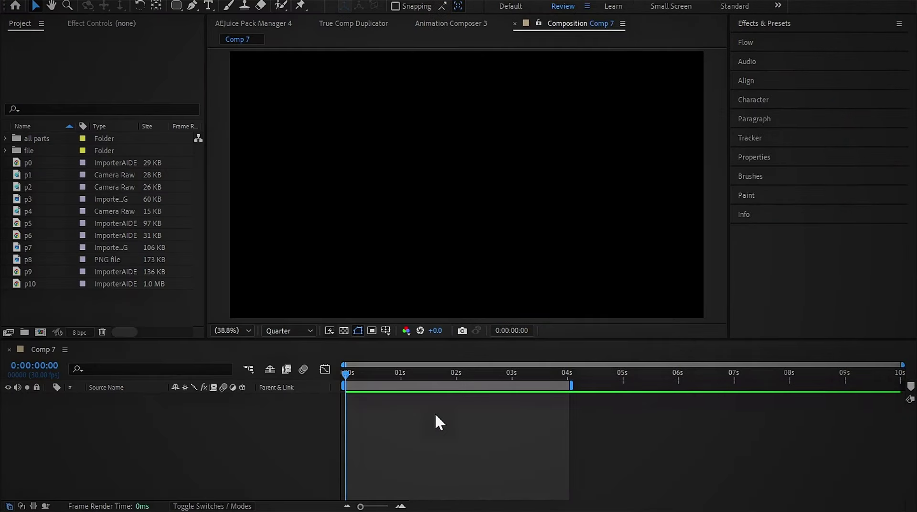
# Step: Create a new composition, Comp 8, with width 10000 and height 720 pixels
pyautogui.click(41, 332)
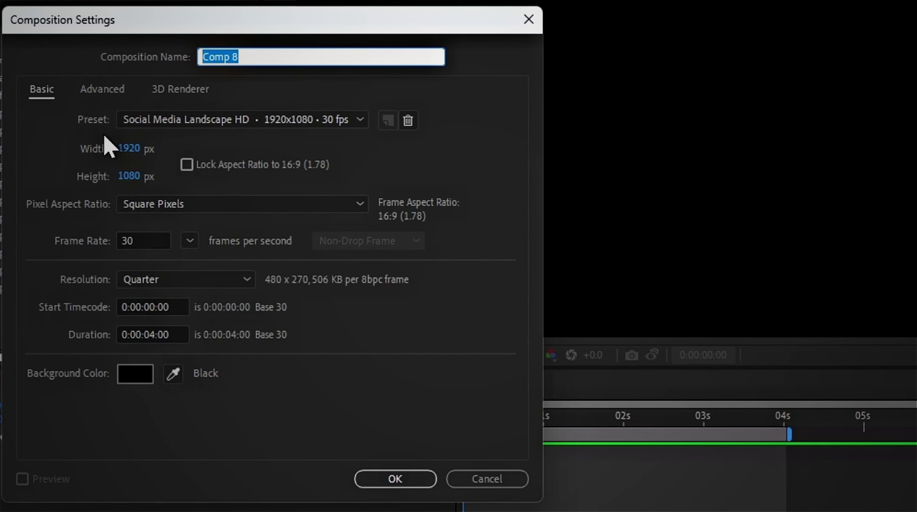
pyautogui.click(125, 176)
pyautogui.write('72')
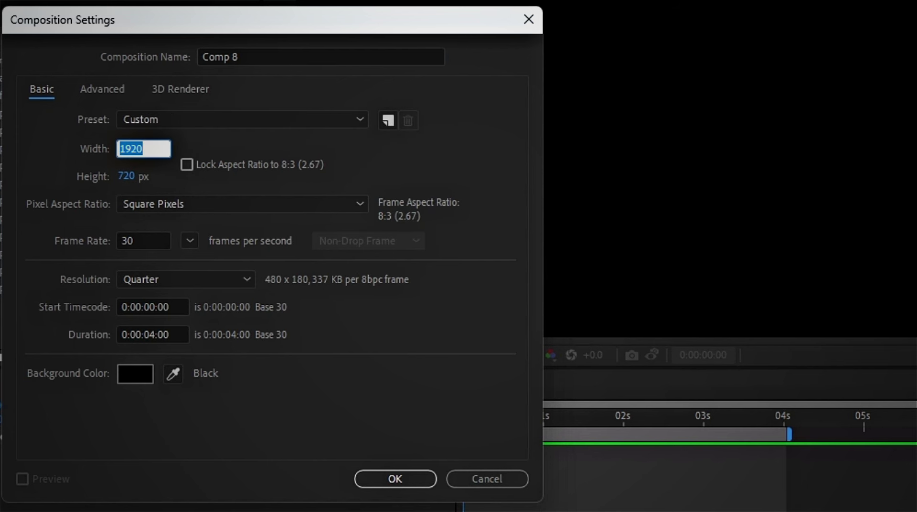
pyautogui.write('000')
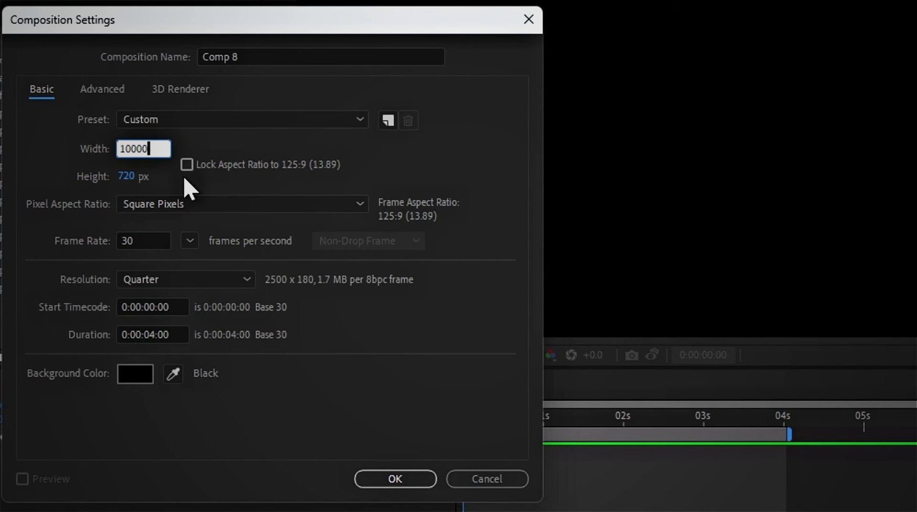
pyautogui.click(211, 136)
pyautogui.click(396, 479)
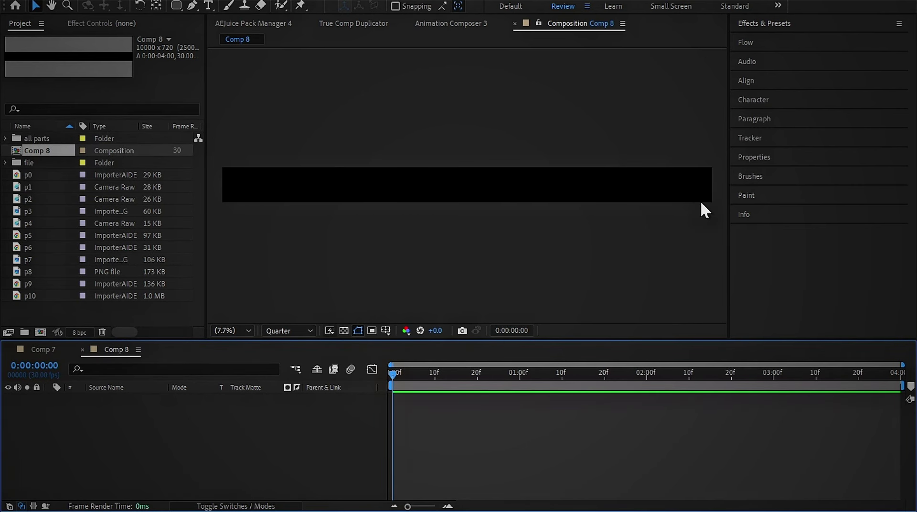
# Step: Add images p0 through p10 from the Project panel into the Comp 8 timeline
pyautogui.click(31, 176)
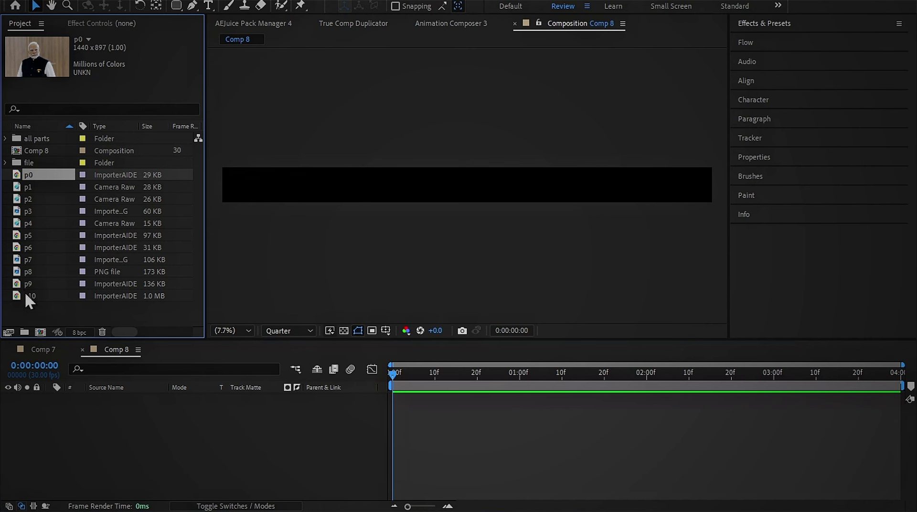
pyautogui.keyDown('shift'); pyautogui.click(26, 295); pyautogui.keyUp('shift')
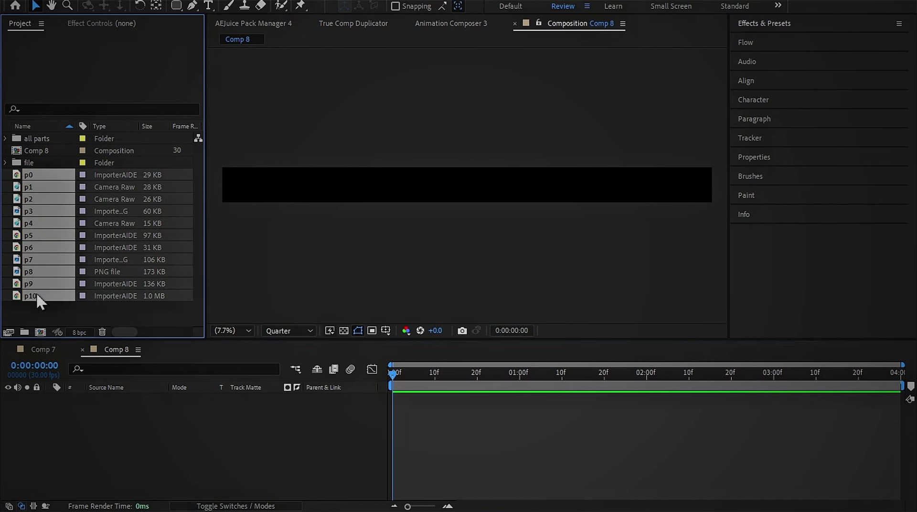
pyautogui.moveTo(36, 296); pyautogui.dragTo(127, 450)
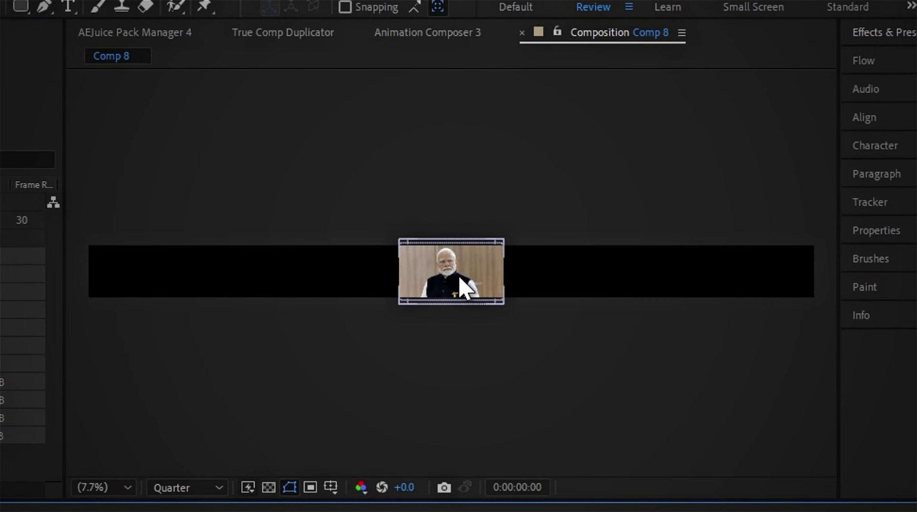
# Step: Spread the stacked photos out toward both ends of the wide strip
pyautogui.moveTo(460, 280); pyautogui.dragTo(155, 286)
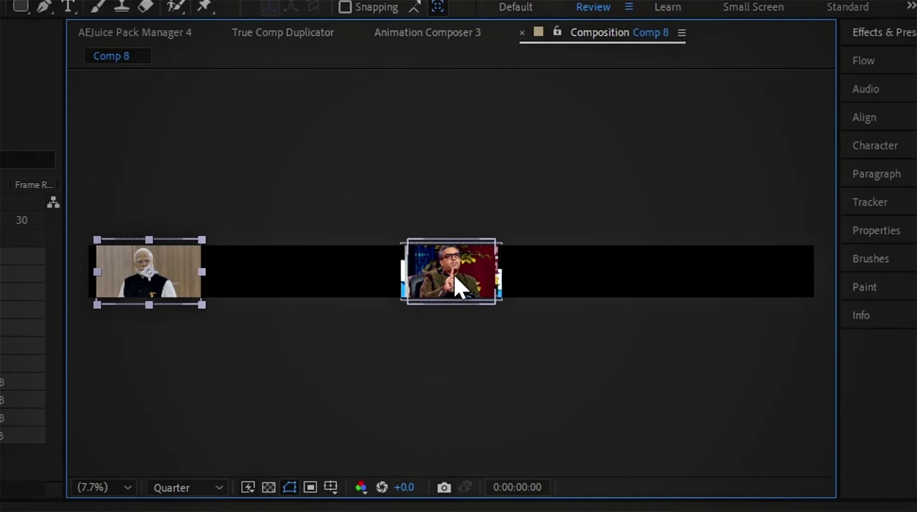
pyautogui.moveTo(456, 286)
pyautogui.mouseDown()
pyautogui.moveTo(781, 276)
pyautogui.moveTo(670, 284)
pyautogui.mouseUp()
pyautogui.moveTo(421, 297); pyautogui.dragTo(231, 287)
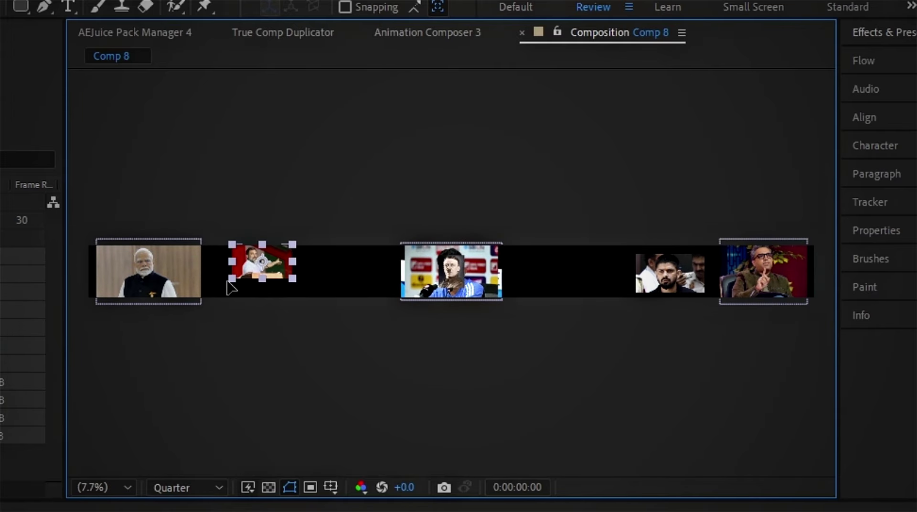
pyautogui.moveTo(451, 273); pyautogui.dragTo(576, 272)
pyautogui.moveTo(452, 272)
pyautogui.mouseDown()
pyautogui.moveTo(347, 270)
pyautogui.moveTo(483, 277)
pyautogui.mouseUp()
pyautogui.scroll(5, 478, 282)
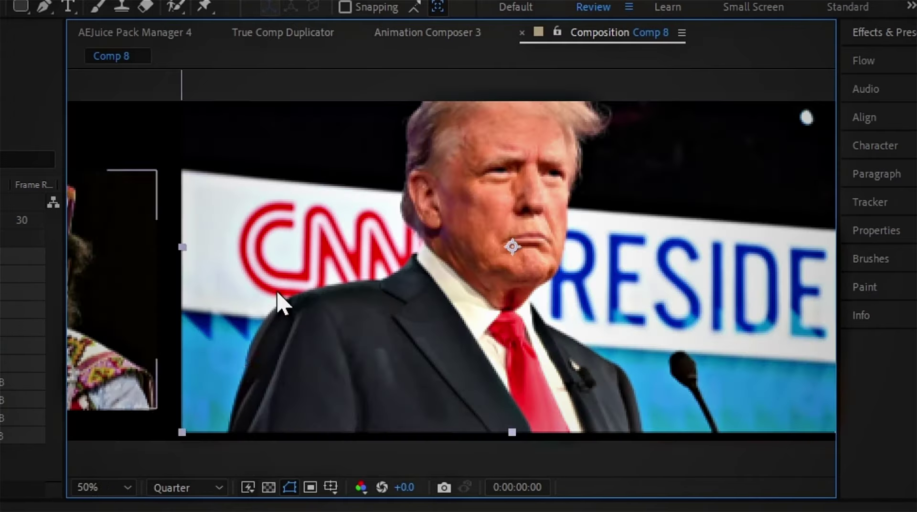
pyautogui.moveTo(279, 301); pyautogui.dragTo(678, 342)
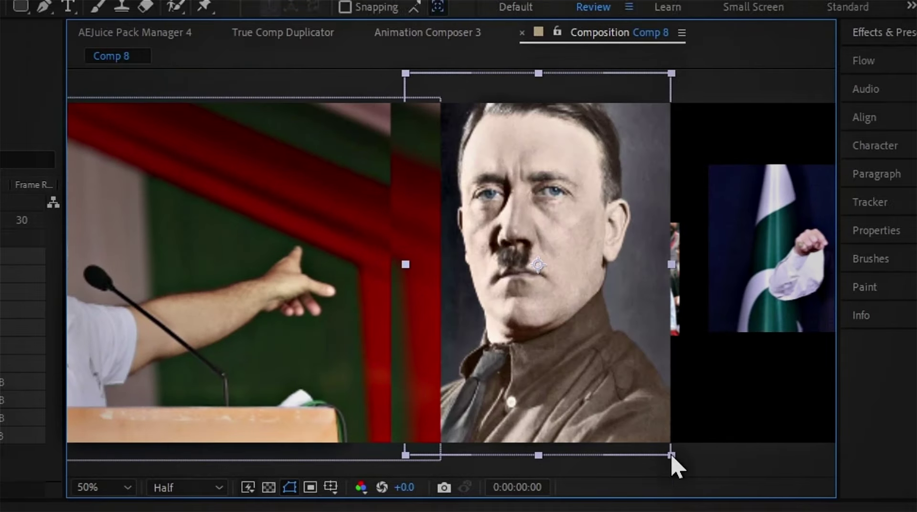
# Step: Resize photos to the strip's full height and line each one up beside its neighbour
pyautogui.moveTo(675, 466)
pyautogui.mouseDown()
pyautogui.moveTo(686, 481)
pyautogui.moveTo(590, 401)
pyautogui.mouseUp()
pyautogui.scroll(-3, 273, 333)
pyautogui.moveTo(540, 277); pyautogui.dragTo(507, 276)
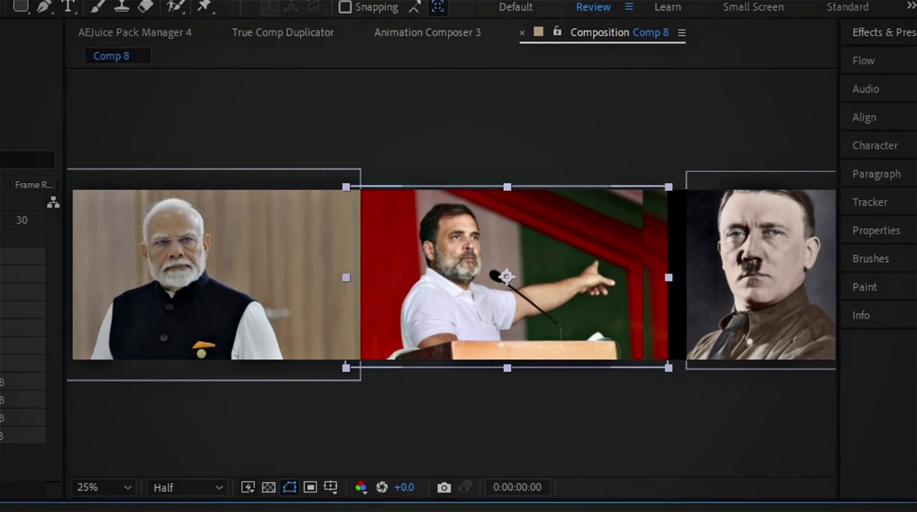
pyautogui.moveTo(759, 275); pyautogui.dragTo(506, 277)
pyautogui.moveTo(522, 375); pyautogui.dragTo(440, 381)
pyautogui.hscroll(3, 507, 339)
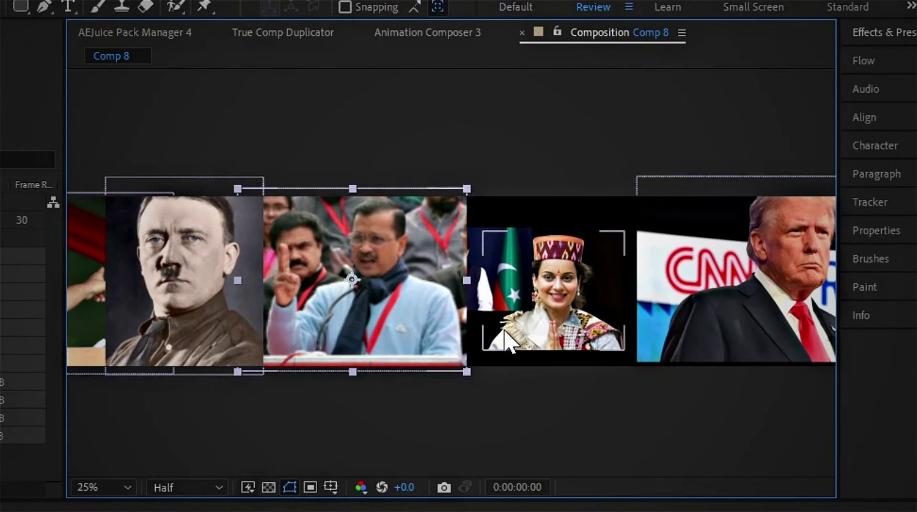
pyautogui.scroll(-3, 505, 334)
pyautogui.moveTo(363, 287); pyautogui.dragTo(401, 287)
pyautogui.click(444, 320)
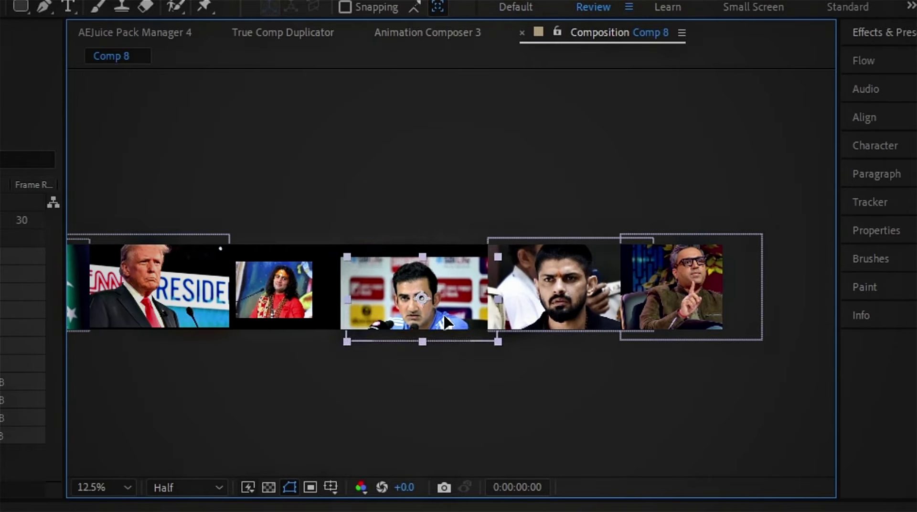
pyautogui.moveTo(444, 320); pyautogui.dragTo(458, 311)
pyautogui.moveTo(259, 279); pyautogui.dragTo(267, 287)
pyautogui.hscroll(-5, 430, 316)
pyautogui.click(430, 316)
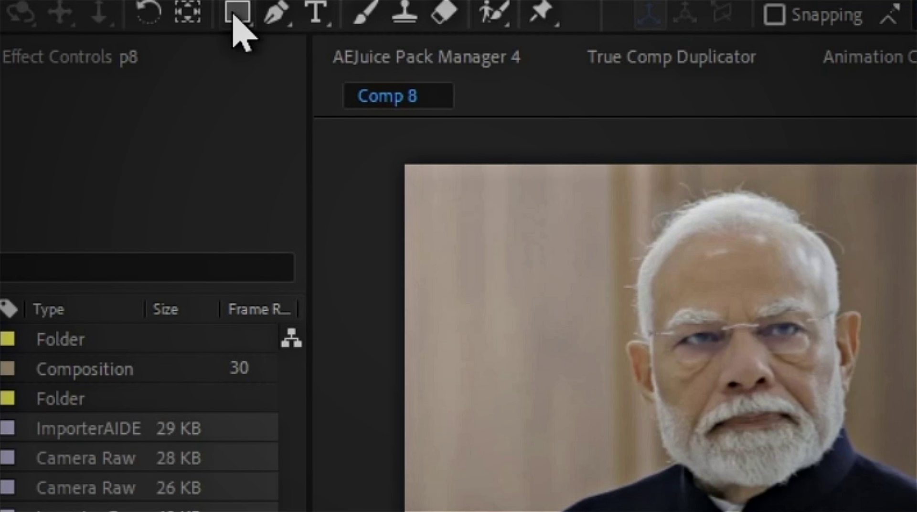
# Step: Select photo p0 and draw a rounded-rectangle mask over it
pyautogui.click(237, 14)
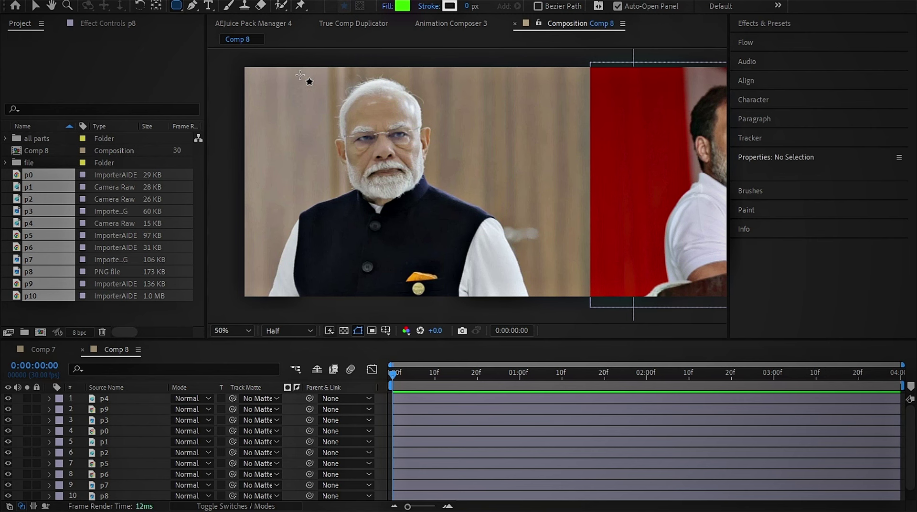
pyautogui.press('v')
pyautogui.click(297, 122)
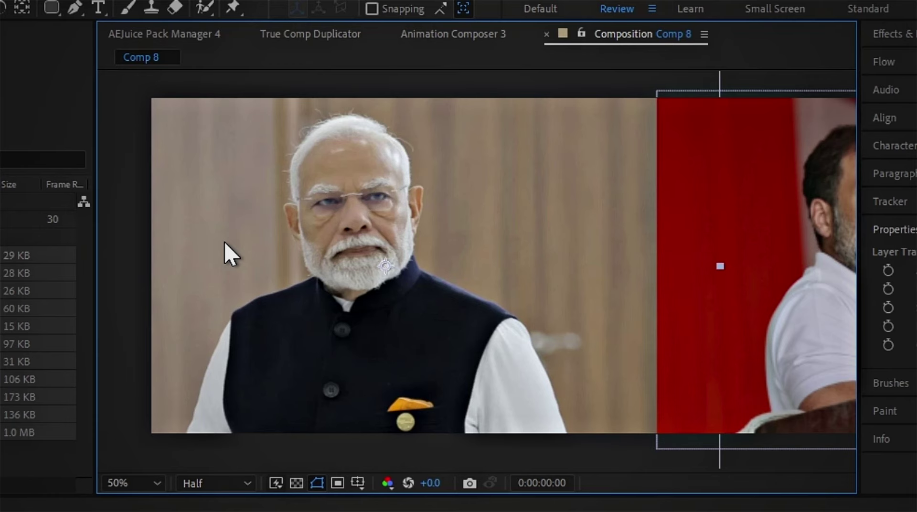
pyautogui.press('q')
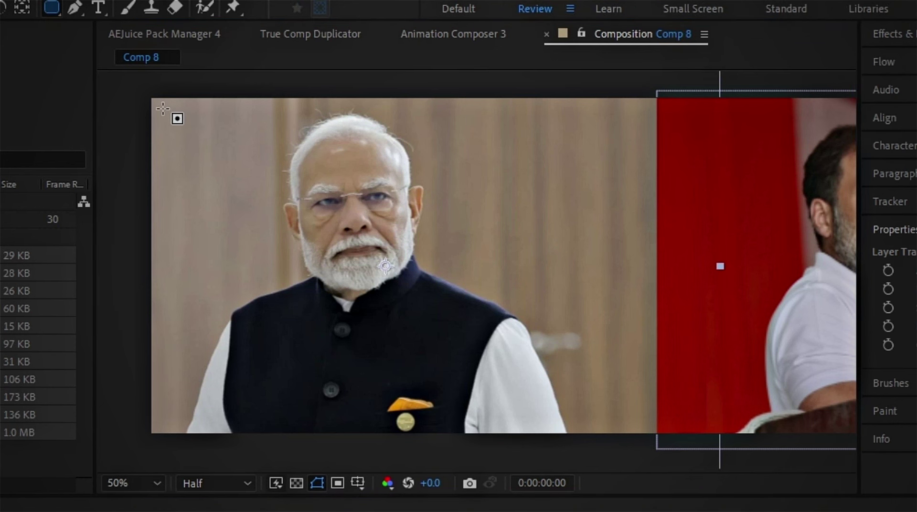
pyautogui.moveTo(163, 109); pyautogui.dragTo(648, 424)
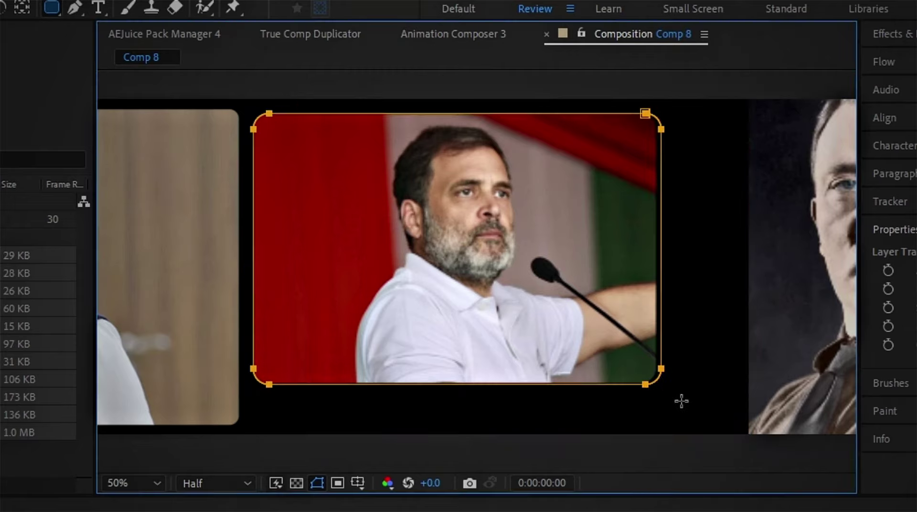
# Step: Draw rounded-rectangle masks over each remaining photo, then pan across the strip to check them
pyautogui.moveTo(681, 399); pyautogui.dragTo(738, 424)
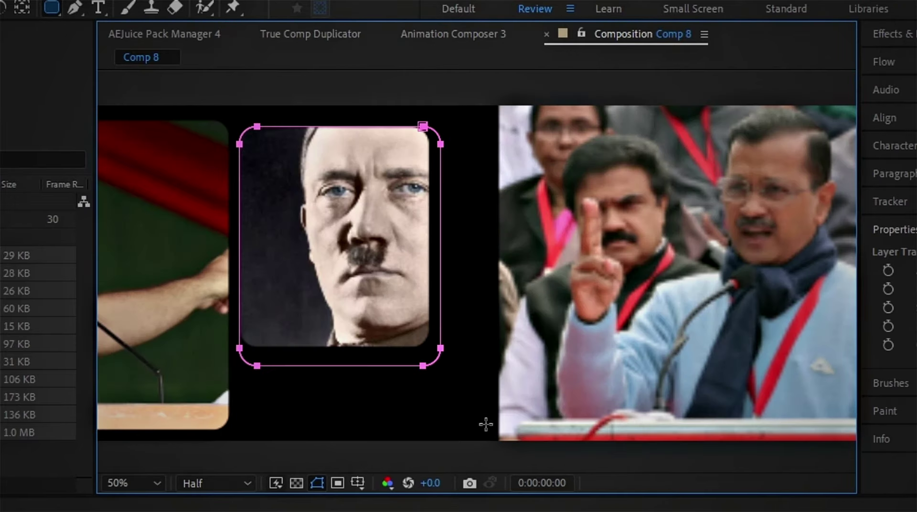
pyautogui.moveTo(485, 424); pyautogui.dragTo(493, 423)
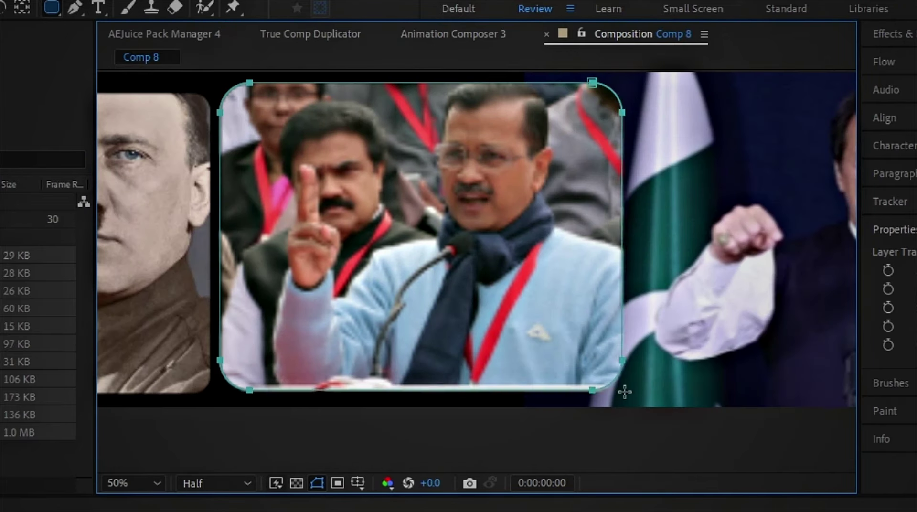
pyautogui.moveTo(625, 390); pyautogui.dragTo(656, 391)
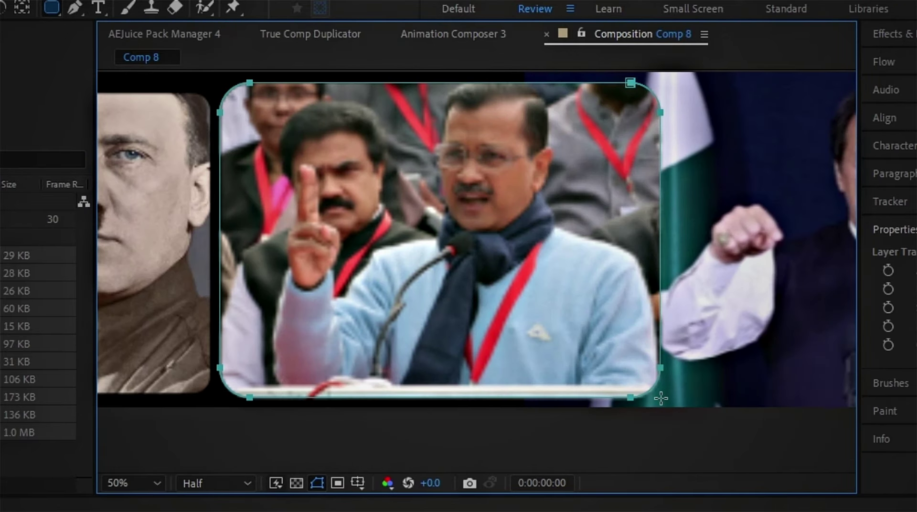
pyautogui.moveTo(565, 356); pyautogui.dragTo(612, 412)
pyautogui.moveTo(239, 116); pyautogui.dragTo(553, 424)
pyautogui.moveTo(273, 131); pyautogui.dragTo(692, 434)
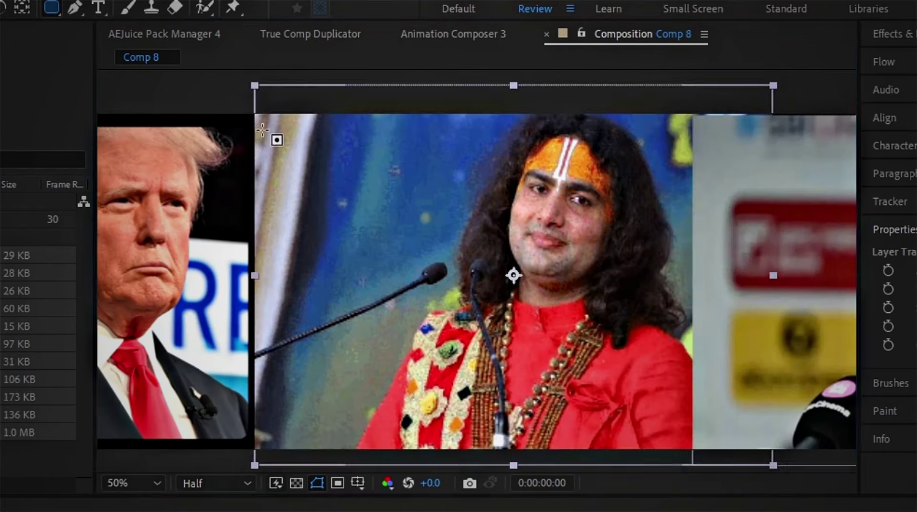
pyautogui.moveTo(262, 130); pyautogui.dragTo(682, 430)
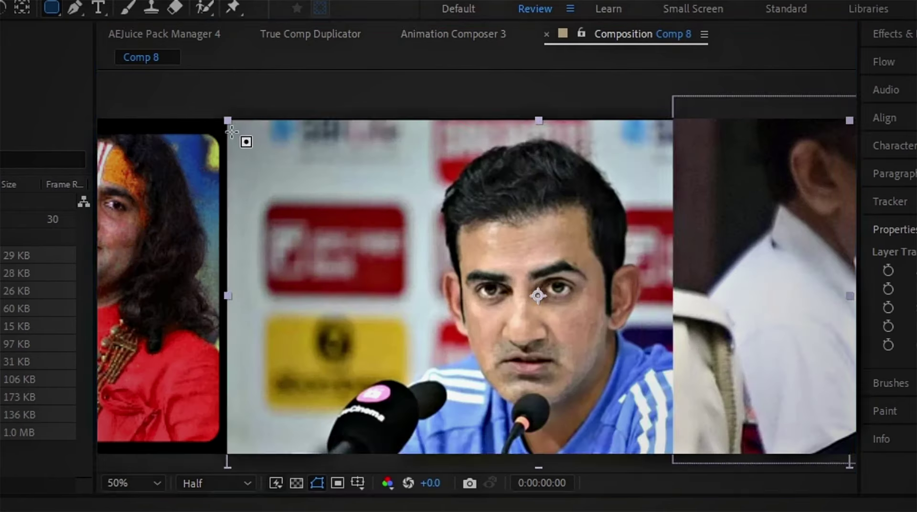
pyautogui.moveTo(243, 141); pyautogui.dragTo(667, 440)
pyautogui.moveTo(291, 137); pyautogui.dragTo(682, 440)
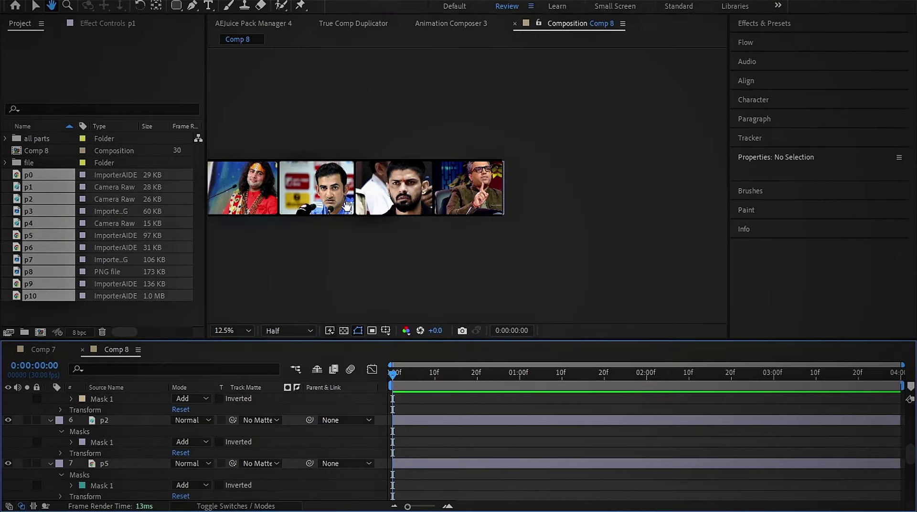
pyautogui.moveTo(347, 206); pyautogui.dragTo(780, 217)
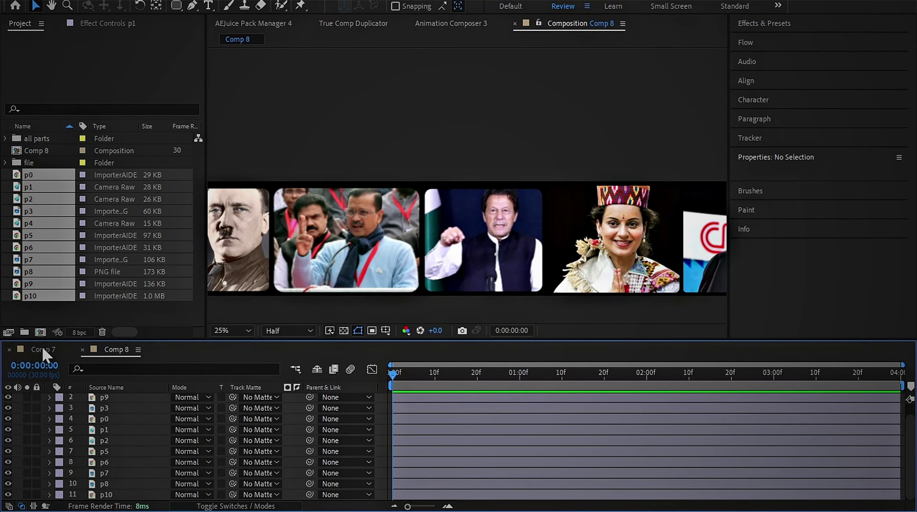
# Step: Nest Comp 8 inside Comp 7 and position the strip so its first photo starts the frame
pyautogui.click(42, 349)
pyautogui.click(37, 150)
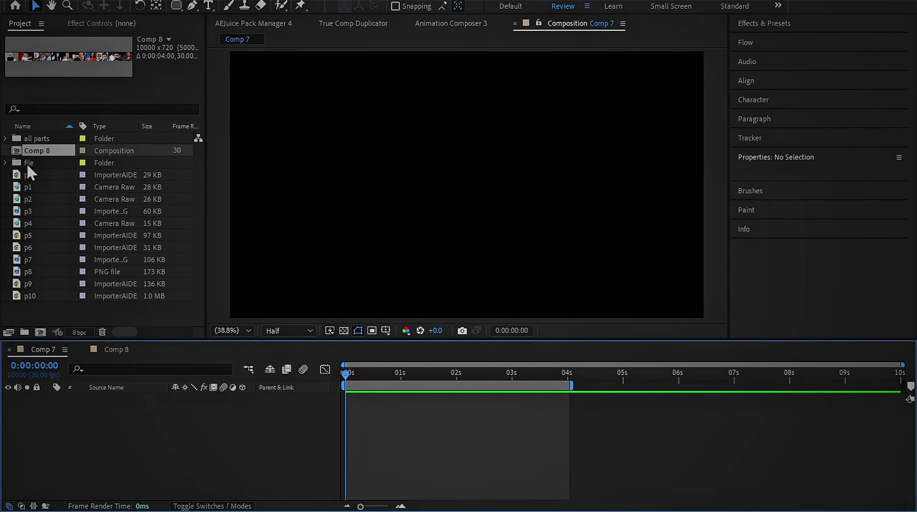
pyautogui.moveTo(32, 148); pyautogui.dragTo(181, 422)
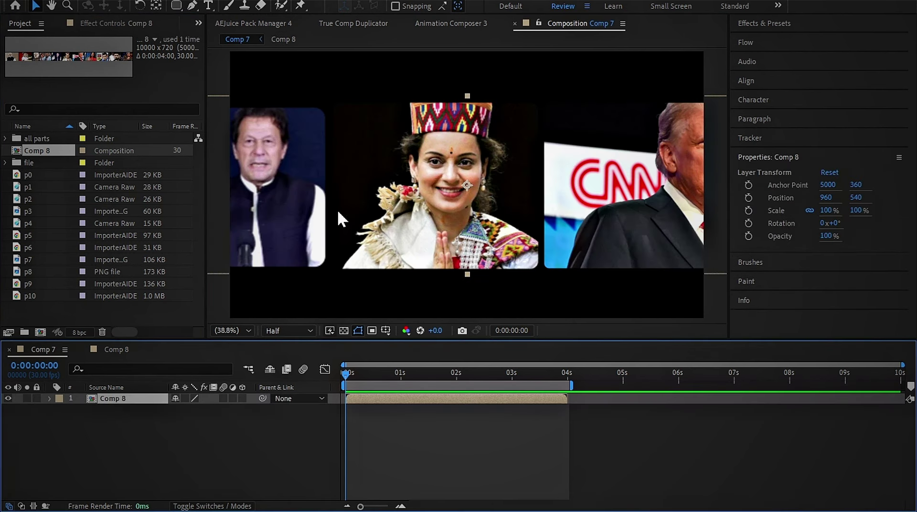
pyautogui.moveTo(342, 226); pyautogui.dragTo(808, 225)
pyautogui.moveTo(355, 214)
pyautogui.mouseDown()
pyautogui.moveTo(517, 231)
pyautogui.moveTo(512, 236)
pyautogui.mouseUp()
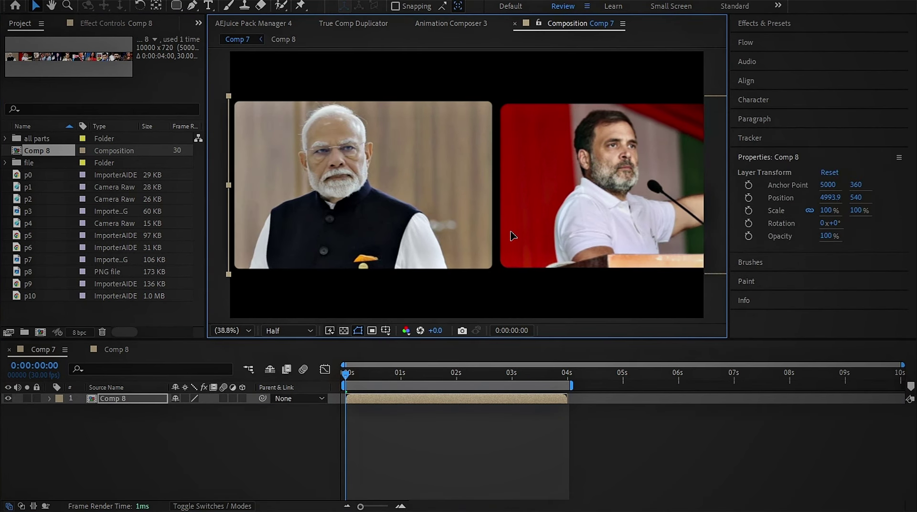
# Step: Keyframe Position sliding the strip left from 4988.7 to -2664.1 with a Flow ease curve, then preview
pyautogui.press('p')
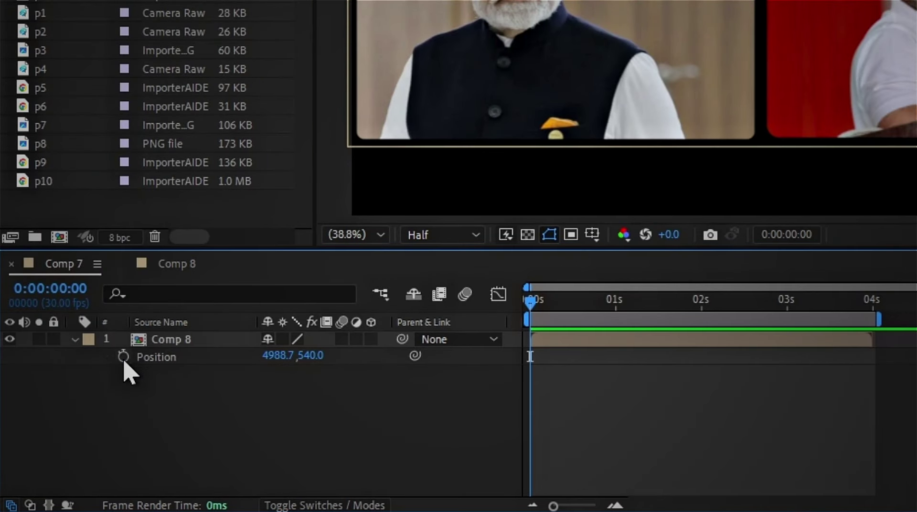
pyautogui.click(124, 356)
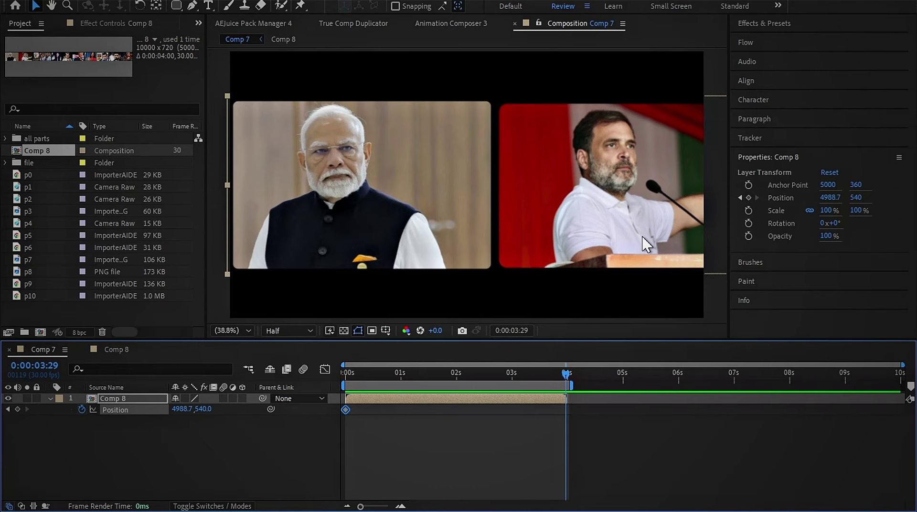
pyautogui.moveTo(646, 245)
pyautogui.mouseDown()
pyautogui.moveTo(369, 230)
pyautogui.moveTo(449, 237)
pyautogui.moveTo(420, 252)
pyautogui.mouseUp()
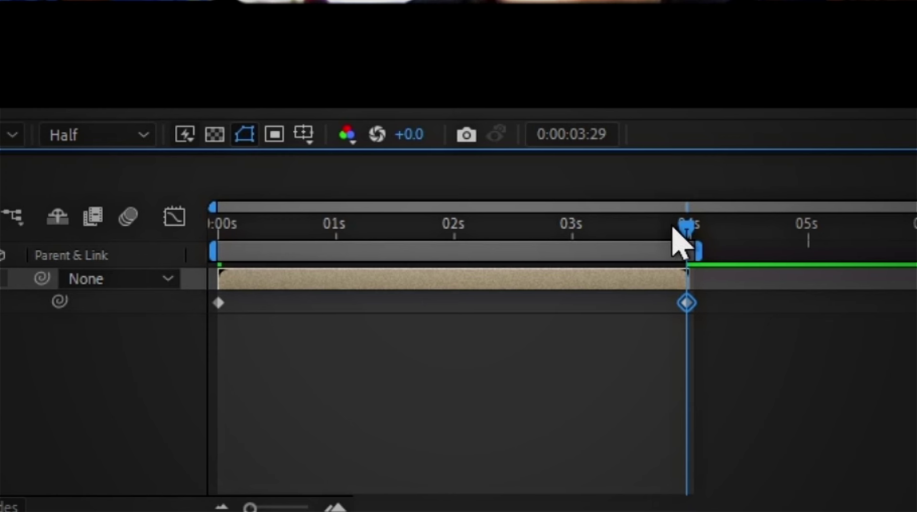
pyautogui.moveTo(729, 332); pyautogui.dragTo(105, 282)
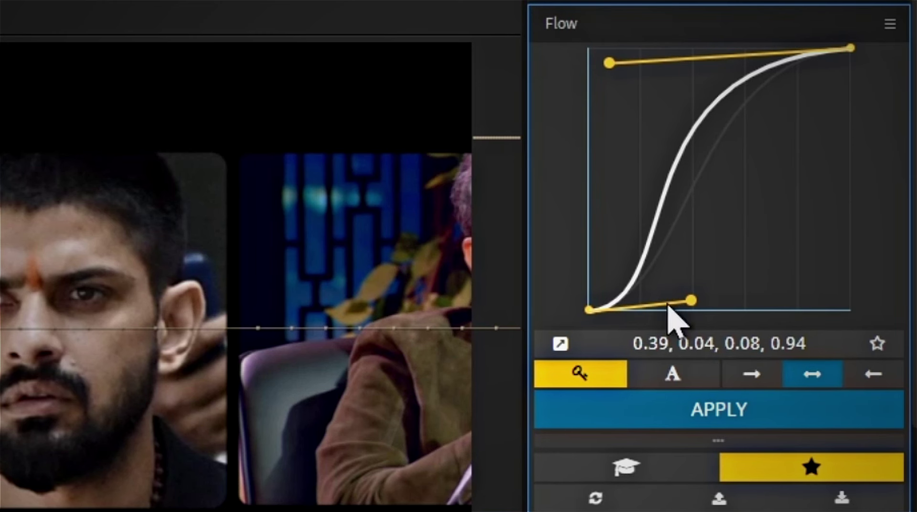
pyautogui.click(674, 415)
pyautogui.press('space')
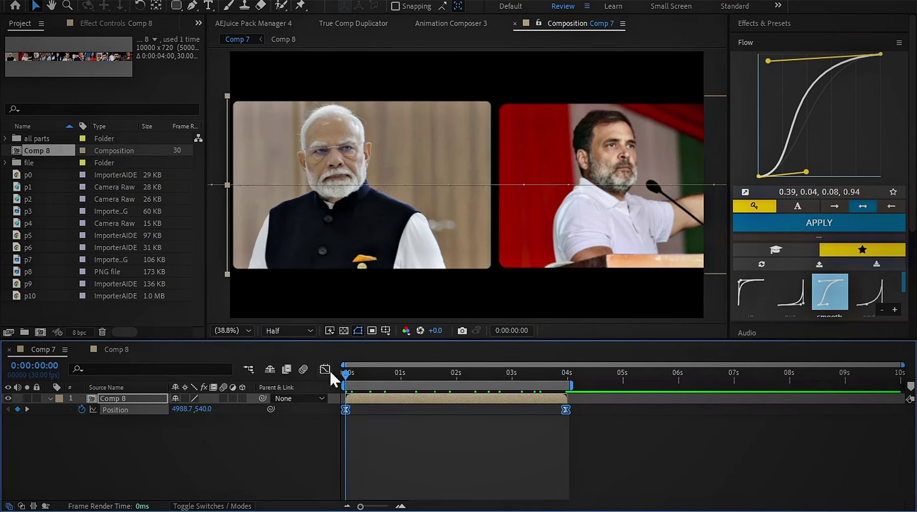
# Step: Duplicate the strip layer and scale it to 300% with a Transform effect
pyautogui.click(343, 405)
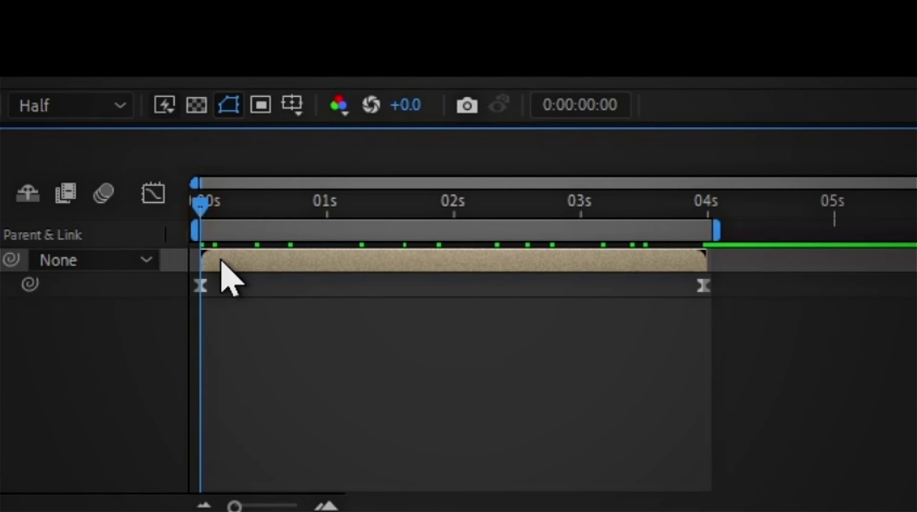
pyautogui.hotkey('ctrl', 'd')
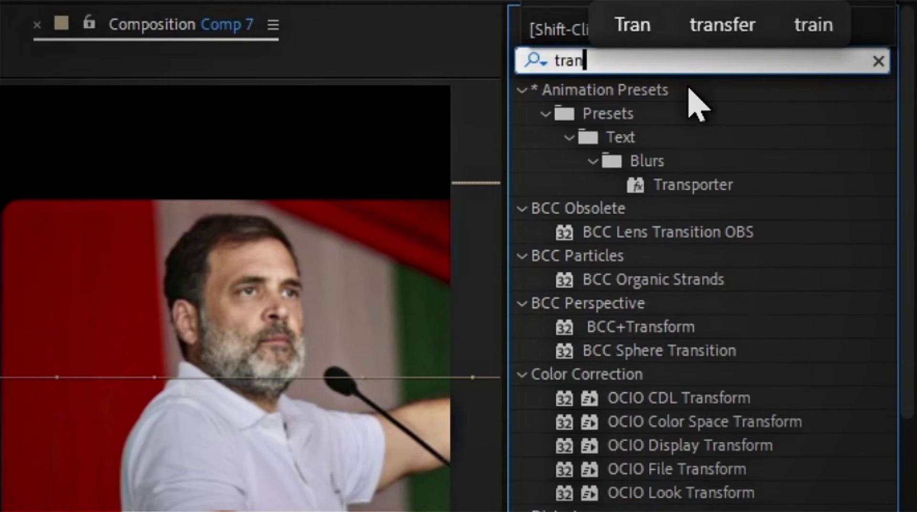
pyautogui.write('sf')
pyautogui.moveTo(651, 293); pyautogui.dragTo(495, 258)
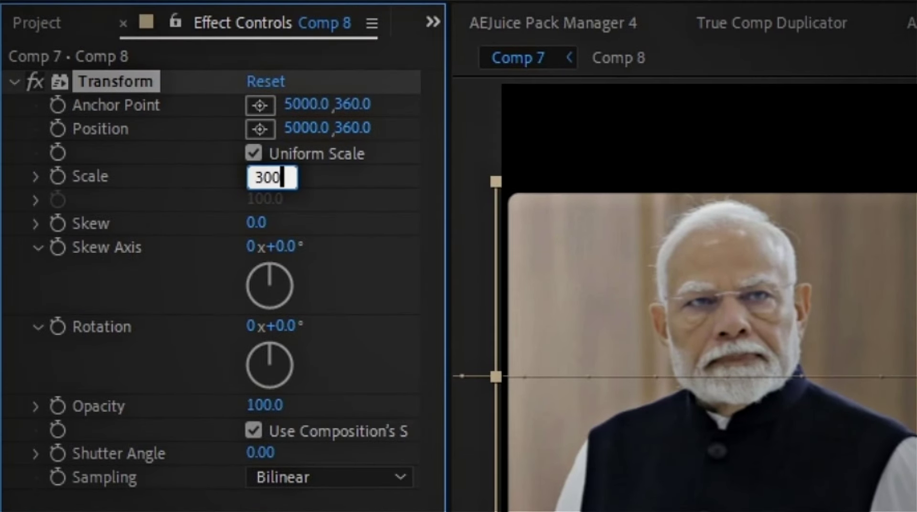
pyautogui.click(352, 231)
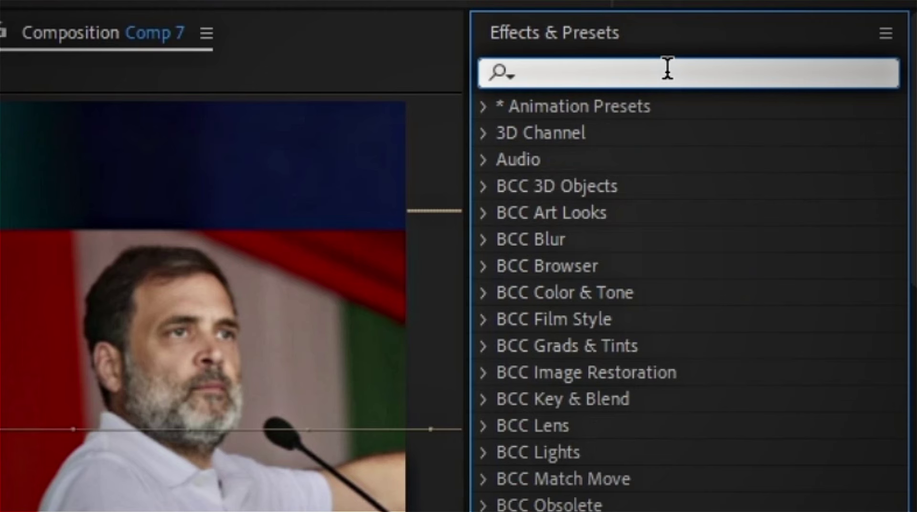
# Step: Apply Gaussian Blur with Blurriness 50 to the layer
pyautogui.write('gaus')
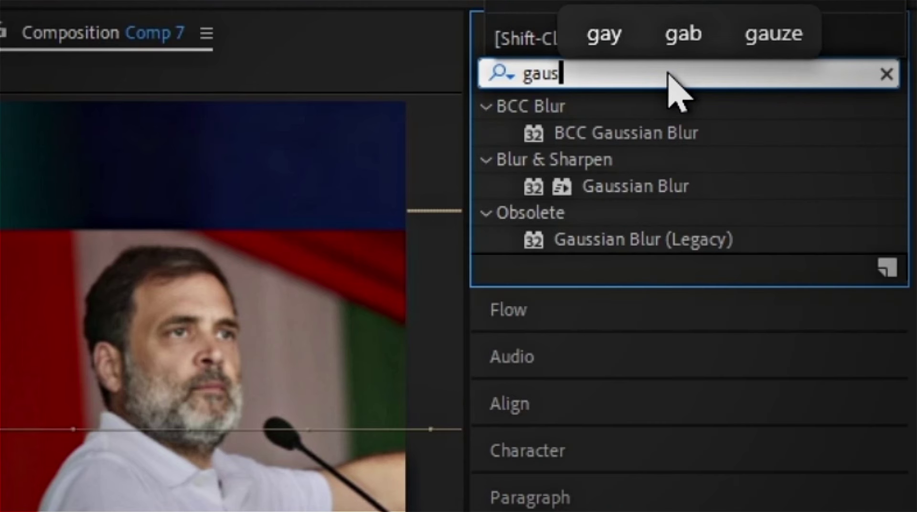
pyautogui.click(675, 188)
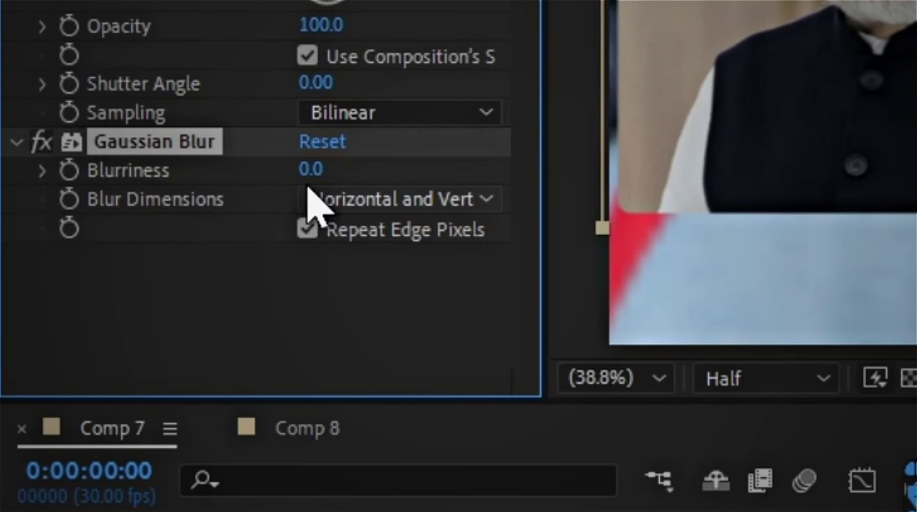
pyautogui.click(311, 173)
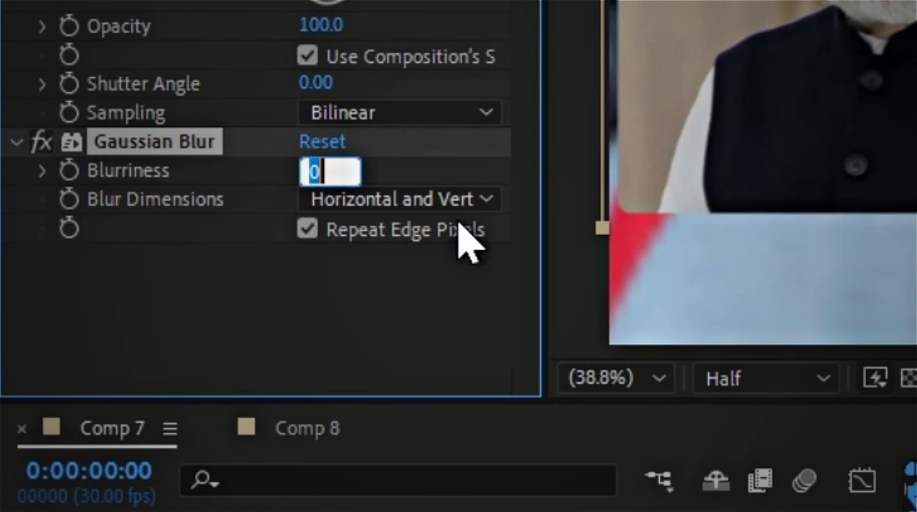
pyautogui.click(385, 286)
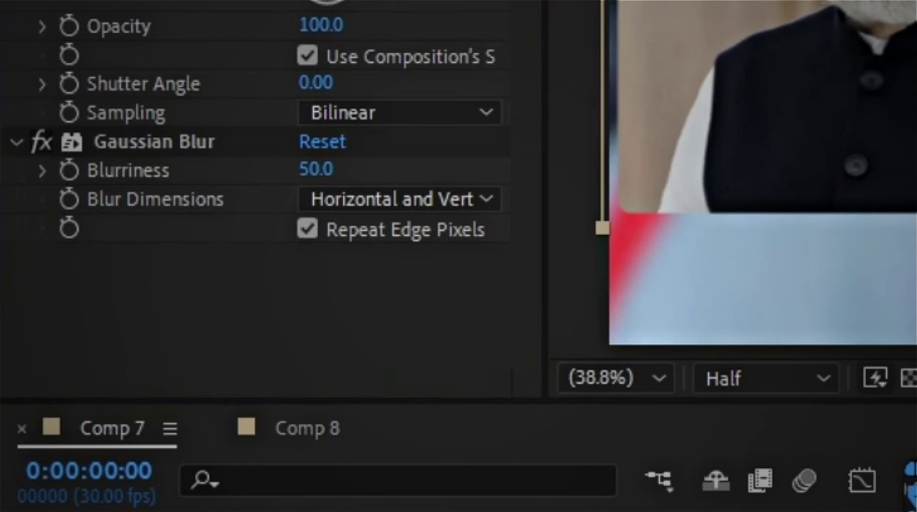
# Step: Add an Exposure effect with Gamma Correction set to 0.5
pyautogui.write('expo')
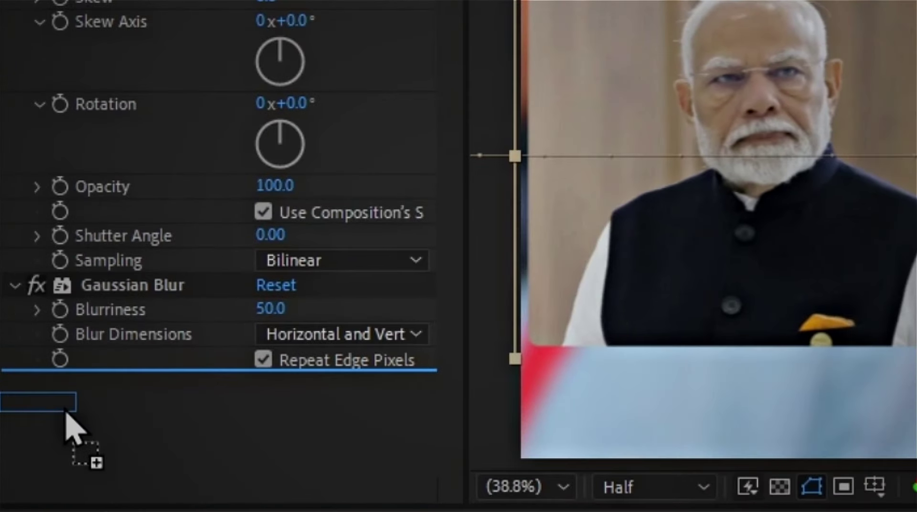
pyautogui.moveTo(674, 445); pyautogui.dragTo(77, 411)
pyautogui.click(270, 390)
pyautogui.write('0.5')
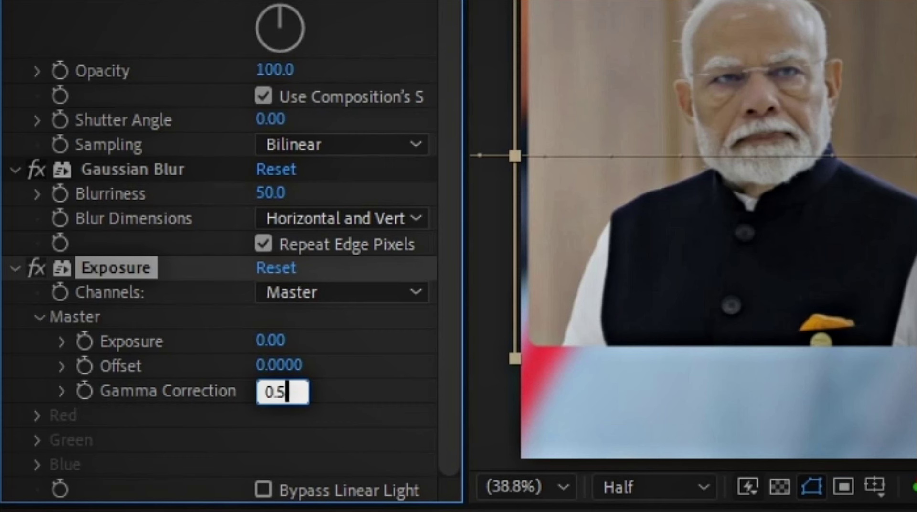
pyautogui.press('Return')
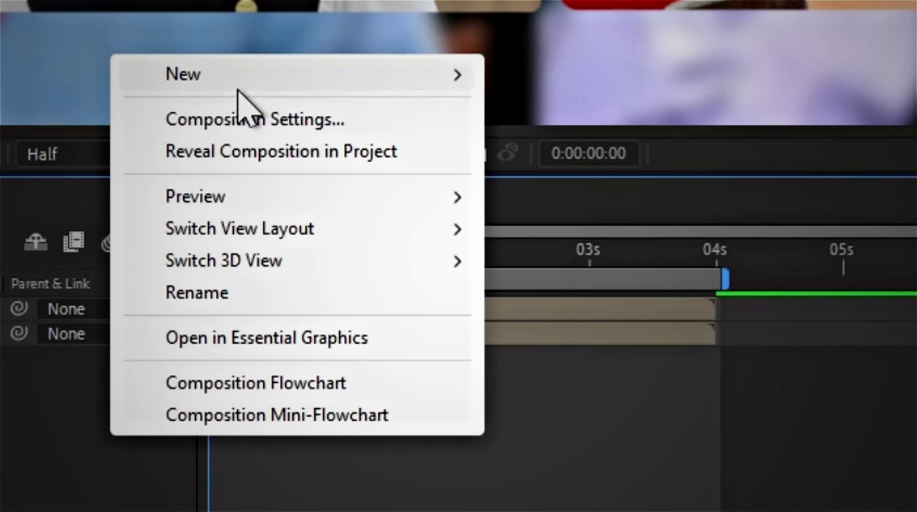
# Step: Add an adjustment layer with Glow radius 300 and intensity 0.5, plus a second adjustment layer
pyautogui.moveTo(237, 81)
pyautogui.click(626, 325)
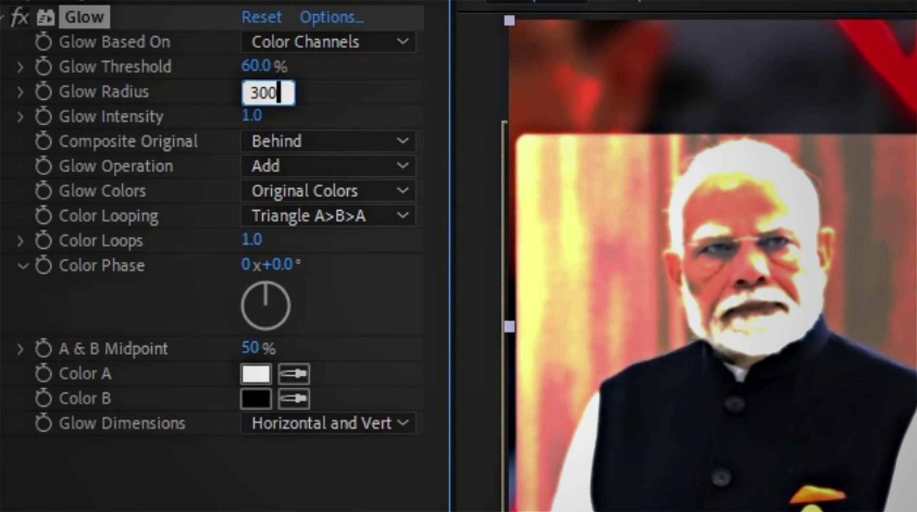
pyautogui.click(269, 117)
pyautogui.write('0.5')
pyautogui.press('Return')
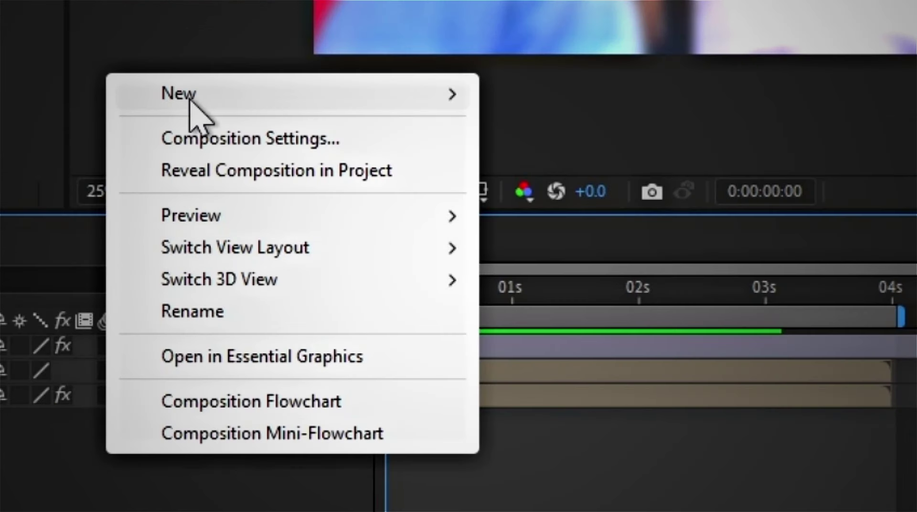
pyautogui.moveTo(190, 99)
pyautogui.click(623, 325)
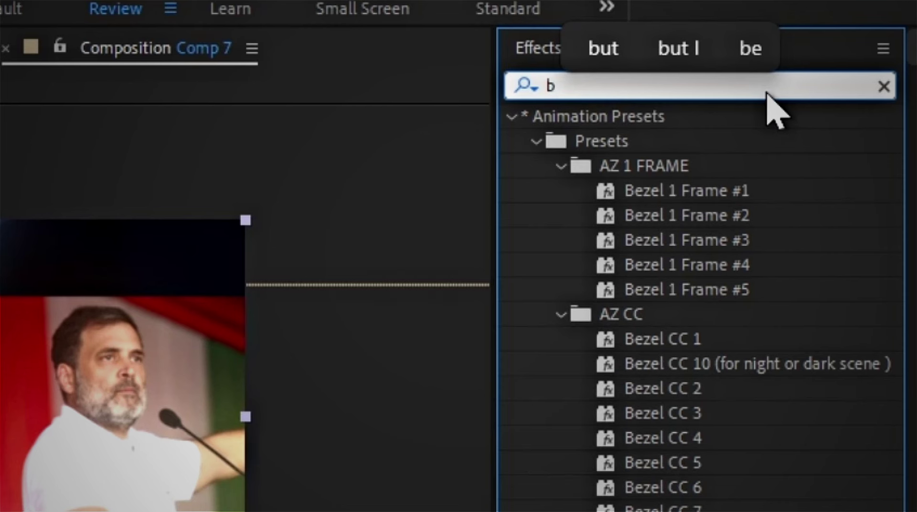
# Step: Apply Bezier Warp to the top adjustment layer in Comp 7
pyautogui.write('ez')
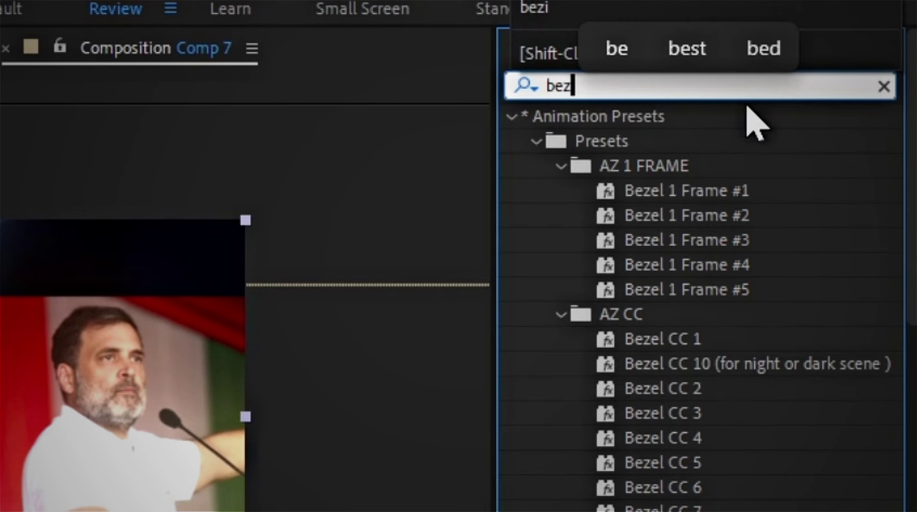
pyautogui.write('i')
pyautogui.moveTo(660, 134); pyautogui.dragTo(598, 180)
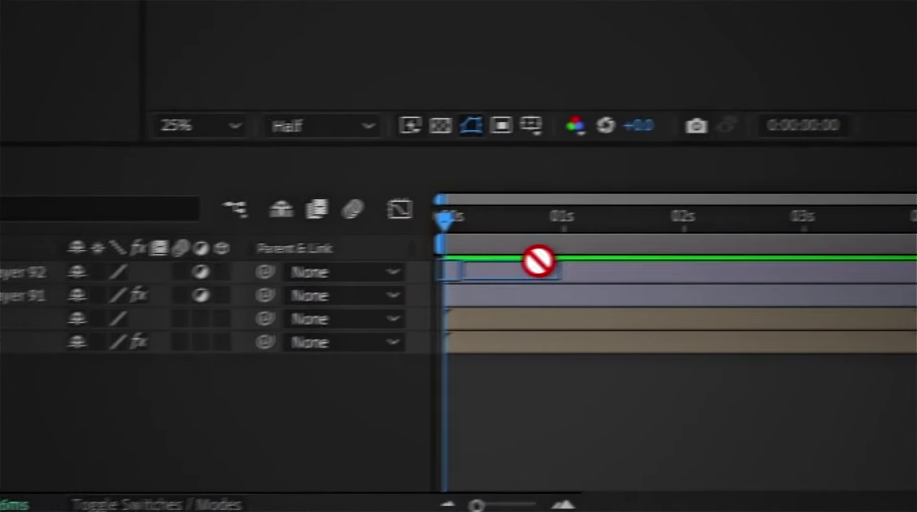
pyautogui.moveTo(539, 260); pyautogui.dragTo(625, 287)
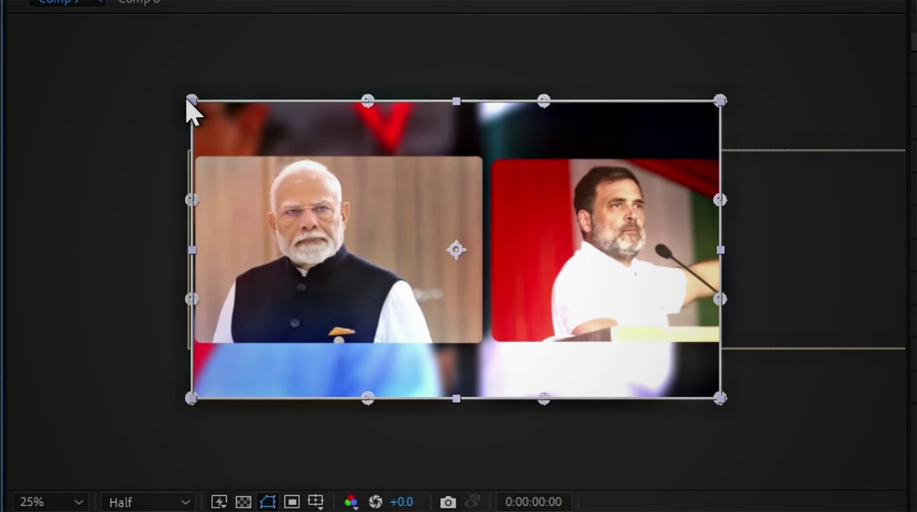
# Step: Pull all four warp corners outward, enable motion blur on all four layers, and preview
pyautogui.moveTo(224, 78); pyautogui.dragTo(202, 49)
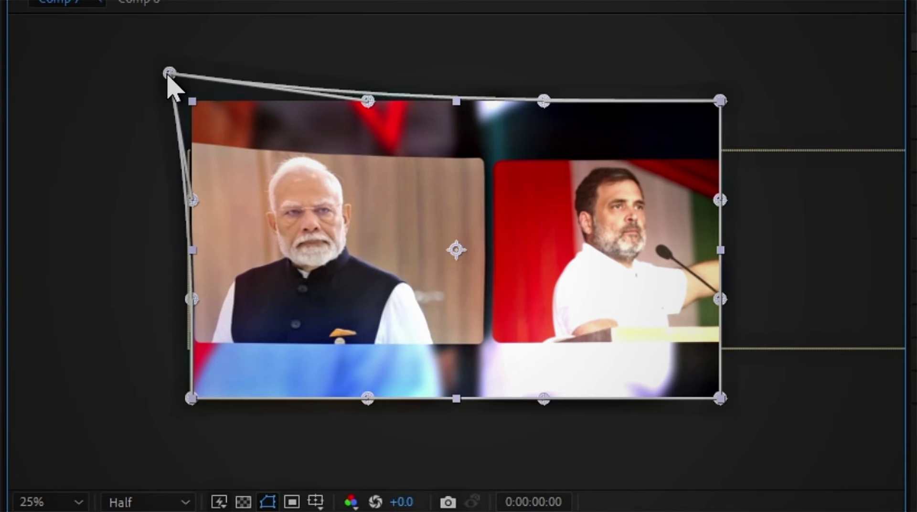
pyautogui.moveTo(763, 78); pyautogui.dragTo(768, 70)
pyautogui.moveTo(621, 95); pyautogui.dragTo(636, 85)
pyautogui.moveTo(619, 271); pyautogui.dragTo(629, 281)
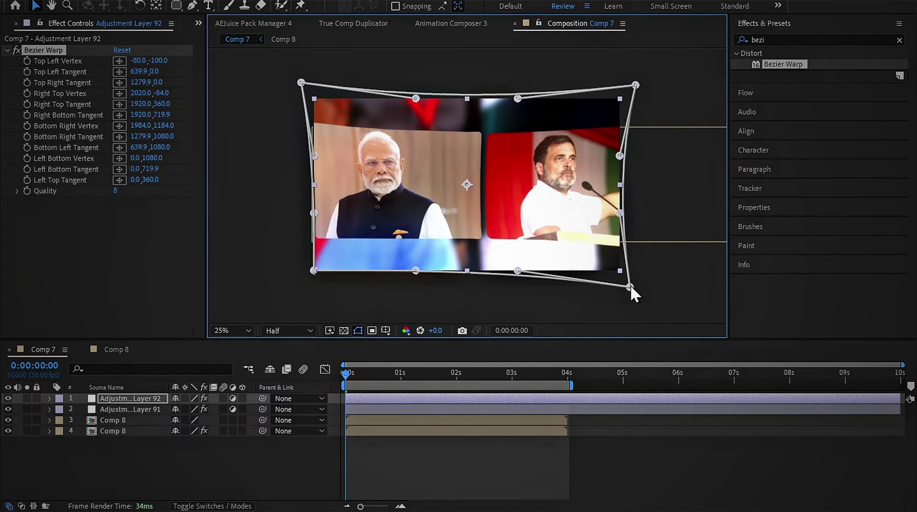
pyautogui.moveTo(313, 270); pyautogui.dragTo(303, 282)
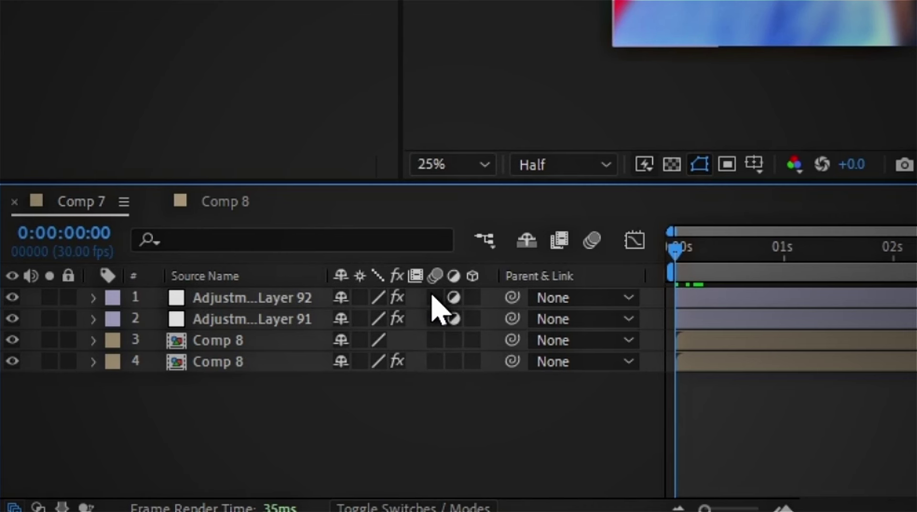
pyautogui.moveTo(435, 297); pyautogui.dragTo(435, 362)
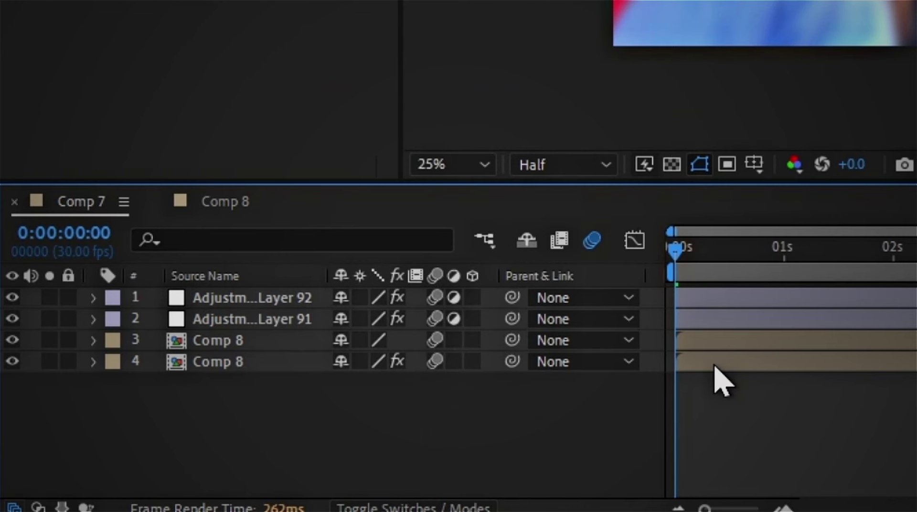
pyautogui.press('space')
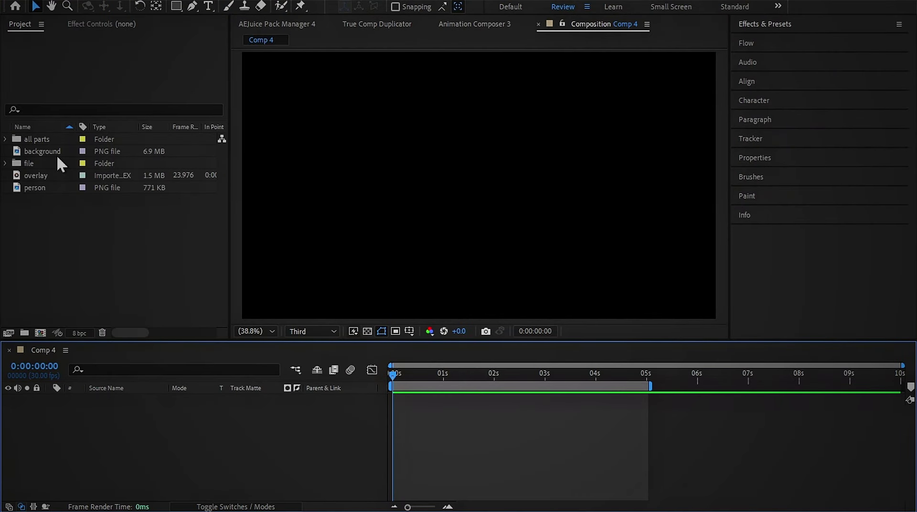
# Step: Place the background image into Comp 4 and apply Bezier Warp to it
pyautogui.moveTo(56, 154)
pyautogui.mouseDown()
pyautogui.moveTo(449, 226)
pyautogui.moveTo(480, 184)
pyautogui.mouseUp()
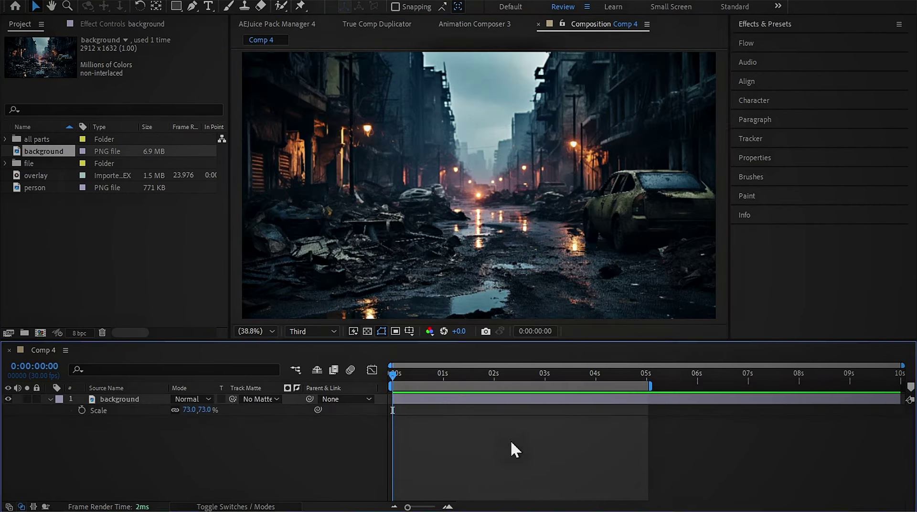
pyautogui.click(765, 24)
pyautogui.write('bezi')
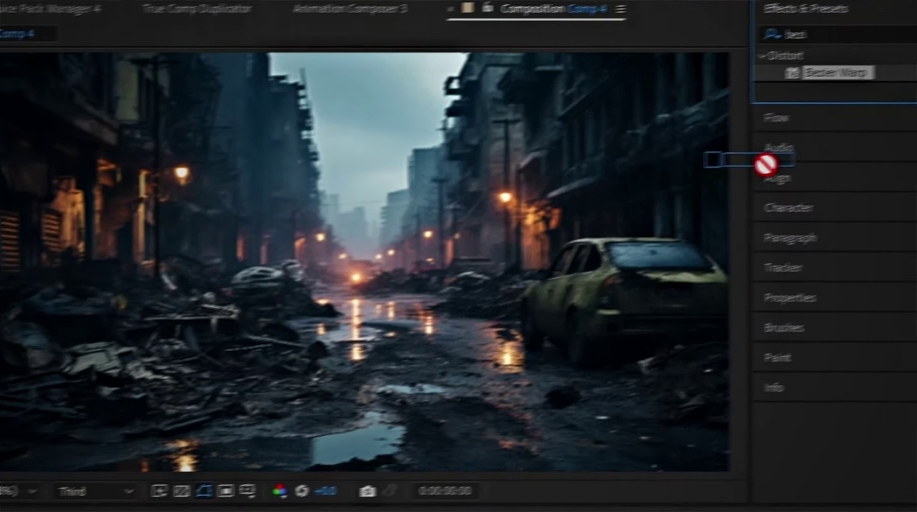
pyautogui.moveTo(728, 105); pyautogui.dragTo(461, 263)
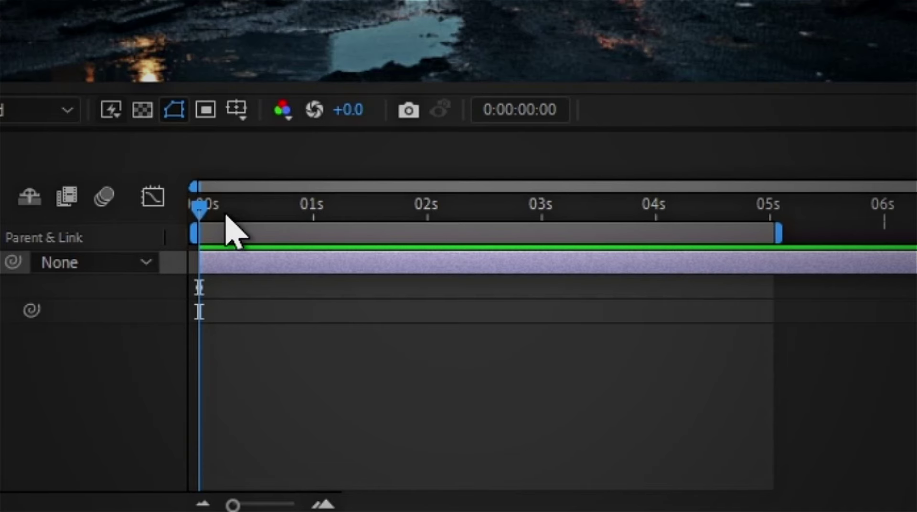
# Step: At 5 seconds, pull the four Bezier Warp corners outward to stretch the background
pyautogui.moveTo(226, 216); pyautogui.dragTo(768, 254)
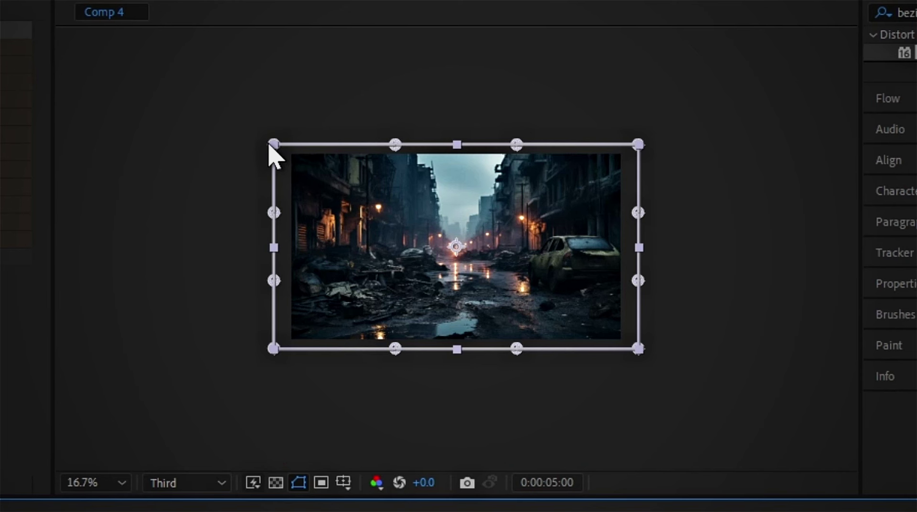
pyautogui.moveTo(270, 145); pyautogui.dragTo(160, 52)
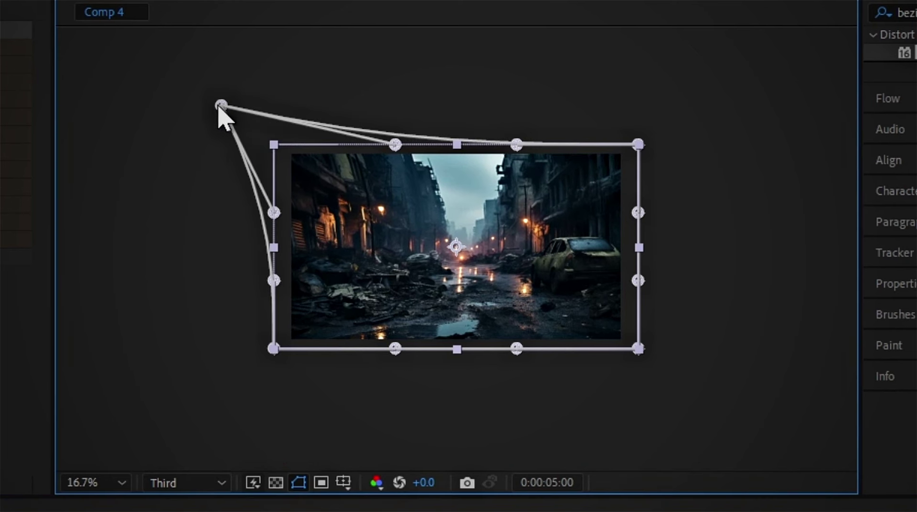
pyautogui.moveTo(639, 145); pyautogui.dragTo(766, 56)
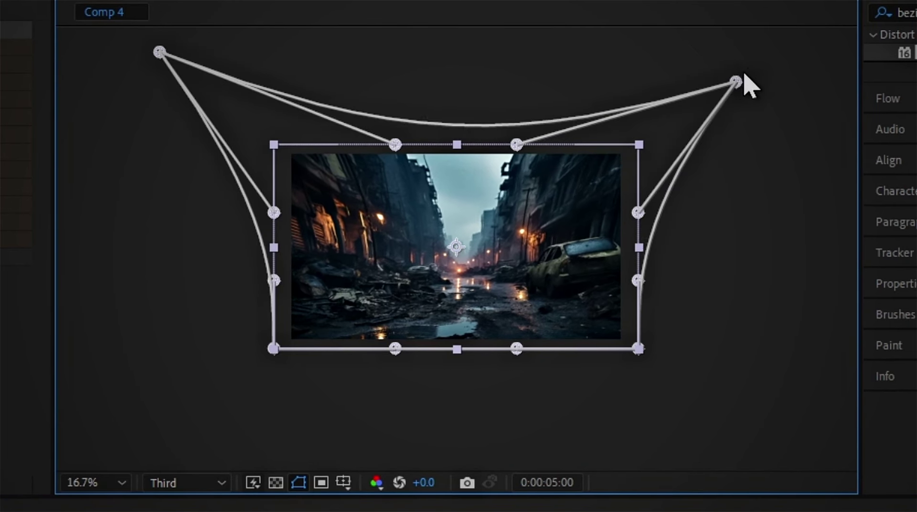
pyautogui.moveTo(638, 348); pyautogui.dragTo(729, 450)
pyautogui.moveTo(274, 349); pyautogui.dragTo(144, 440)
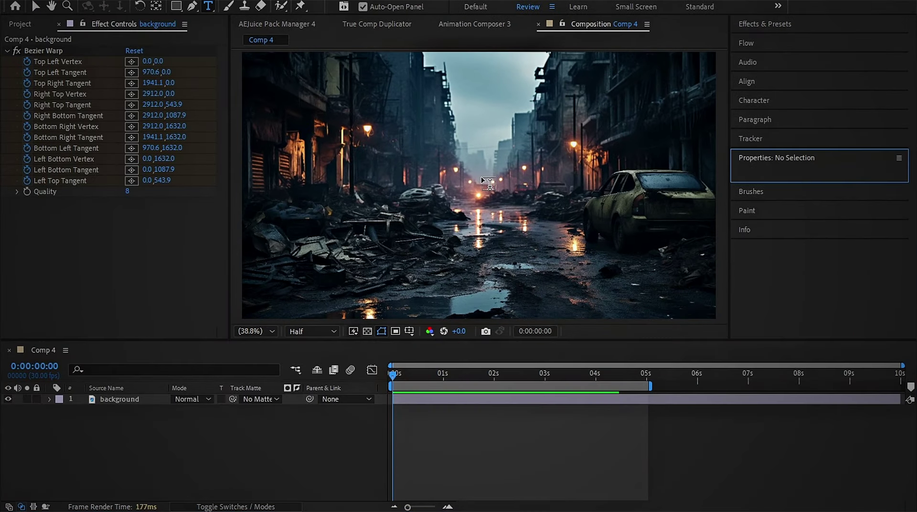
# Step: Type the ANIMATION title, centre it horizontally and vertically, and enlarge it to about double size
pyautogui.write('anima')
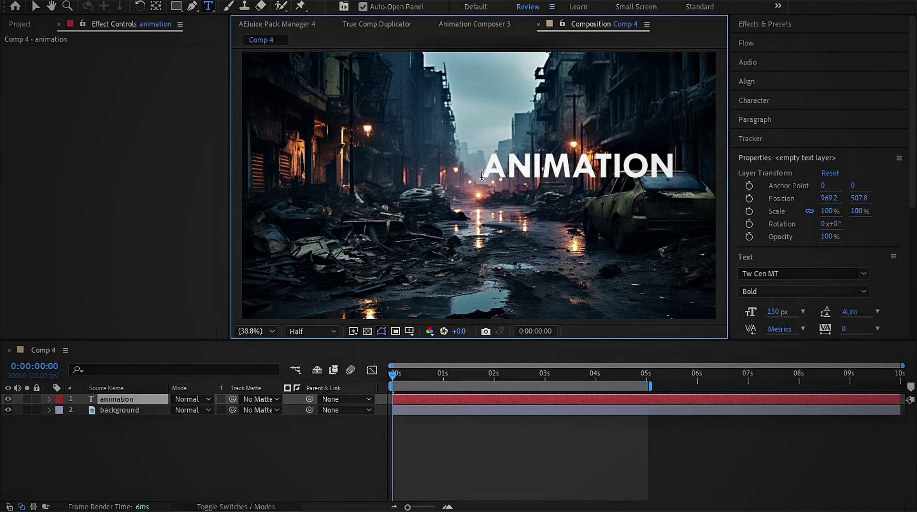
pyautogui.write('v')
pyautogui.click(747, 81)
pyautogui.click(765, 113)
pyautogui.click(830, 113)
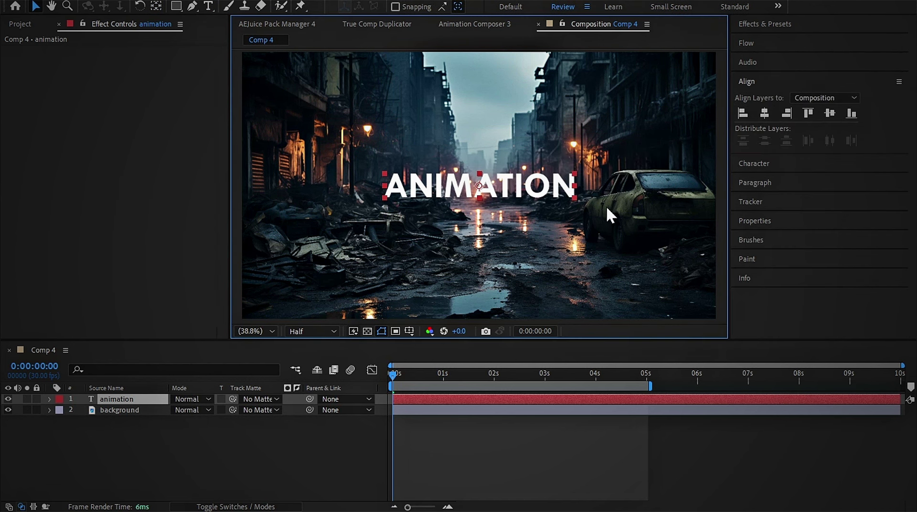
pyautogui.moveTo(606, 205); pyautogui.dragTo(678, 254)
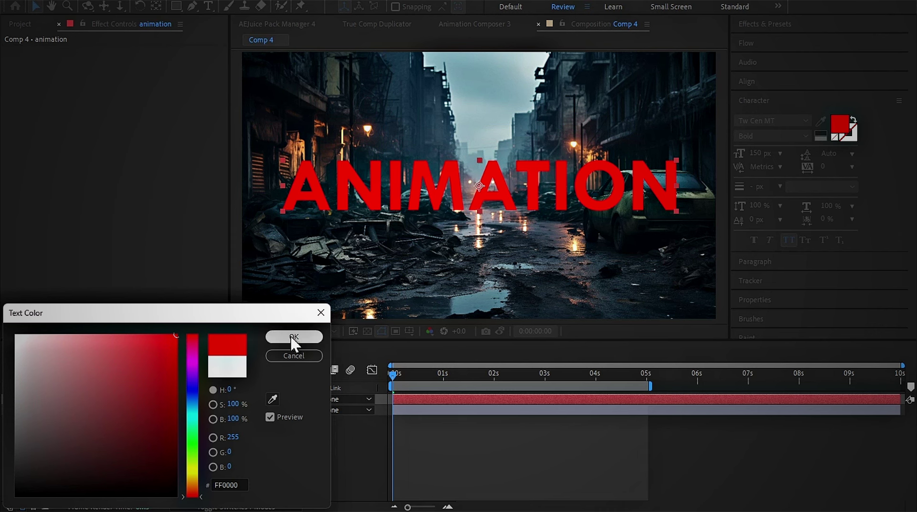
# Step: Make the title red and pre-compose the text layer into animation Comp 2
pyautogui.click(293, 337)
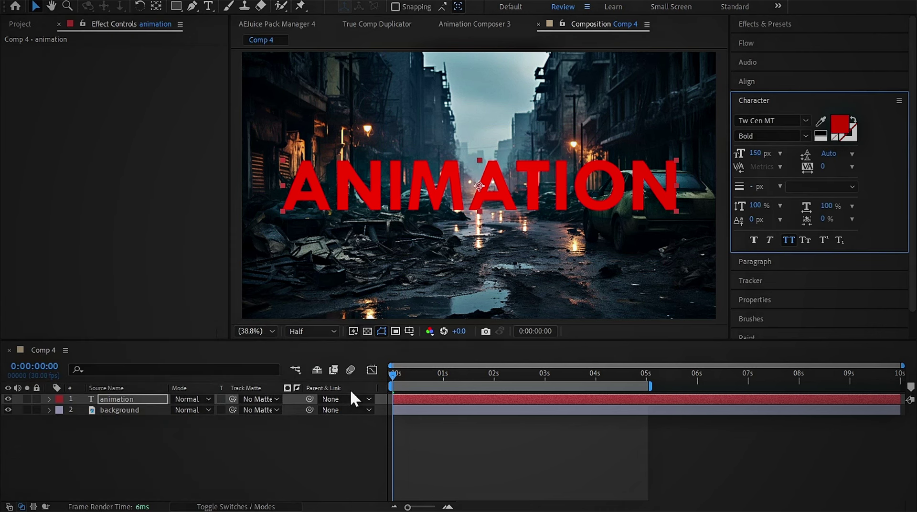
pyautogui.click(451, 458)
pyautogui.click(478, 400)
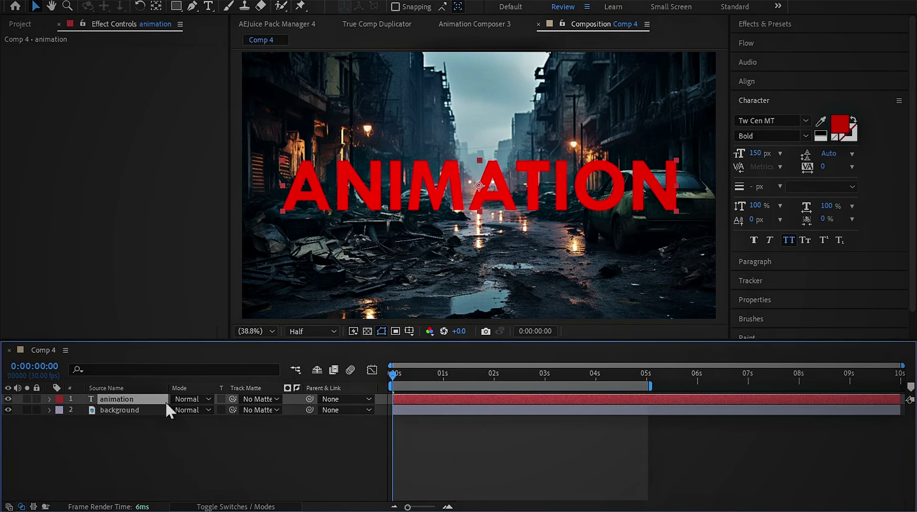
pyautogui.hotkey('ctrl', 'shift', 'c')
pyautogui.click(506, 329)
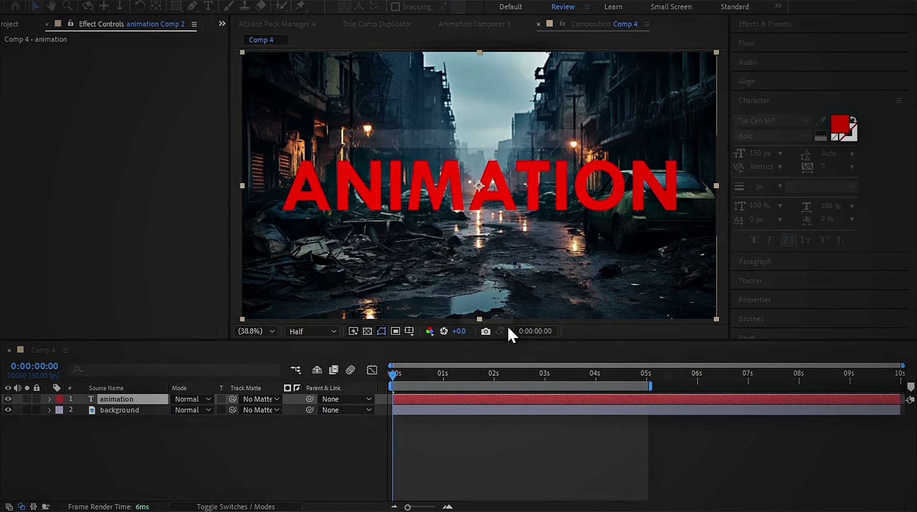
# Step: Apply CC Scale Wipe, rotate its direction, and keyframe Stretch to 10 at 5 seconds
pyautogui.click(765, 24)
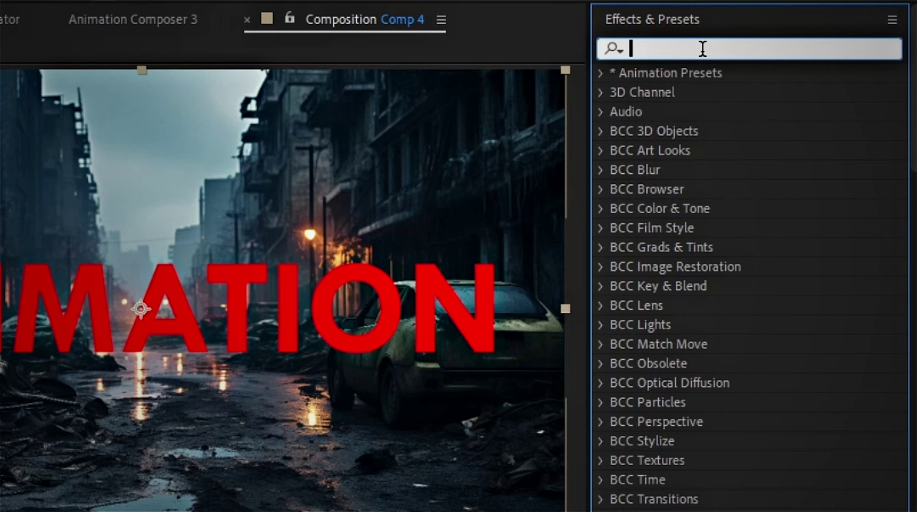
pyautogui.write('cc sca')
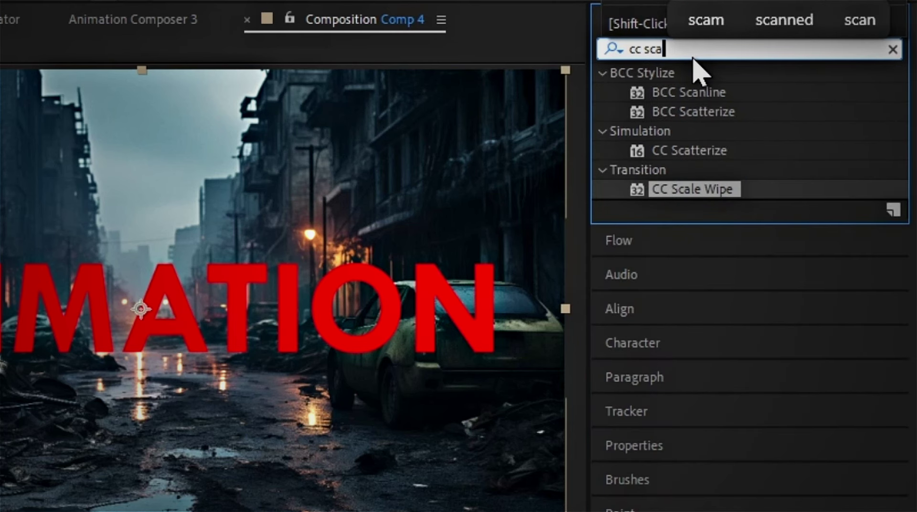
pyautogui.moveTo(692, 189); pyautogui.dragTo(529, 250)
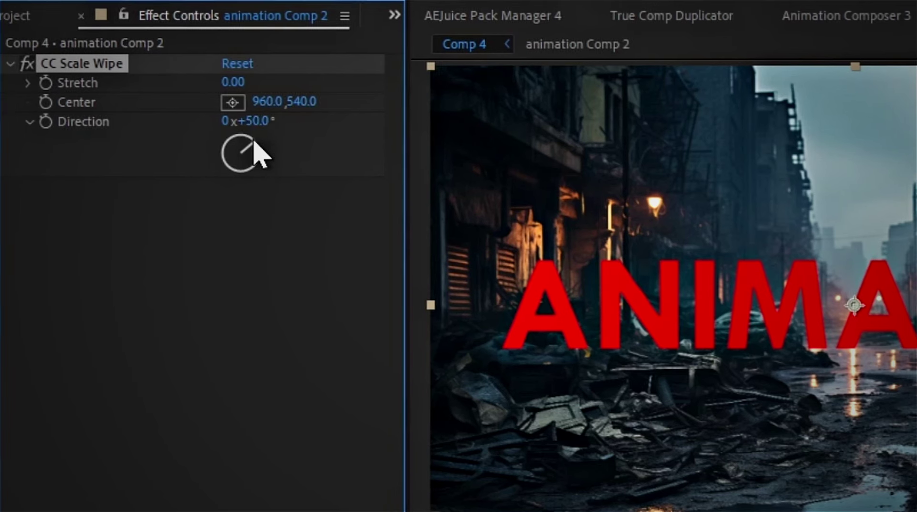
pyautogui.moveTo(252, 140); pyautogui.dragTo(256, 178)
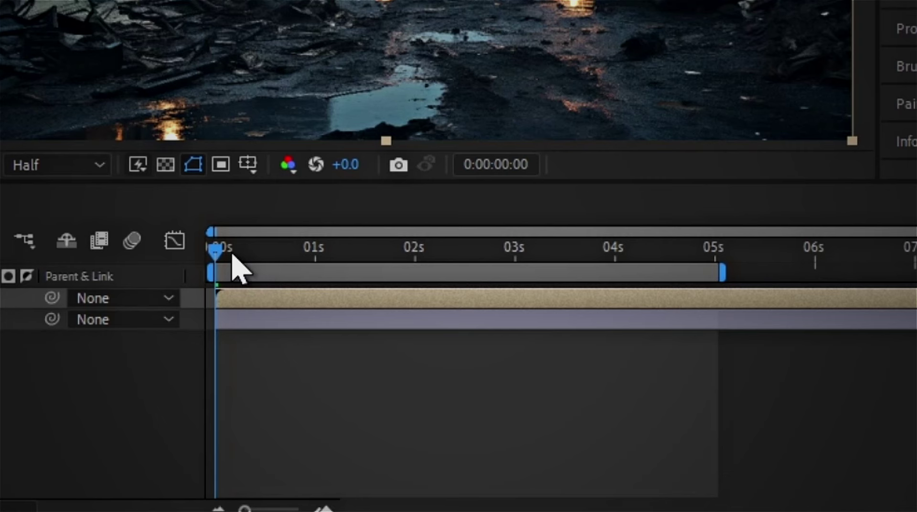
pyautogui.moveTo(231, 251); pyautogui.dragTo(714, 315)
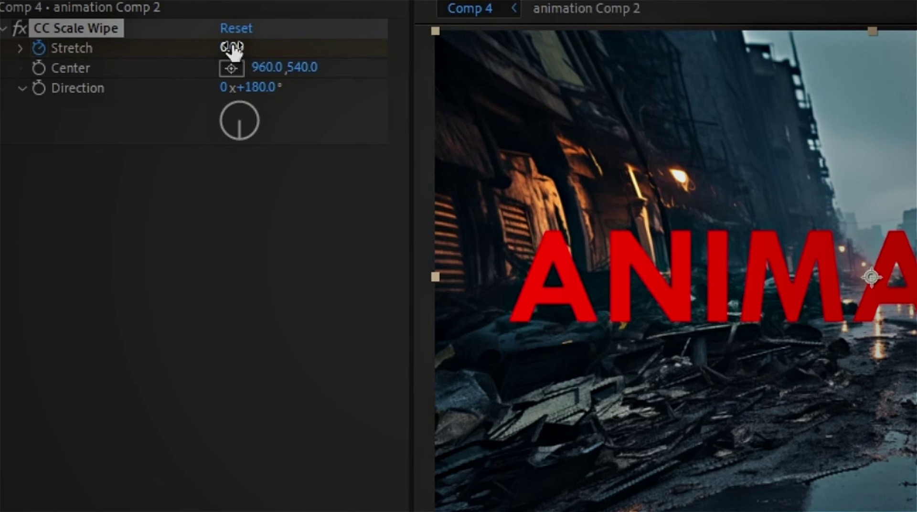
pyautogui.moveTo(231, 48); pyautogui.dragTo(299, 53)
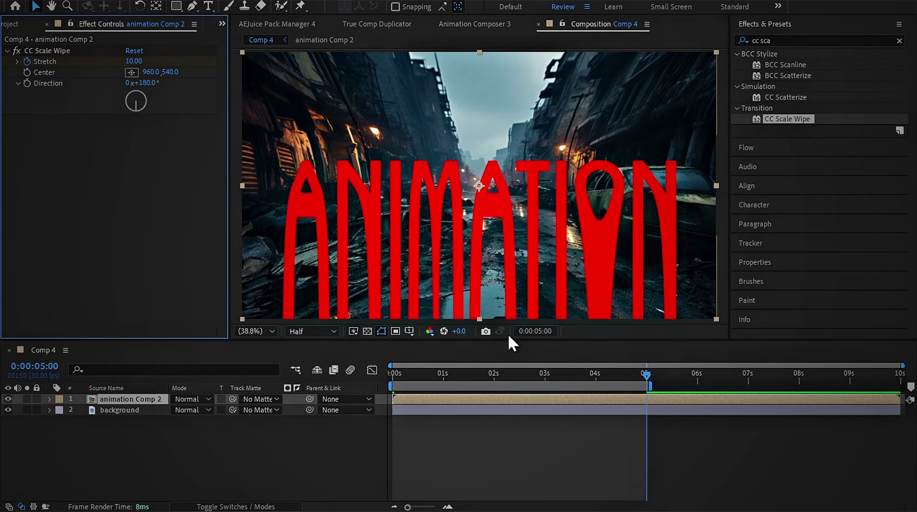
pyautogui.moveTo(646, 375); pyautogui.dragTo(385, 408)
# Step: Apply Glow to the red title with radius 100 and intensity 0.7, then open Solid Settings
pyautogui.click(899, 41)
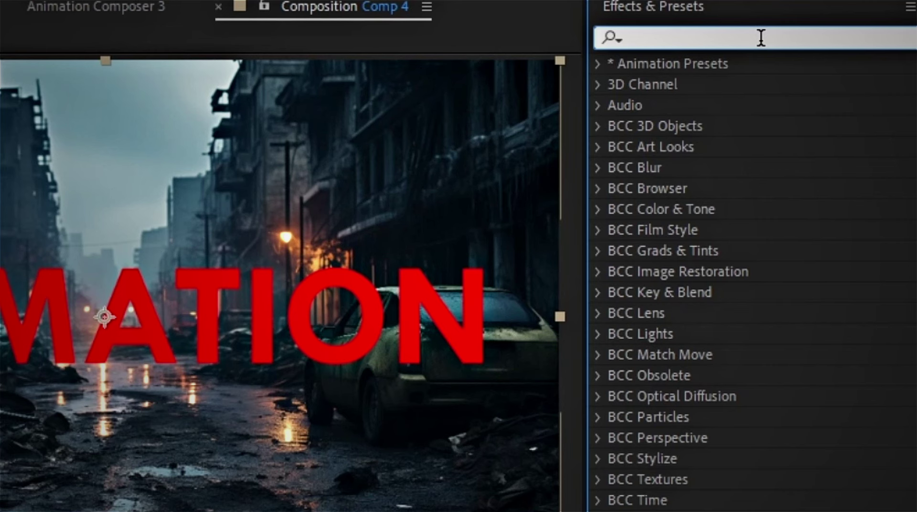
pyautogui.write('glow')
pyautogui.moveTo(690, 481); pyautogui.dragTo(134, 356)
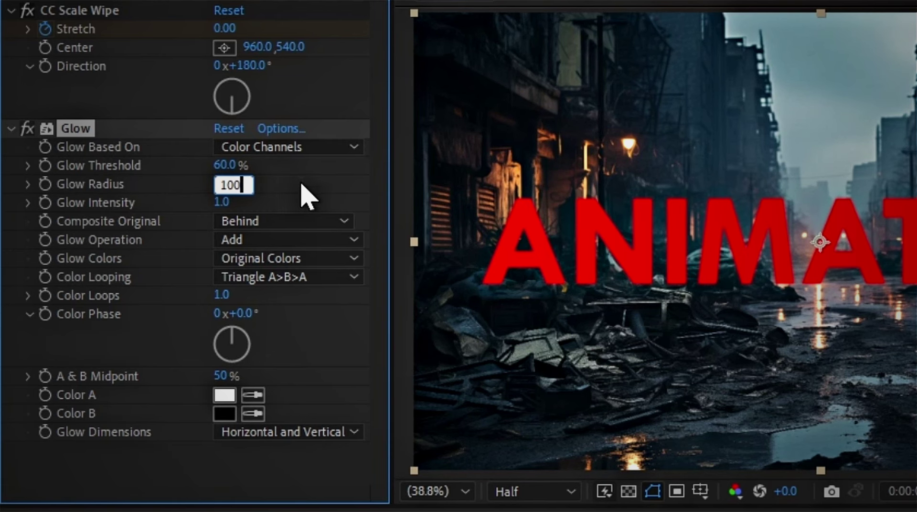
pyautogui.press('Tab')
pyautogui.write('0')
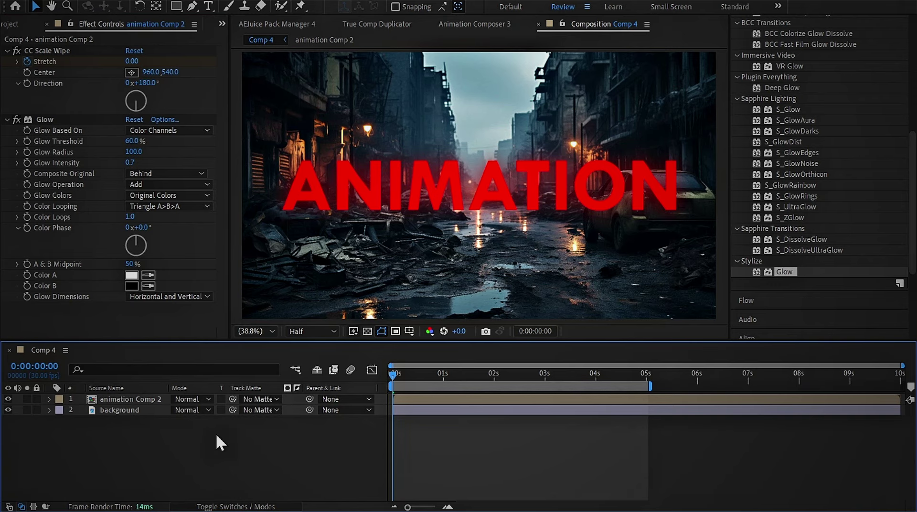
pyautogui.rightClick(215, 432)
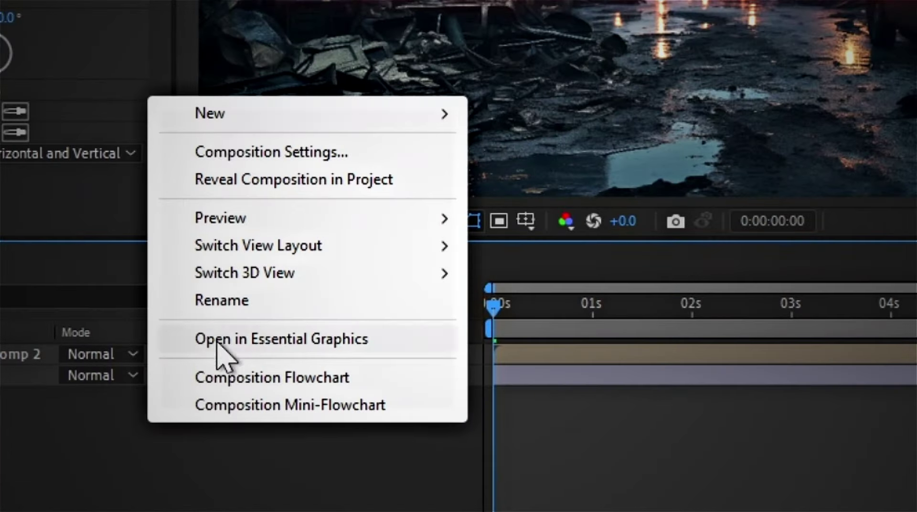
# Step: Add a black solid, Black Solid 2, as the top layer of Comp 4
pyautogui.moveTo(256, 279)
pyautogui.click(547, 192)
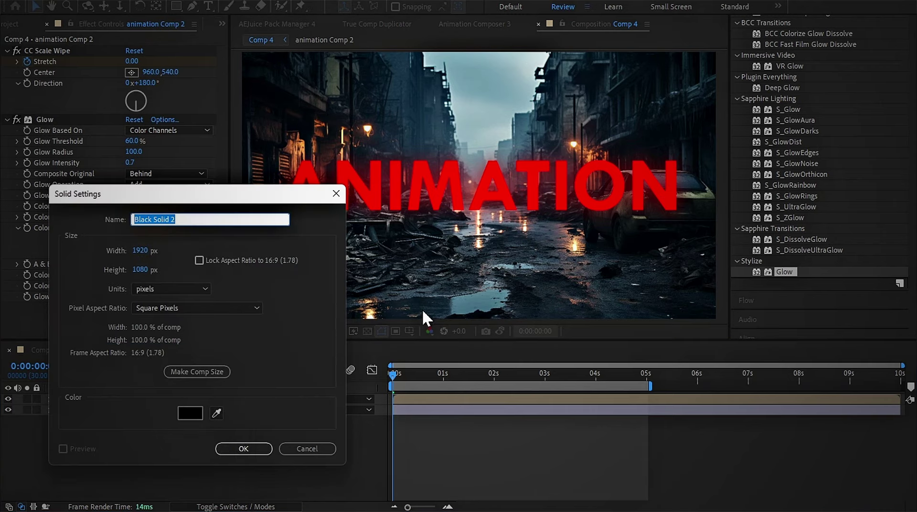
pyautogui.click(242, 449)
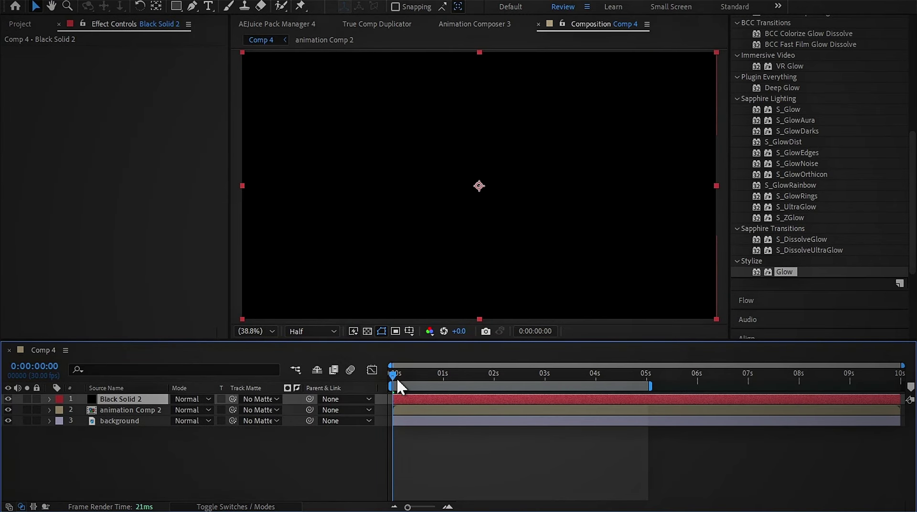
pyautogui.moveTo(901, 368); pyautogui.dragTo(401, 366)
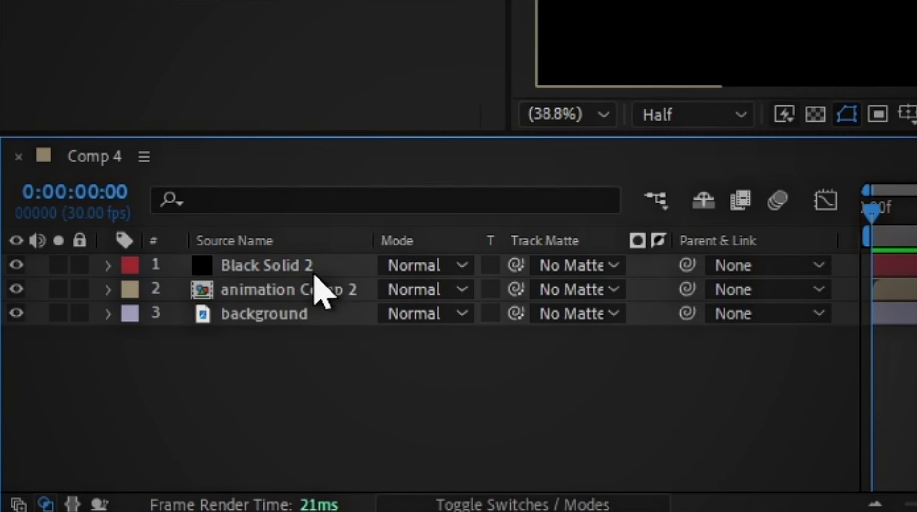
pyautogui.click(313, 269)
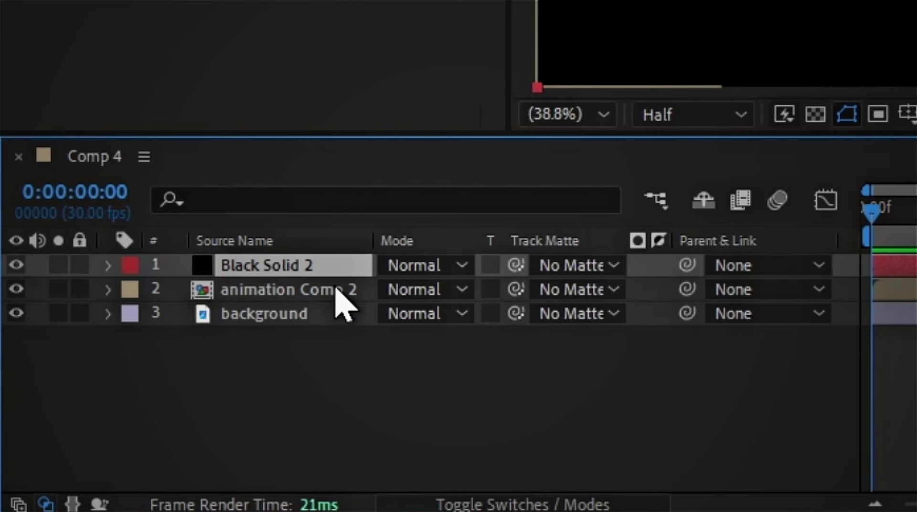
# Step: Keyframe the solid's Opacity at the first frame and at 0% at 10 frames
pyautogui.press('t')
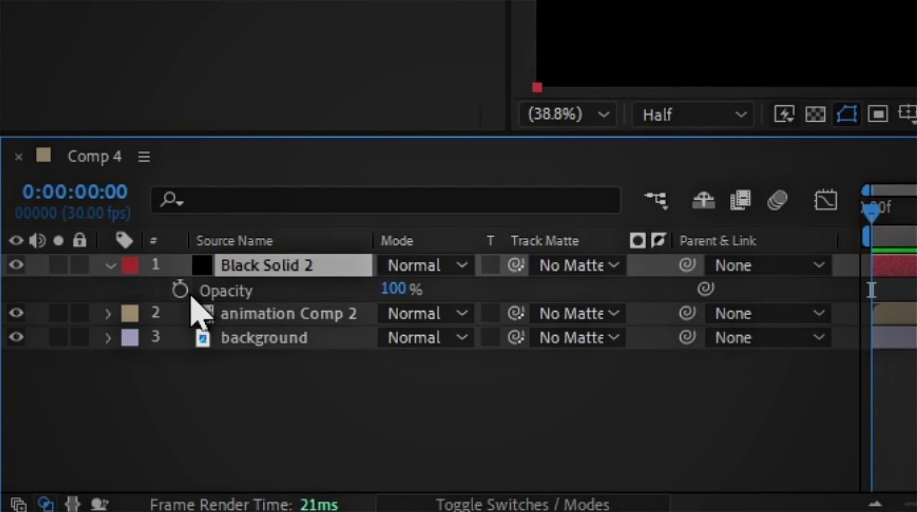
pyautogui.click(181, 290)
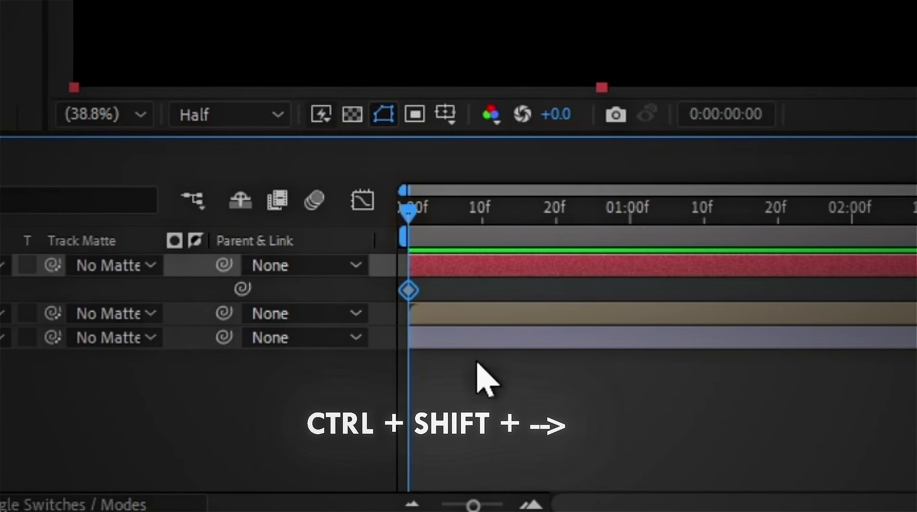
pyautogui.hotkey('ctrl', 'shift', 'Right')
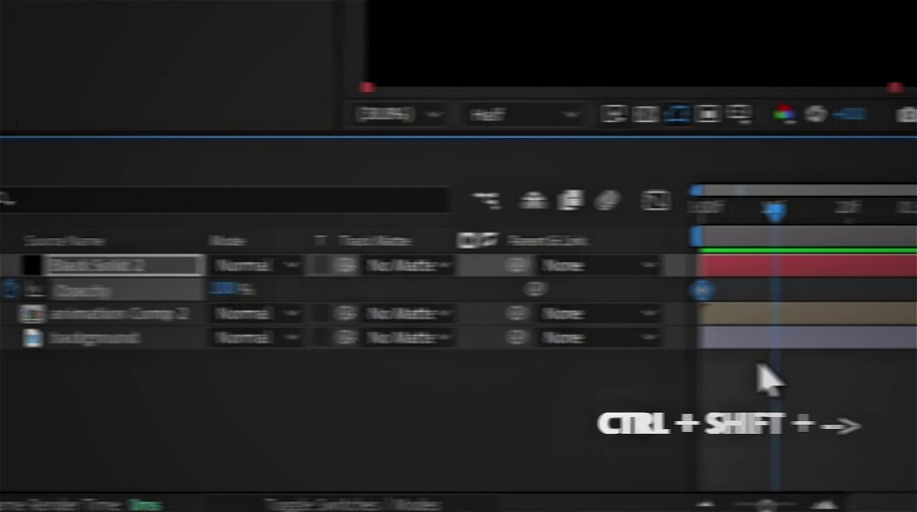
pyautogui.moveTo(330, 289); pyautogui.dragTo(143, 318)
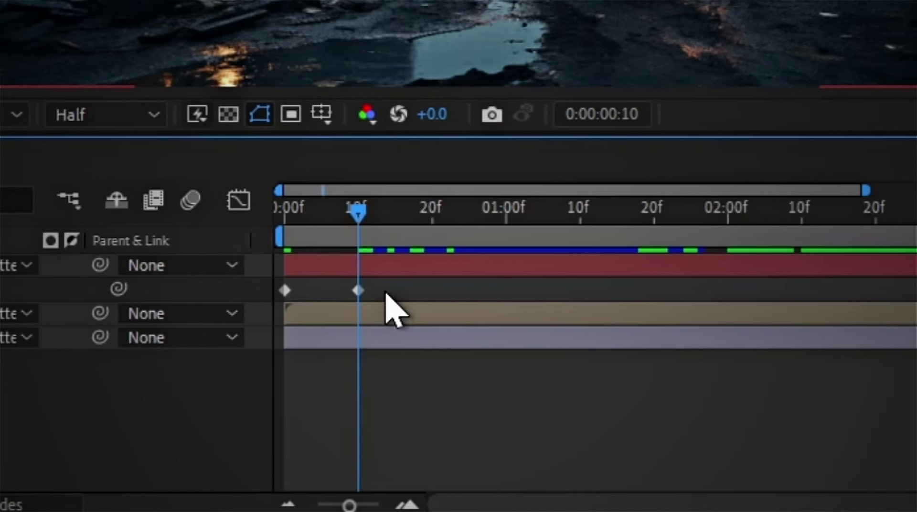
pyautogui.moveTo(385, 283); pyautogui.dragTo(212, 299)
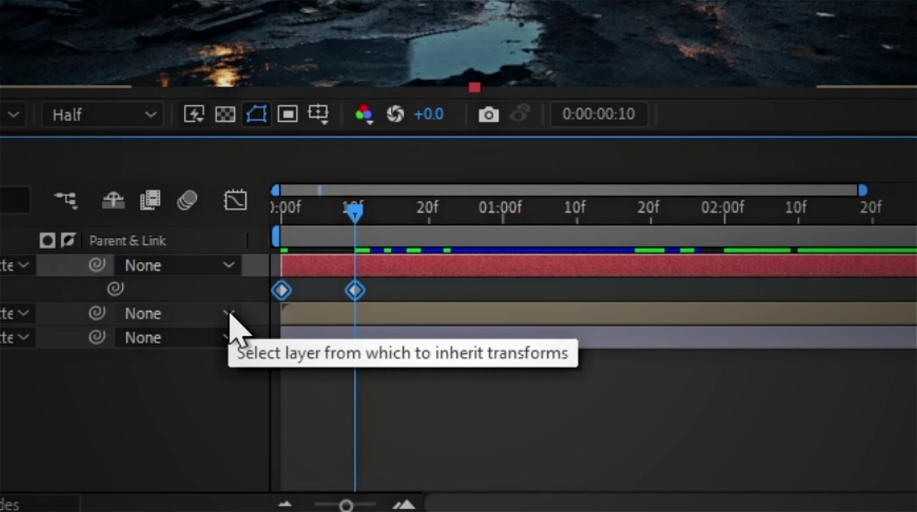
# Step: Paste the Opacity keyframe pair again at 20f, 01:10 and 02:00
pyautogui.hotkey('shift', 'pagedown')
pyautogui.hotkey('ctrl', 'v')
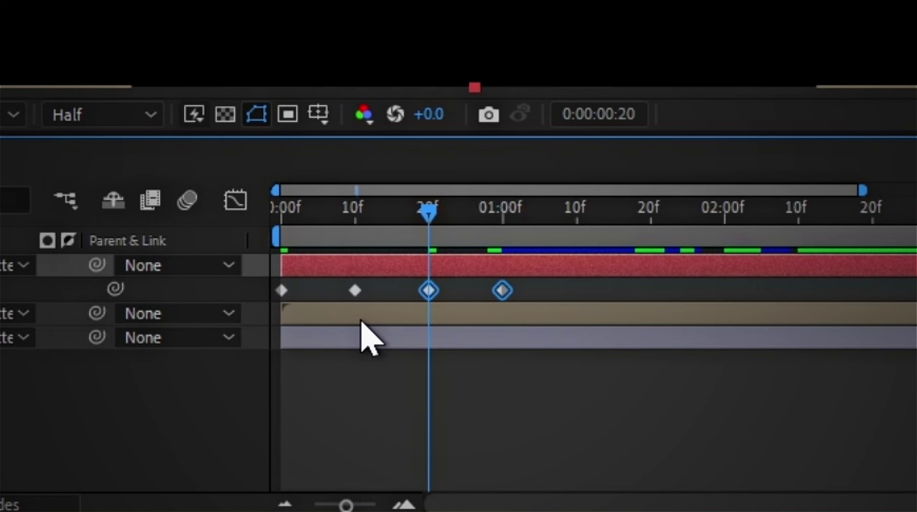
pyautogui.hotkey('shift', 'pagedown')
pyautogui.hotkey('ctrl', 'v')
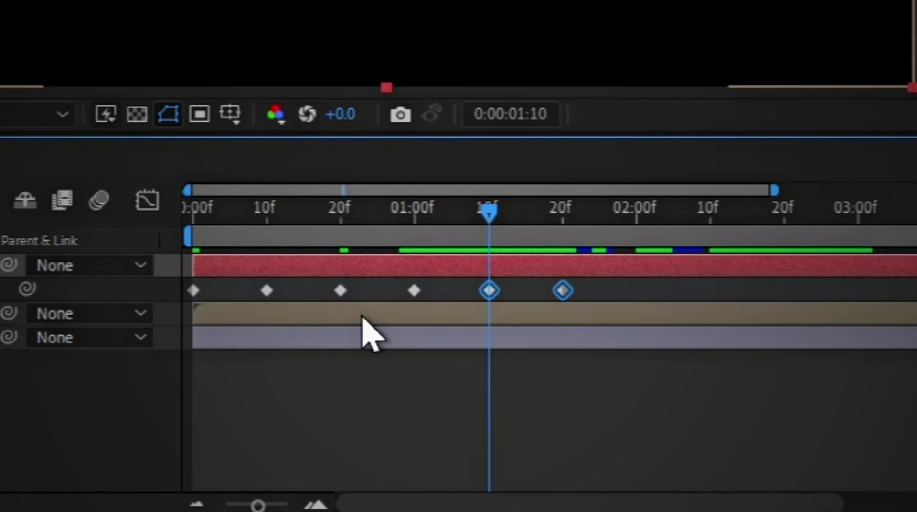
pyautogui.hotkey('shift', 'pagedown')
pyautogui.hotkey('shift', 'pagedown')
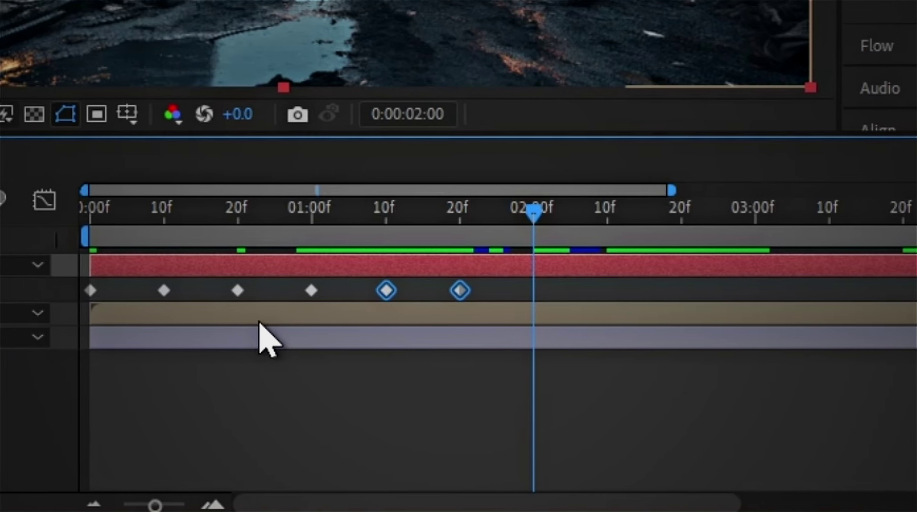
pyautogui.hotkey('ctrl', 'v')
pyautogui.click(592, 220)
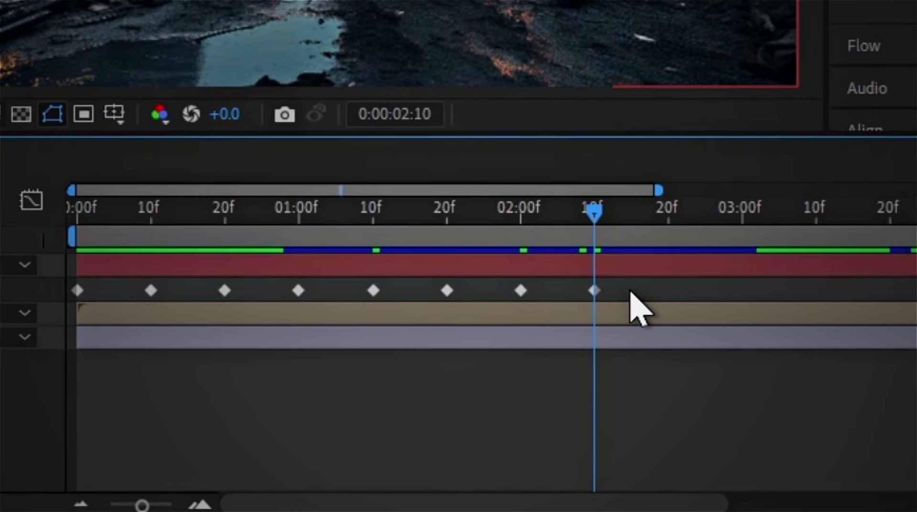
# Step: Squeeze the flicker keyframes closer together and paste another copy at 02:05
pyautogui.moveTo(629, 290)
pyautogui.mouseDown()
pyautogui.moveTo(132, 319)
pyautogui.moveTo(54, 350)
pyautogui.mouseUp()
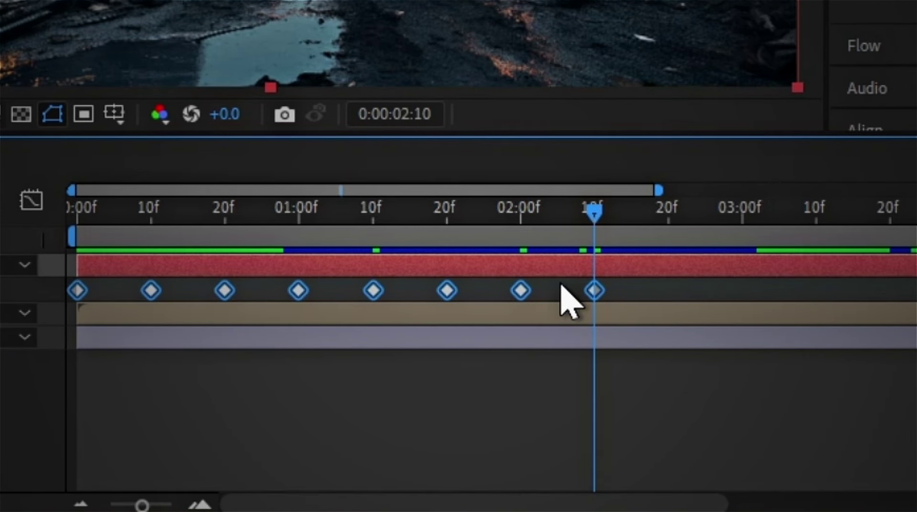
pyautogui.moveTo(594, 291); pyautogui.dragTo(506, 351)
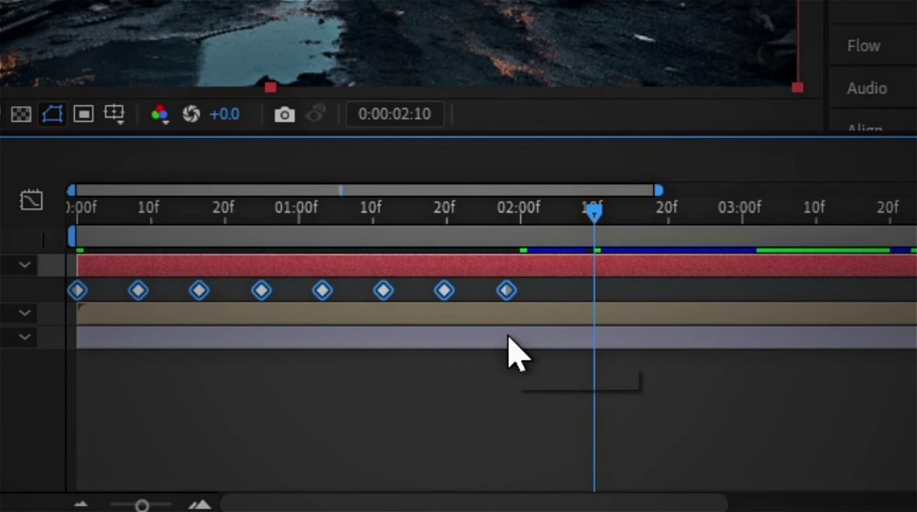
pyautogui.press('j')
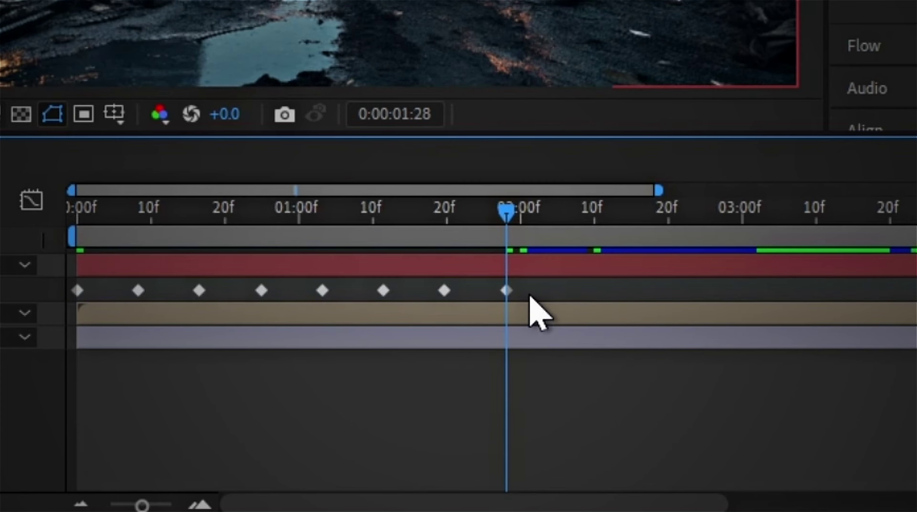
pyautogui.click(301, 211)
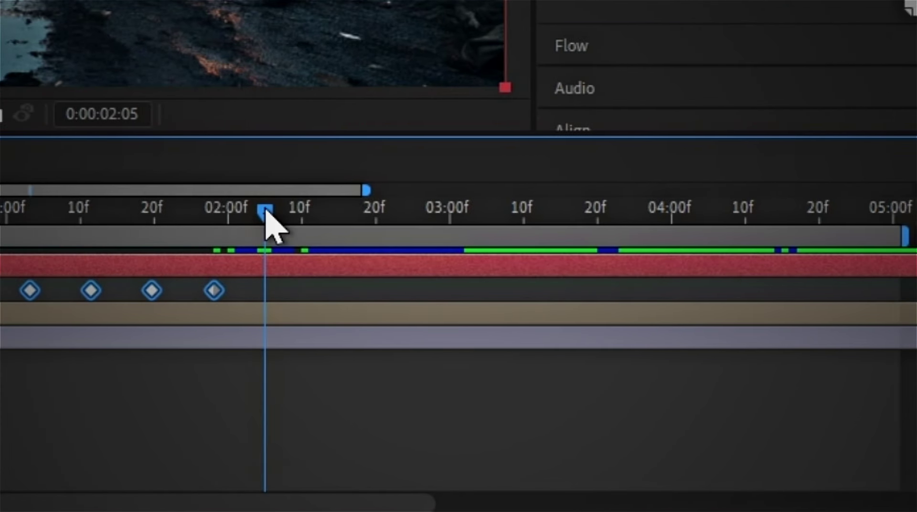
pyautogui.hotkey('ctrl', 'v')
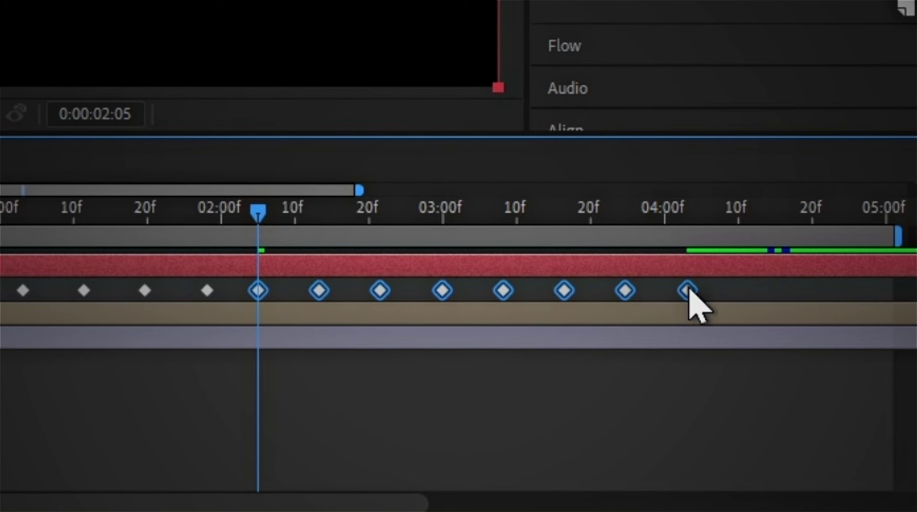
pyautogui.moveTo(688, 290); pyautogui.dragTo(537, 373)
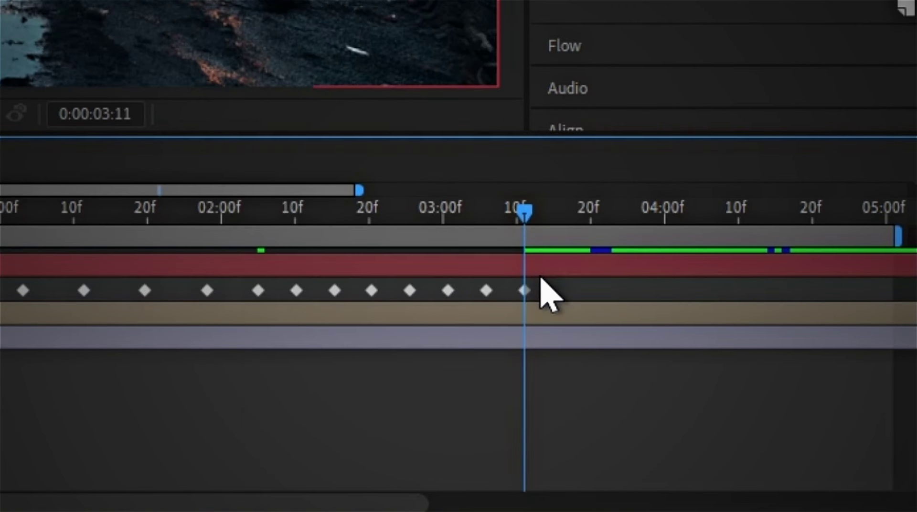
pyautogui.moveTo(567, 284); pyautogui.dragTo(248, 316)
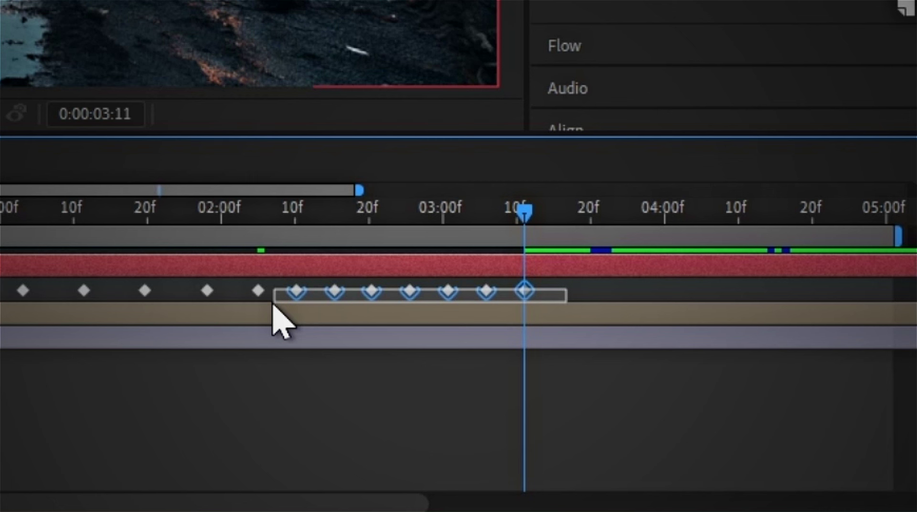
# Step: Paste progressively tighter keyframe copies from 03:15 so the flicker ends near 05:00
pyautogui.click(554, 218)
pyautogui.hotkey('ctrl', 'c')
pyautogui.hotkey('ctrl', 'v')
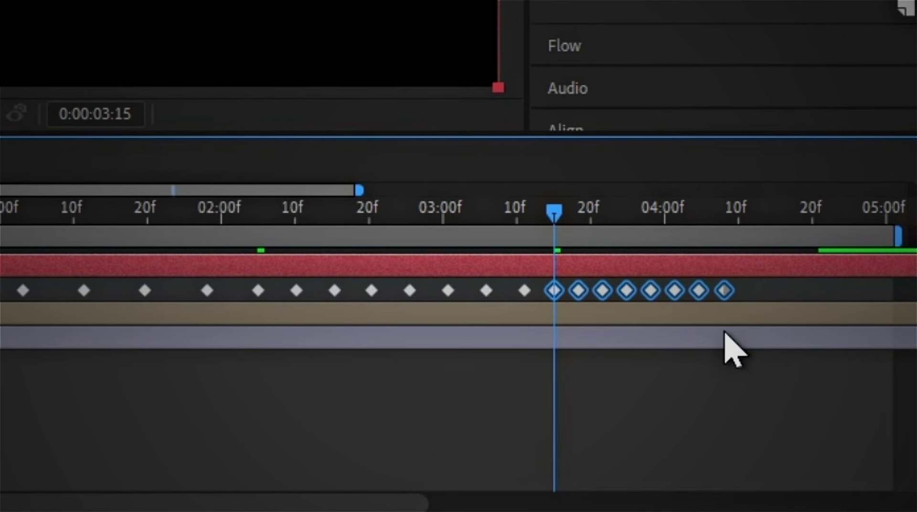
pyautogui.moveTo(819, 291); pyautogui.dragTo(689, 330)
pyautogui.click(712, 217)
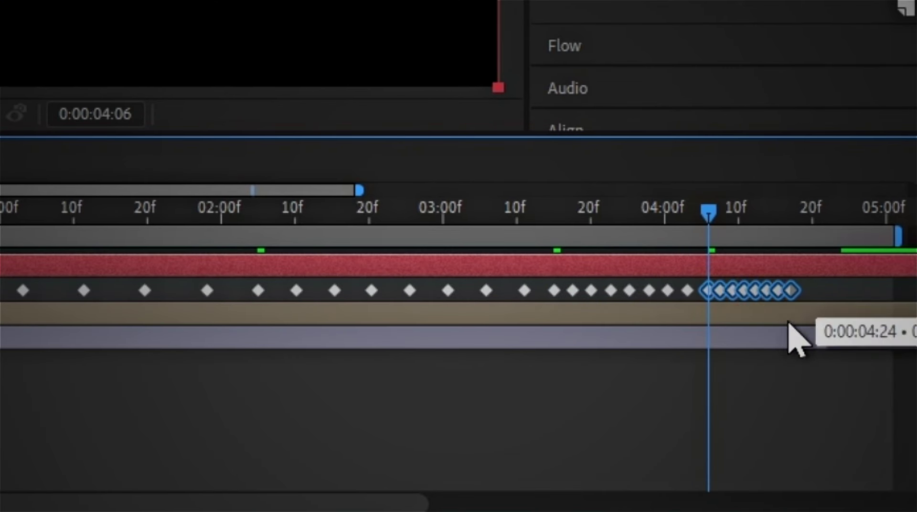
pyautogui.moveTo(485, 291); pyautogui.dragTo(451, 290)
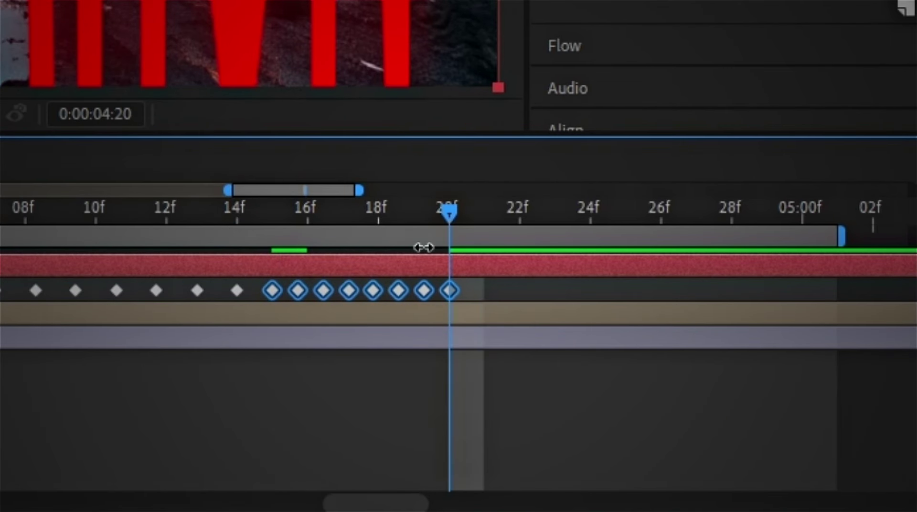
pyautogui.hotkey('ctrl', 'v')
pyautogui.moveTo(667, 291); pyautogui.dragTo(626, 290)
pyautogui.hotkey('ctrl', 'v')
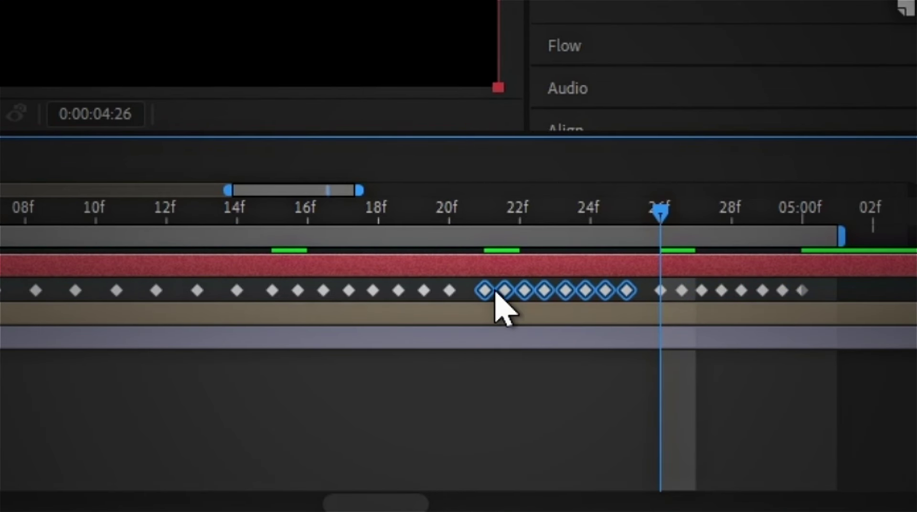
pyautogui.moveTo(698, 289); pyautogui.dragTo(661, 292)
pyautogui.press('space')
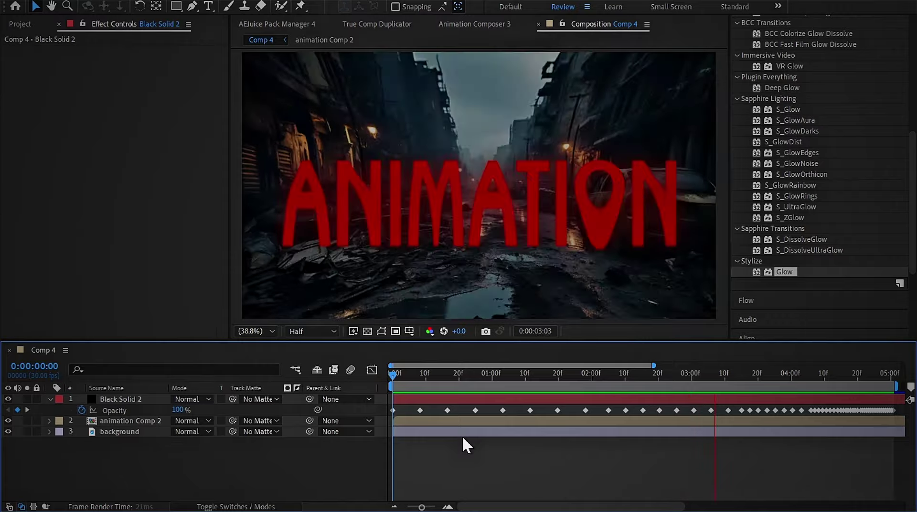
# Step: Convert all Opacity keyframes to hold keyframes and preview the flicker
pyautogui.moveTo(390, 416); pyautogui.dragTo(871, 412)
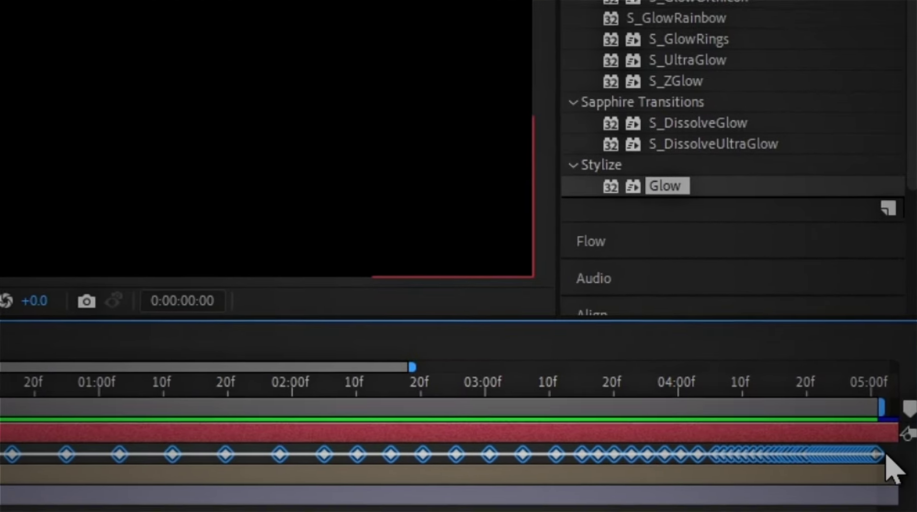
pyautogui.rightClick(867, 473)
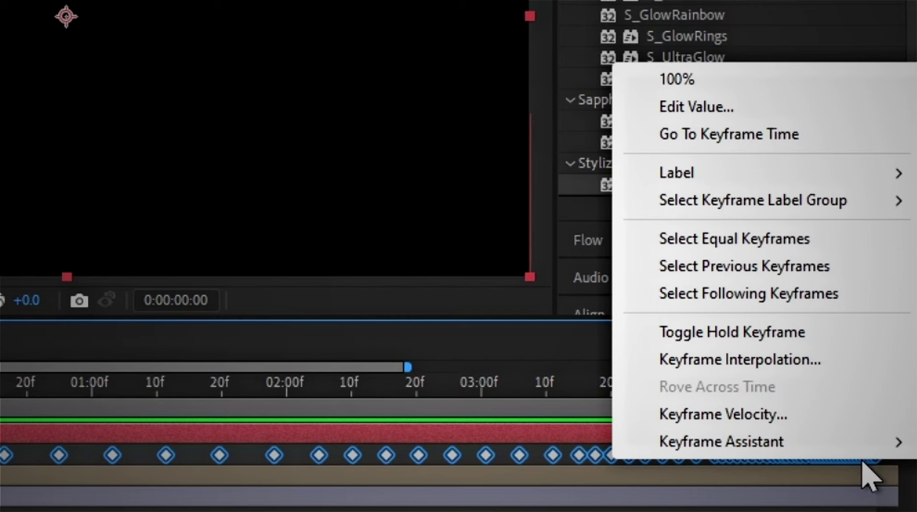
pyautogui.click(710, 337)
pyautogui.press('space')
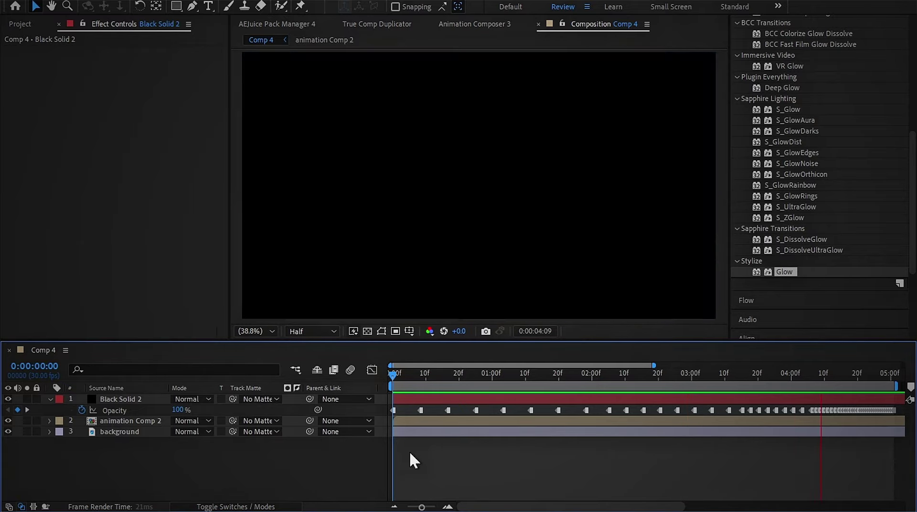
pyautogui.press('space')
pyautogui.press(';')
# Step: Place the person image in Comp 4 and keyframe its Scale from 115.5% at 0s to 98.4% at 5s
pyautogui.click(20, 23)
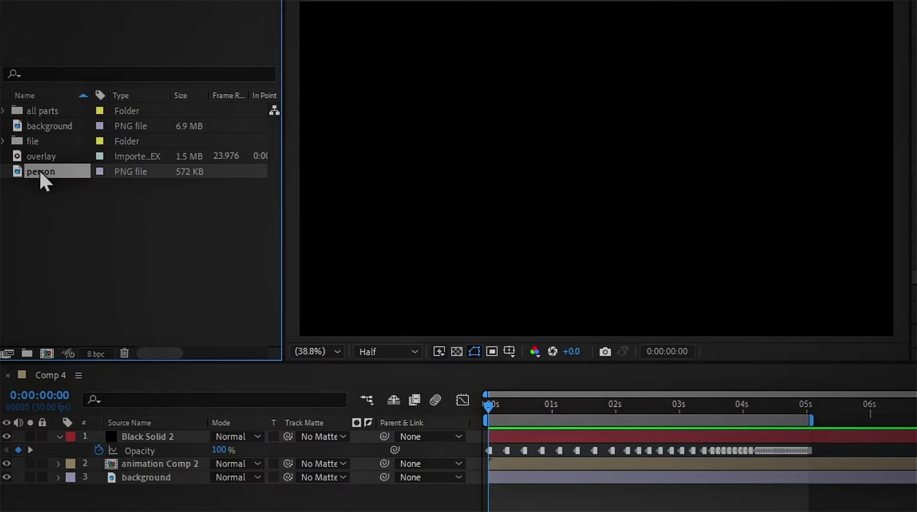
pyautogui.moveTo(38, 192); pyautogui.dragTo(483, 191)
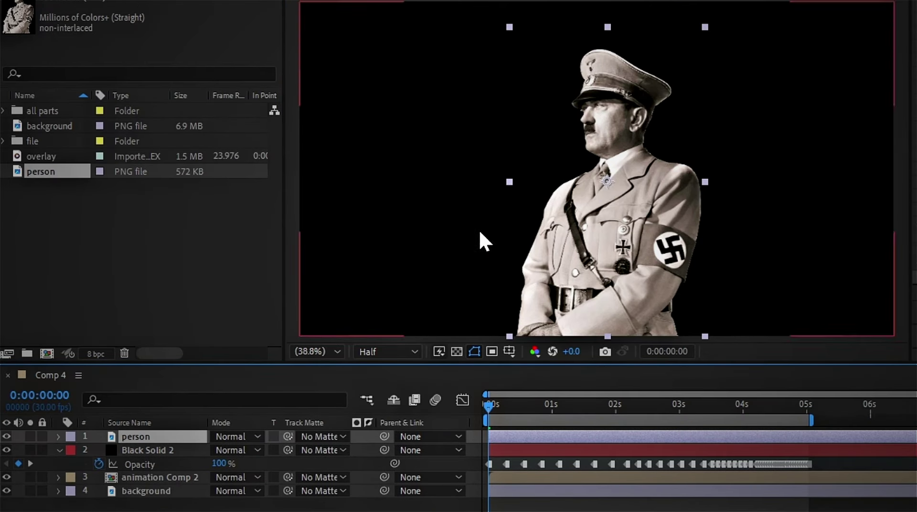
pyautogui.click(145, 436)
pyautogui.press('s')
pyautogui.moveTo(700, 210); pyautogui.dragTo(722, 210)
pyautogui.click(98, 451)
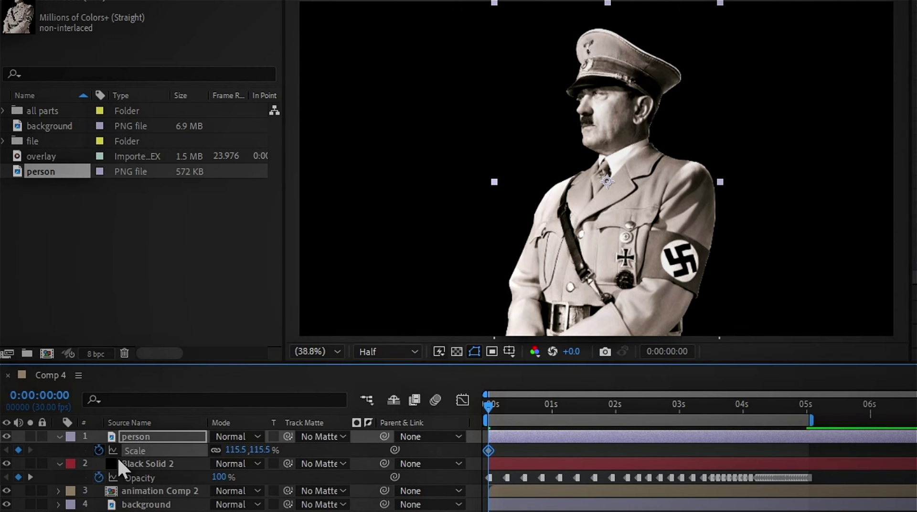
pyautogui.moveTo(609, 451); pyautogui.dragTo(810, 430)
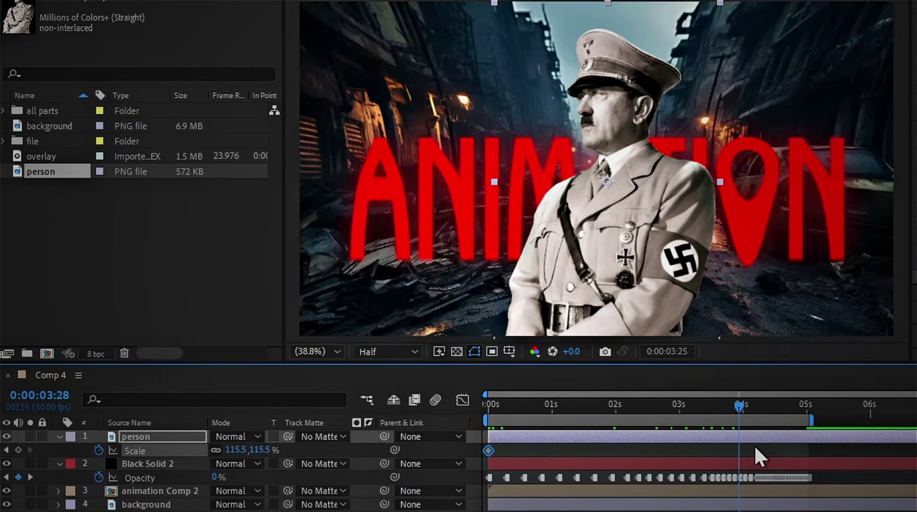
pyautogui.moveTo(720, 182)
pyautogui.mouseDown()
pyautogui.moveTo(698, 205)
pyautogui.moveTo(709, 197)
pyautogui.mouseUp()
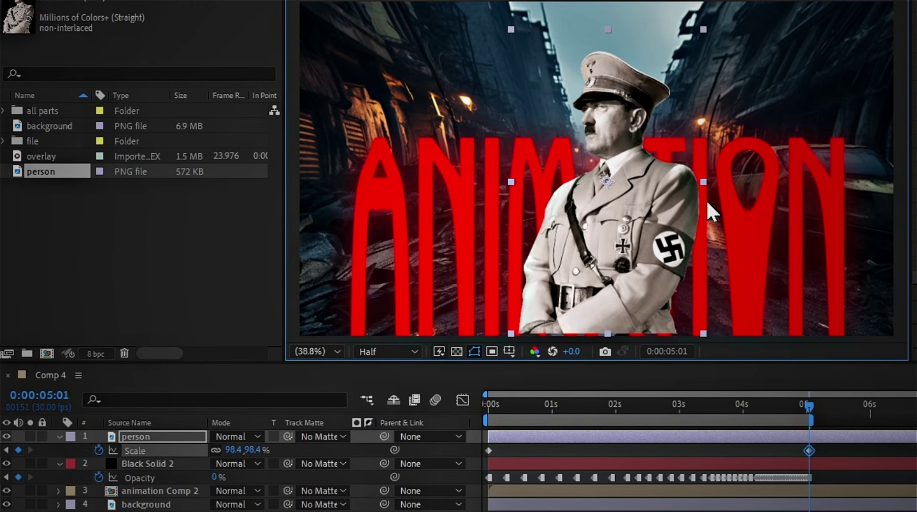
# Step: Copy the title's Glow from animation Comp 2 onto the person layer with intensity 0.3
pyautogui.moveTo(809, 406); pyautogui.dragTo(408, 488)
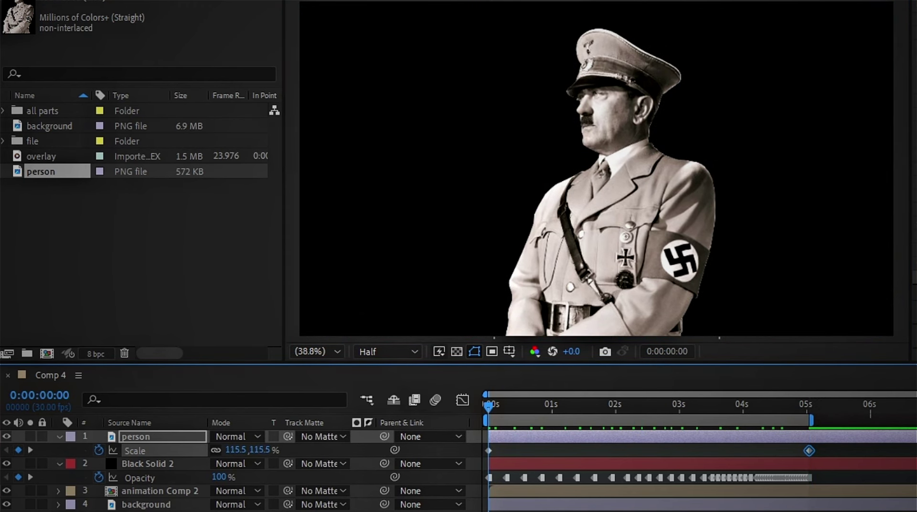
pyautogui.click(158, 490)
pyautogui.click(55, 86)
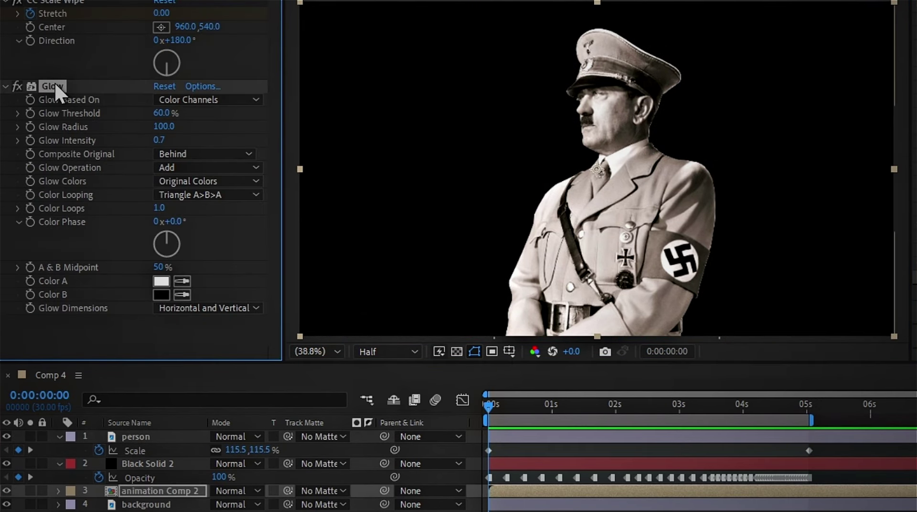
pyautogui.click(577, 434)
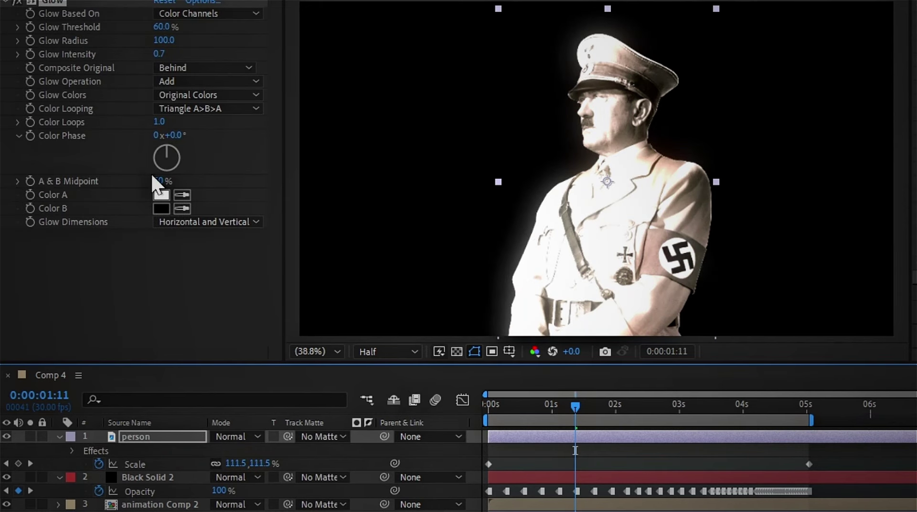
pyautogui.press('Return')
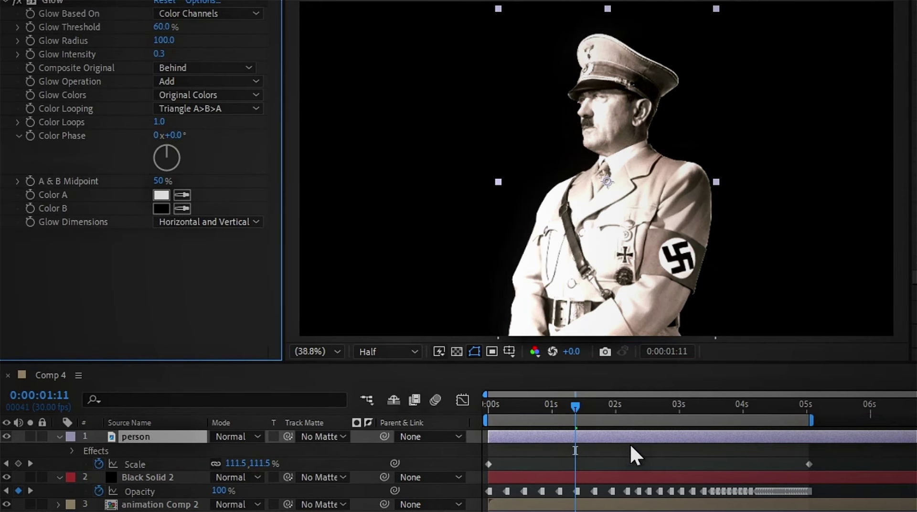
# Step: Add an adjustment layer with CC Rainfall at the top of Comp 4 and select all five layers
pyautogui.rightClick(345, 320)
pyautogui.moveTo(407, 336)
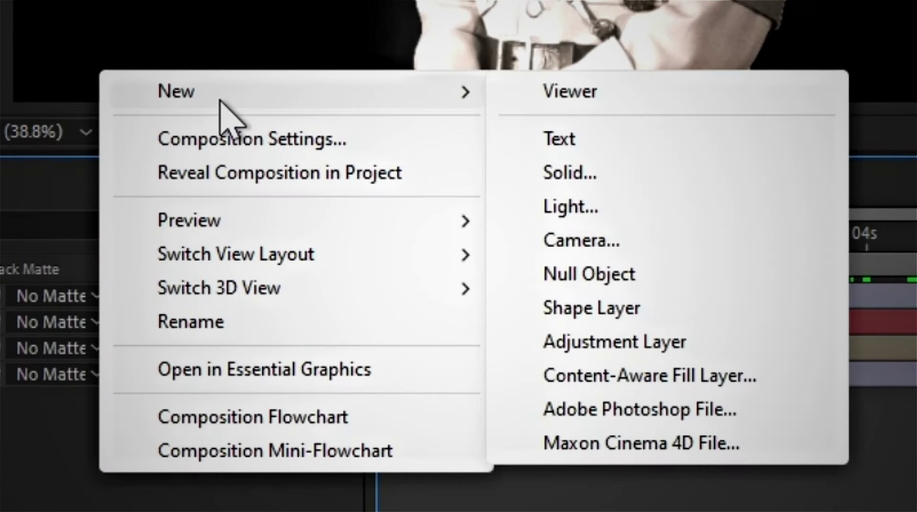
pyautogui.click(676, 340)
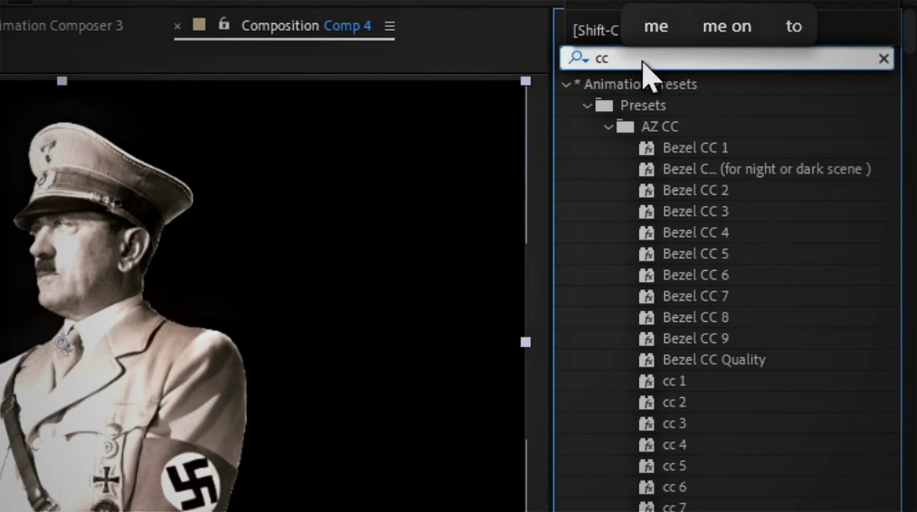
pyautogui.write('rai')
pyautogui.click(688, 149)
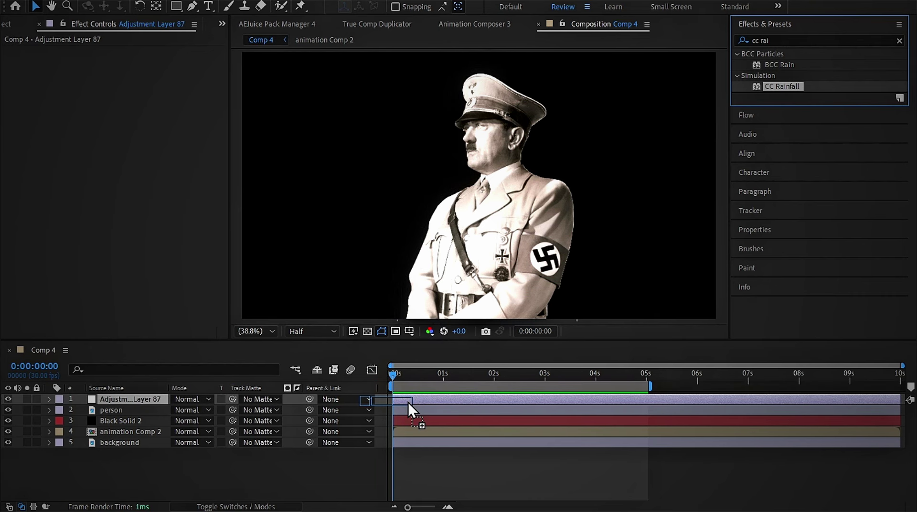
pyautogui.moveTo(782, 86); pyautogui.dragTo(408, 403)
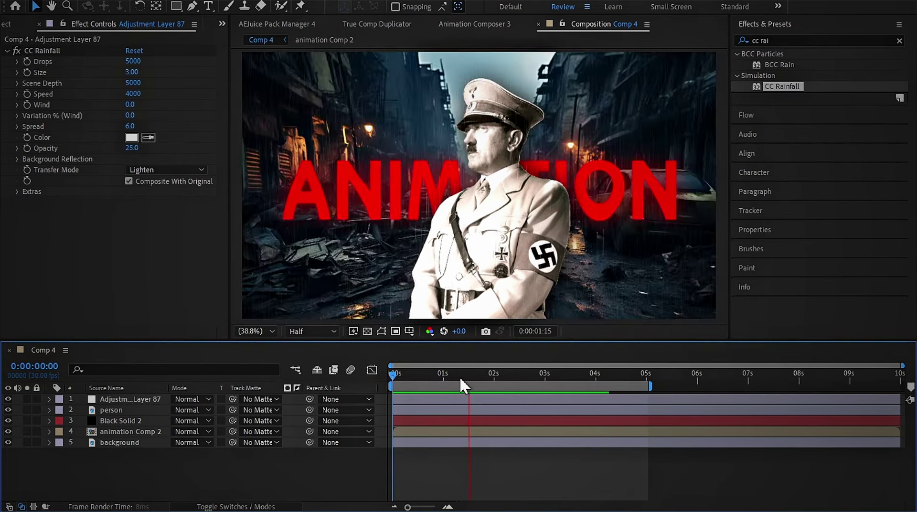
pyautogui.moveTo(97, 458); pyautogui.dragTo(148, 400)
# Step: Pre-compose the five layers into Pre-comp 9 and give it two Slider Controls
pyautogui.hotkey('ctrl', 'shift', 'c')
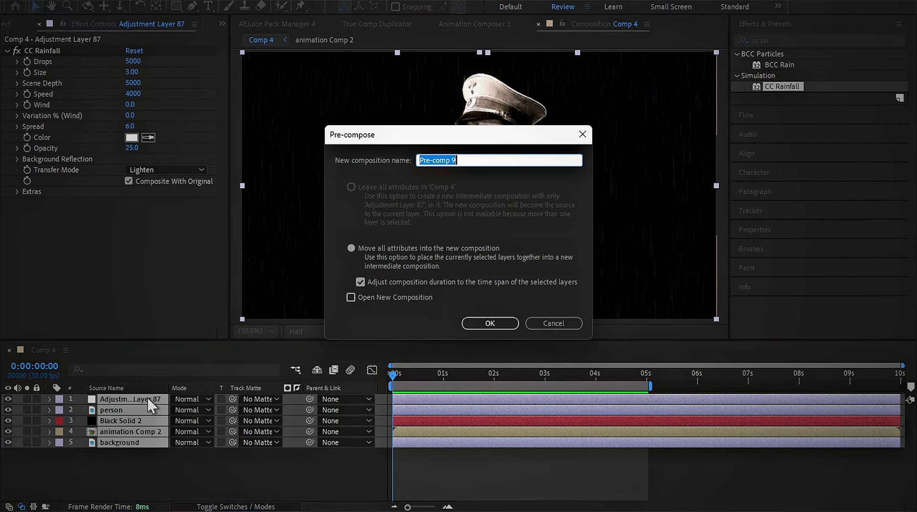
pyautogui.click(490, 323)
pyautogui.click(769, 40)
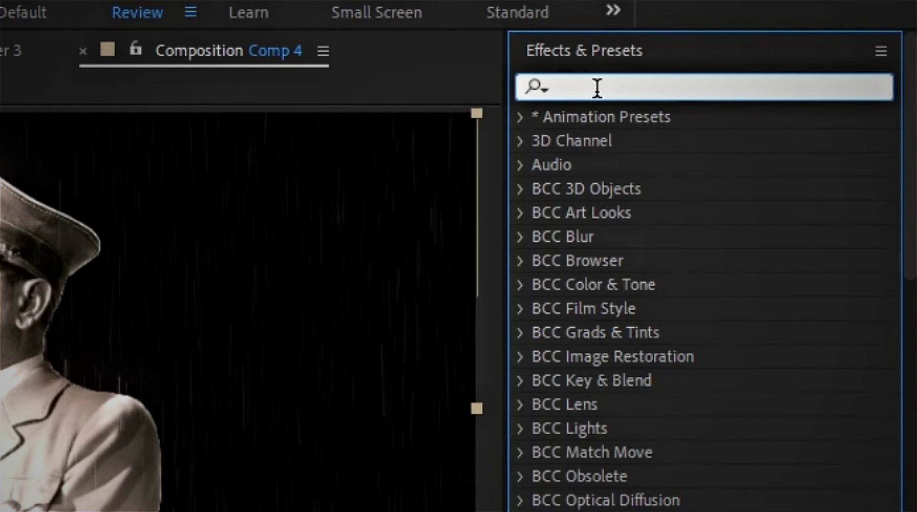
pyautogui.write('slid')
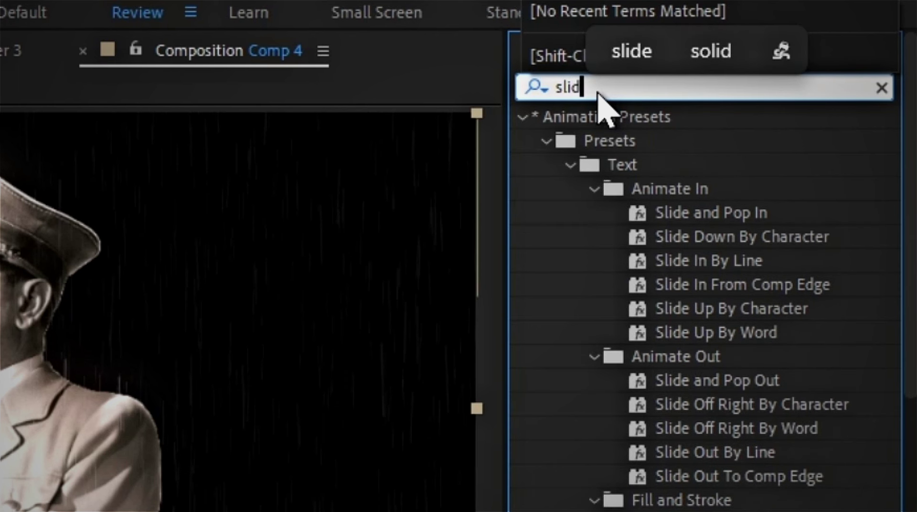
pyautogui.write('er')
pyautogui.moveTo(669, 144)
pyautogui.mouseDown()
pyautogui.moveTo(336, 436)
pyautogui.moveTo(471, 403)
pyautogui.mouseUp()
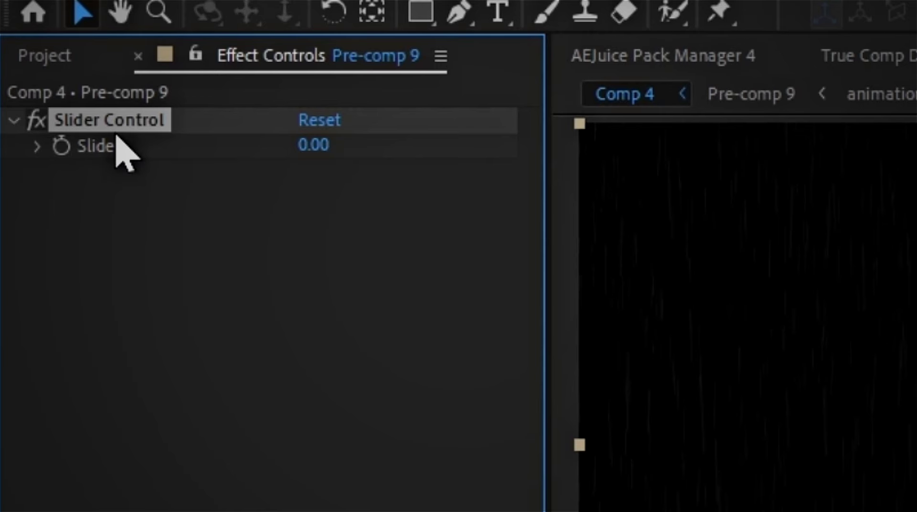
pyautogui.hotkey('ctrl', 'd')
# Step: Rename the two Slider Controls 'speed' and 'value'
pyautogui.click(113, 129)
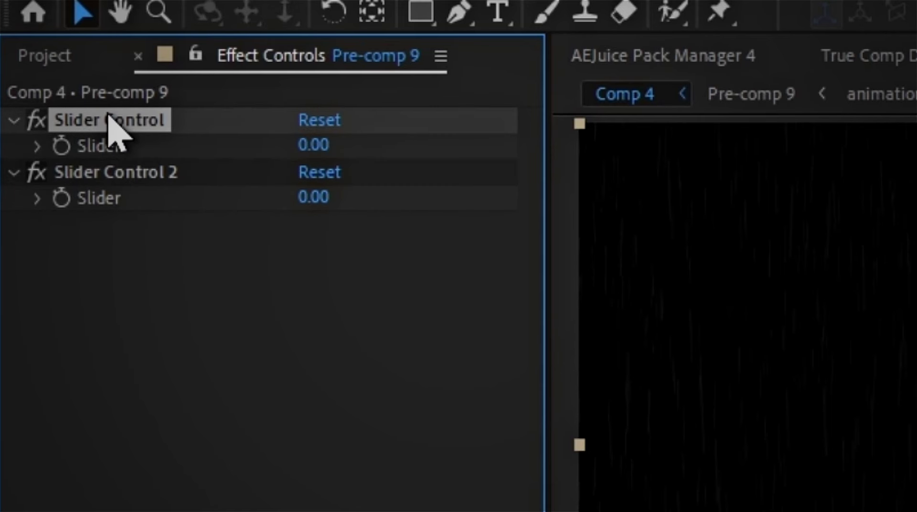
pyautogui.rightClick(115, 128)
pyautogui.click(180, 136)
pyautogui.write('spe')
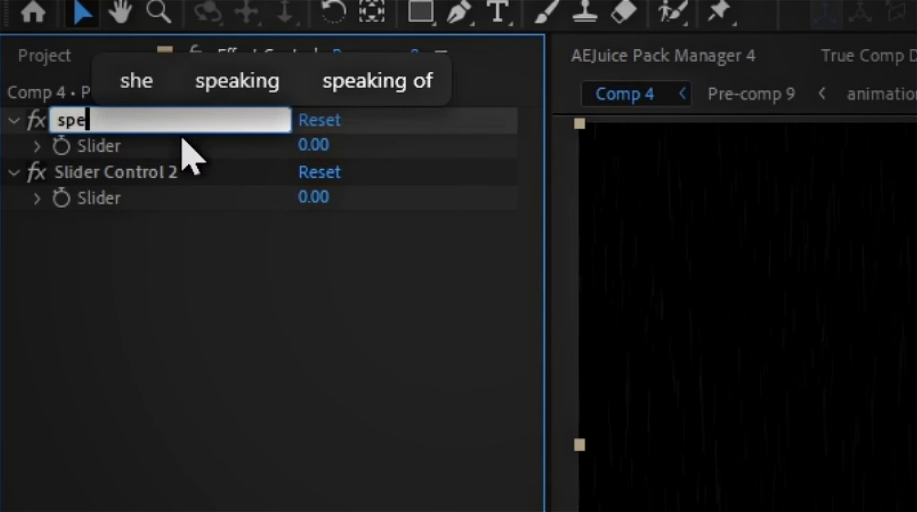
pyautogui.write('ed')
pyautogui.click(261, 184)
pyautogui.press('Return')
pyautogui.write('value')
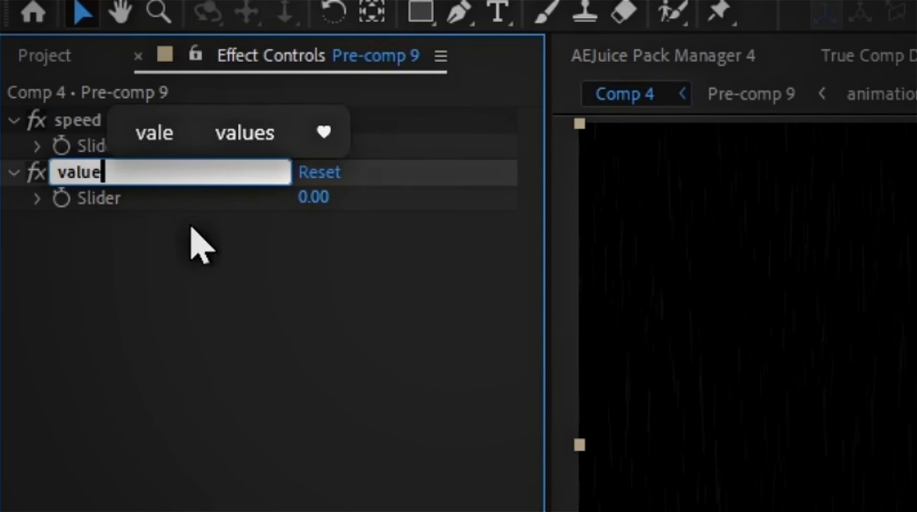
pyautogui.press('Return')
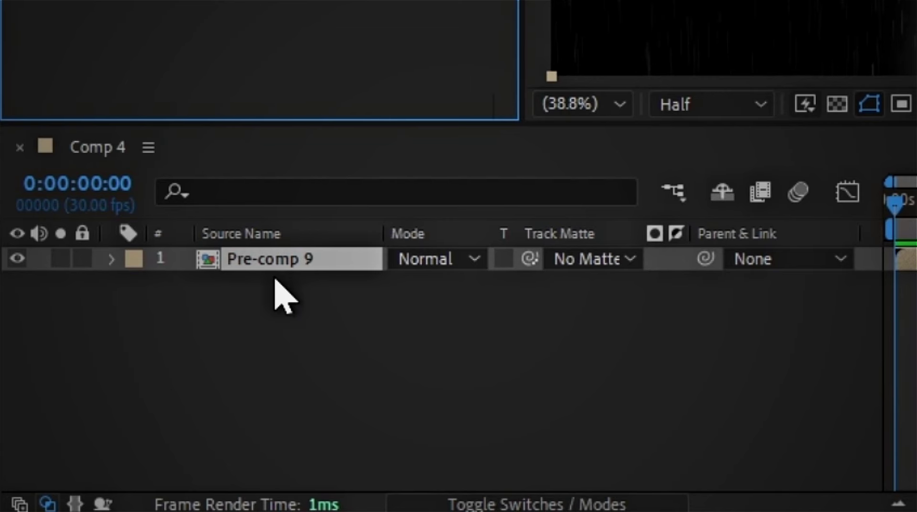
# Step: Add a wiggle(10,15) expression to Pre-comp 9's Position
pyautogui.press('p')
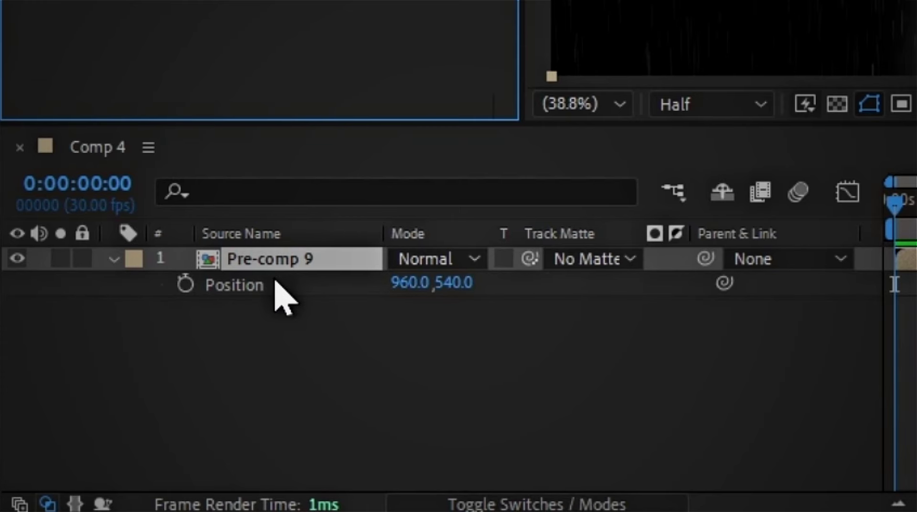
pyautogui.keyDown('alt'); pyautogui.click(186, 285); pyautogui.keyUp('alt')
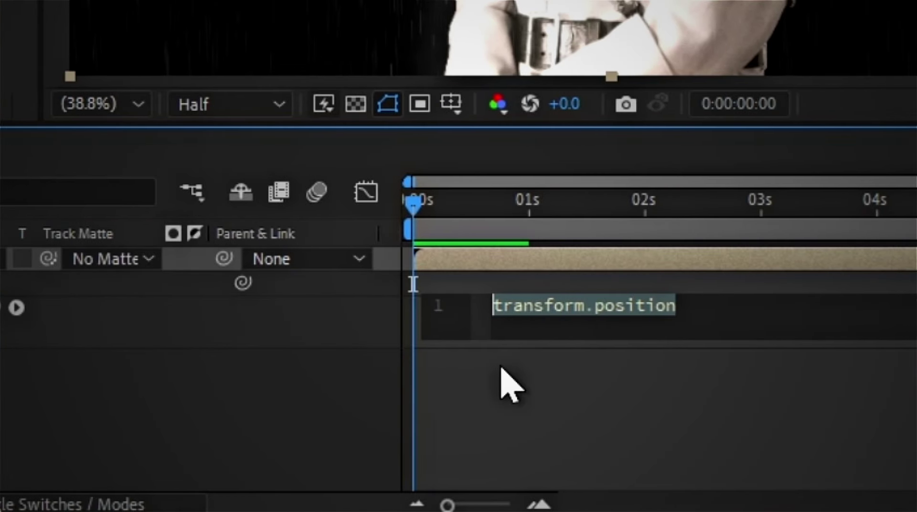
pyautogui.write('wiggle')
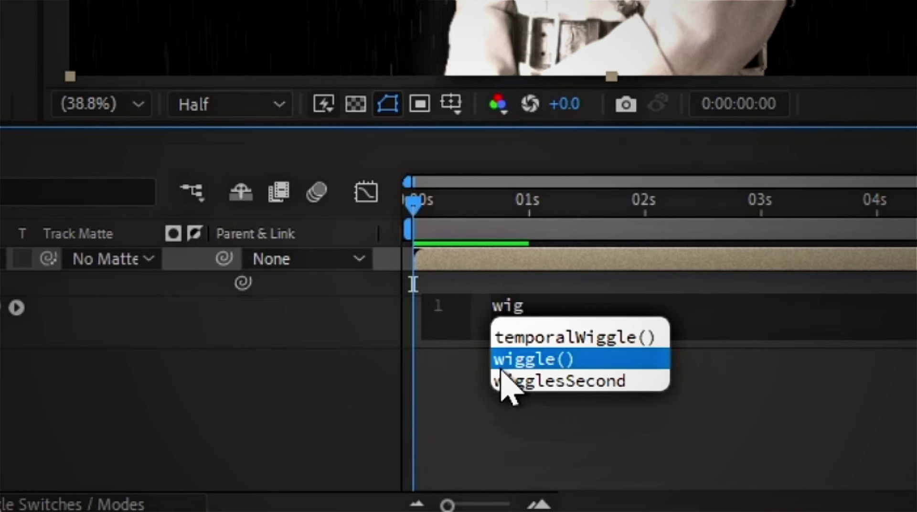
pyautogui.click(529, 359)
pyautogui.write('x')
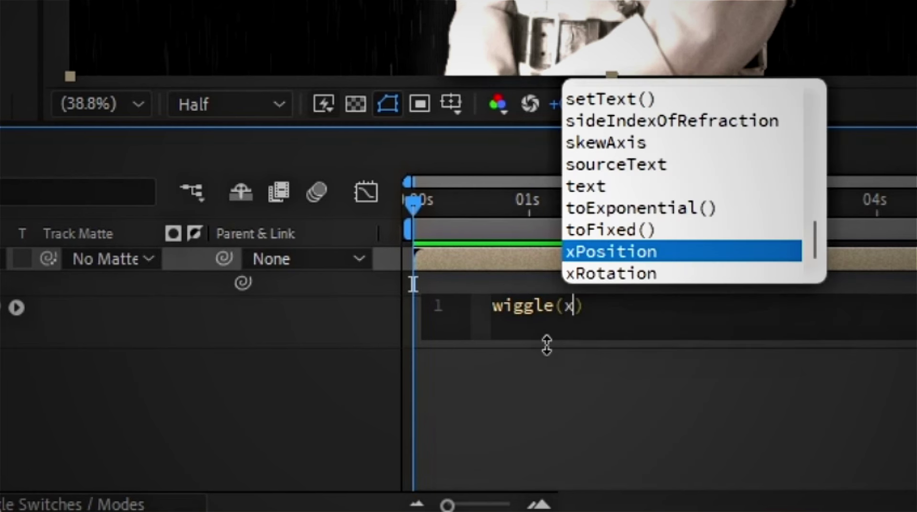
pyautogui.write(',y')
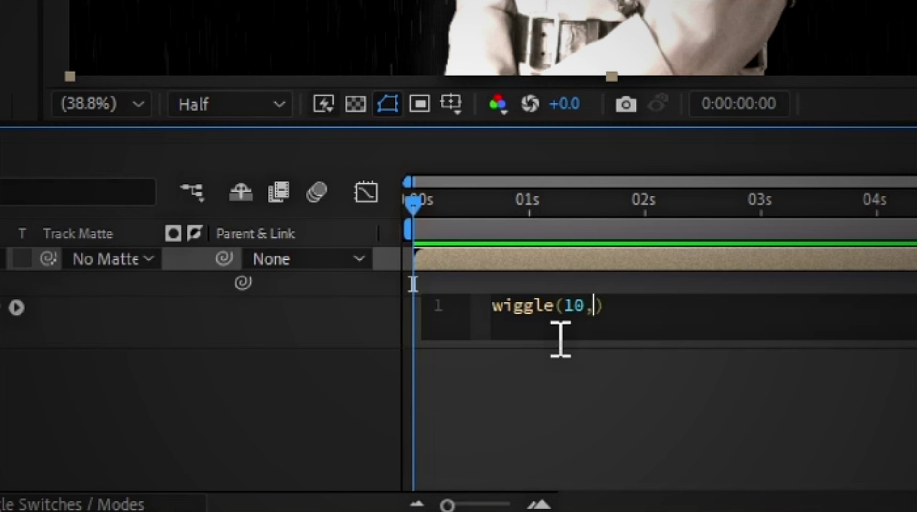
pyautogui.write('15')
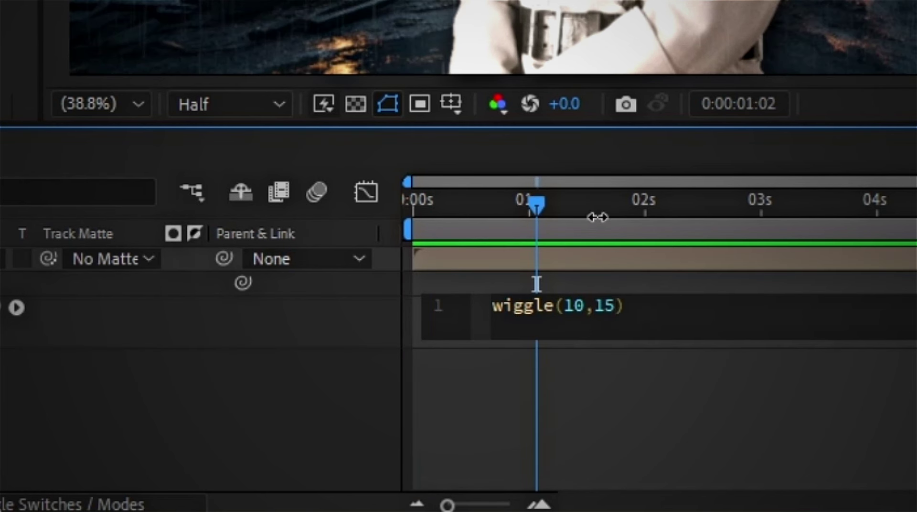
# Step: Preview the shake, then delete the 10,15 arguments so it reads wiggle()
pyautogui.press('space')
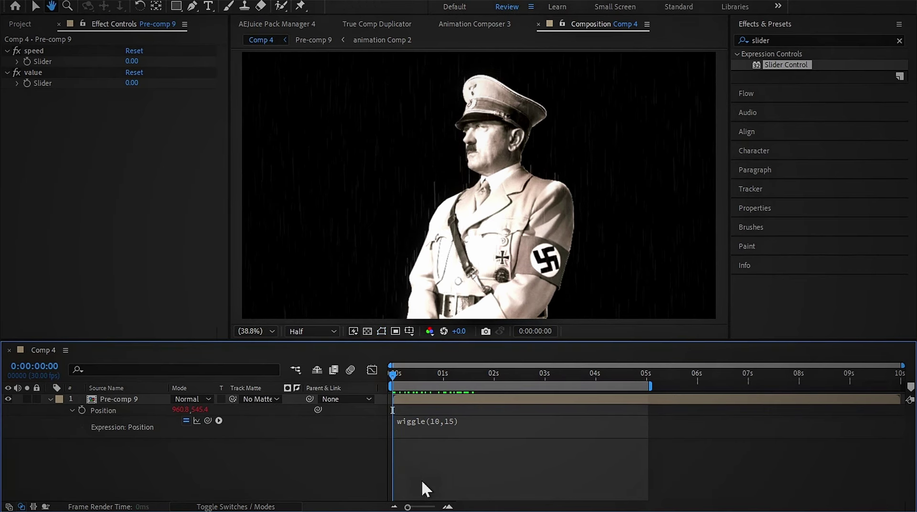
pyautogui.press('space')
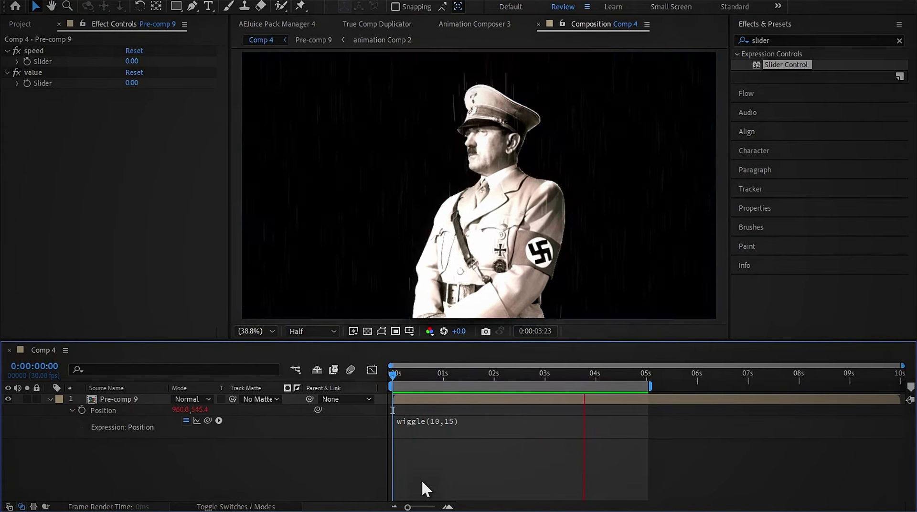
pyautogui.moveTo(418, 374)
pyautogui.mouseDown()
pyautogui.moveTo(393, 394)
pyautogui.moveTo(629, 443)
pyautogui.moveTo(432, 445)
pyautogui.mouseUp()
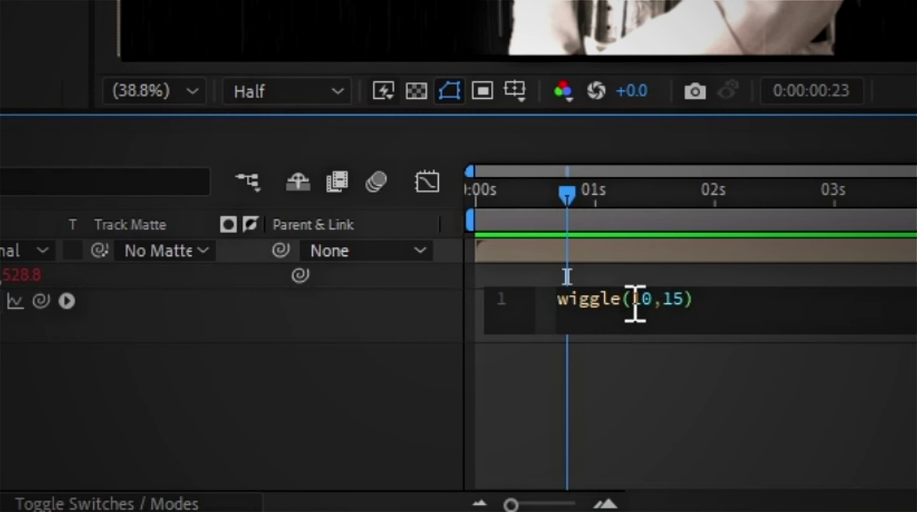
pyautogui.moveTo(633, 299); pyautogui.dragTo(674, 294)
pyautogui.press('BackSpace')
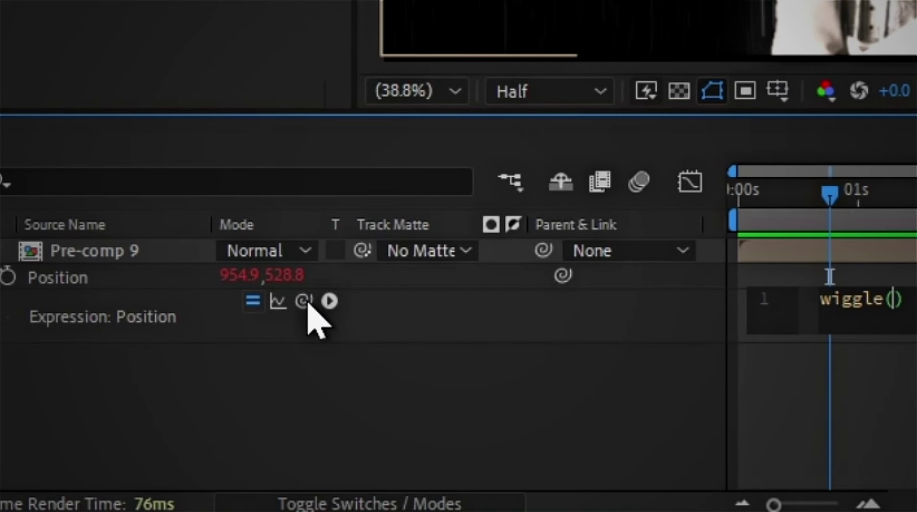
# Step: Pick-whip wiggle's frequency to the speed slider and its amount to the value slider
pyautogui.moveTo(305, 301); pyautogui.dragTo(102, 120)
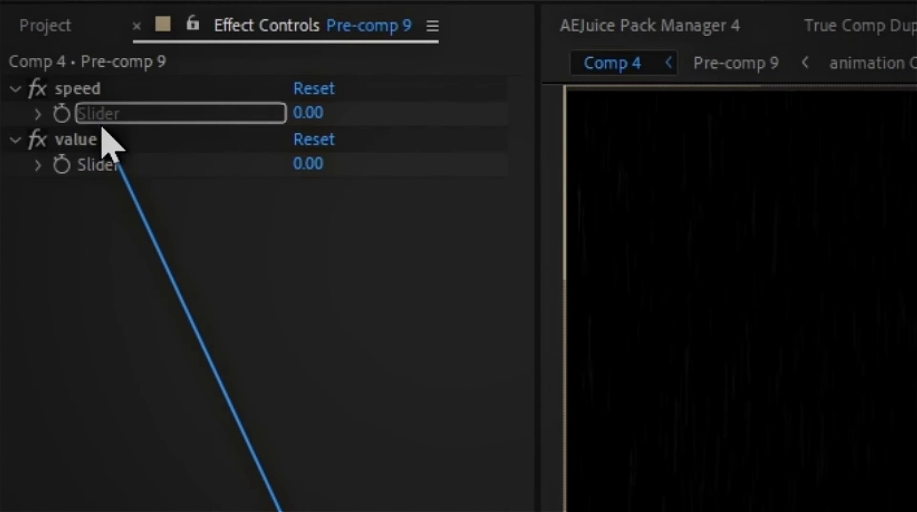
pyautogui.moveTo(102, 120); pyautogui.dragTo(102, 122)
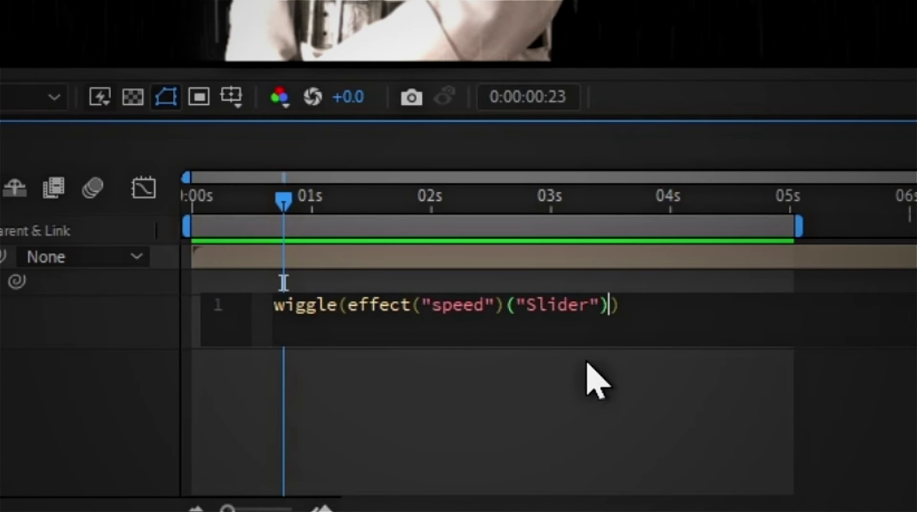
pyautogui.write(',')
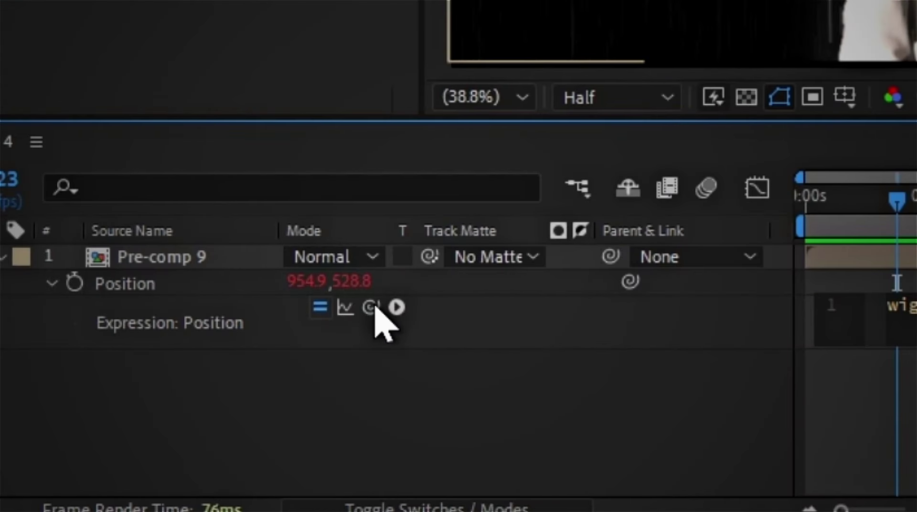
pyautogui.moveTo(371, 307); pyautogui.dragTo(88, 217)
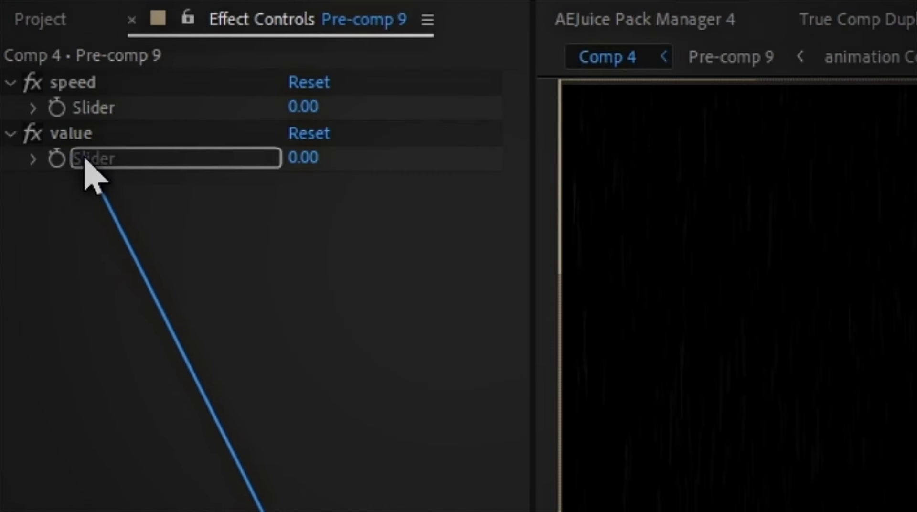
pyautogui.moveTo(87, 217); pyautogui.dragTo(97, 161)
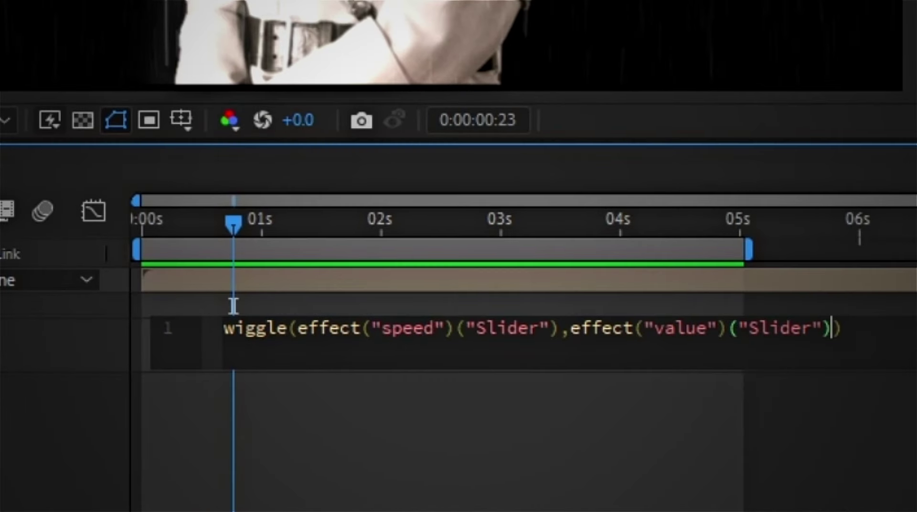
pyautogui.write(')')
pyautogui.click(304, 308)
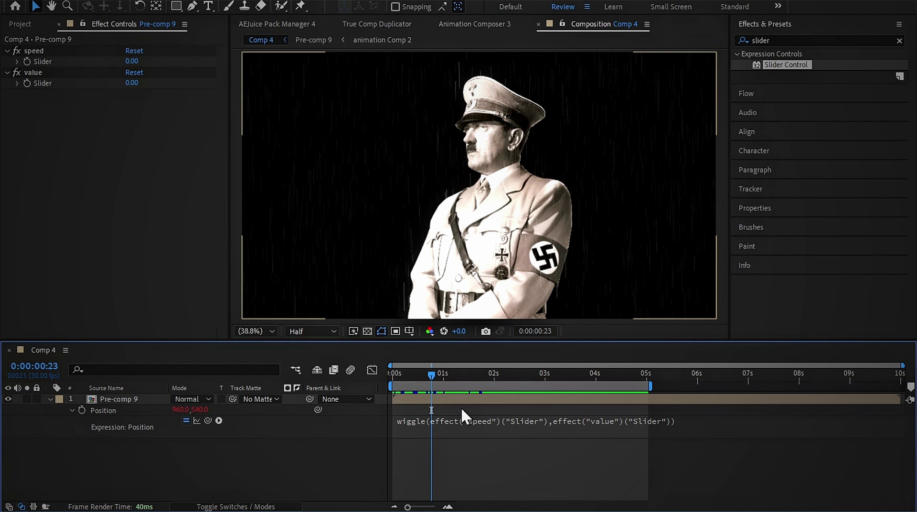
# Step: Check the speed and value sliders, scrub to 5 seconds, and preview the shake
pyautogui.click(438, 373)
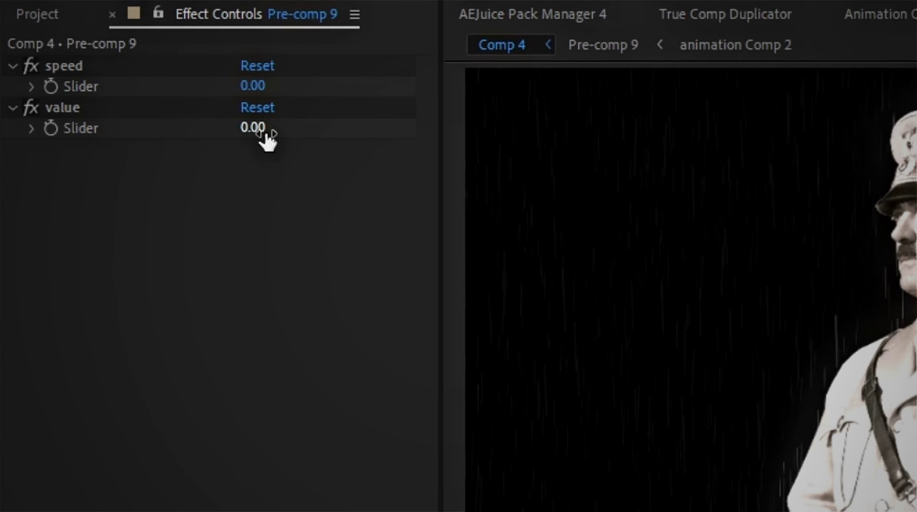
pyautogui.click(50, 90)
pyautogui.click(62, 108)
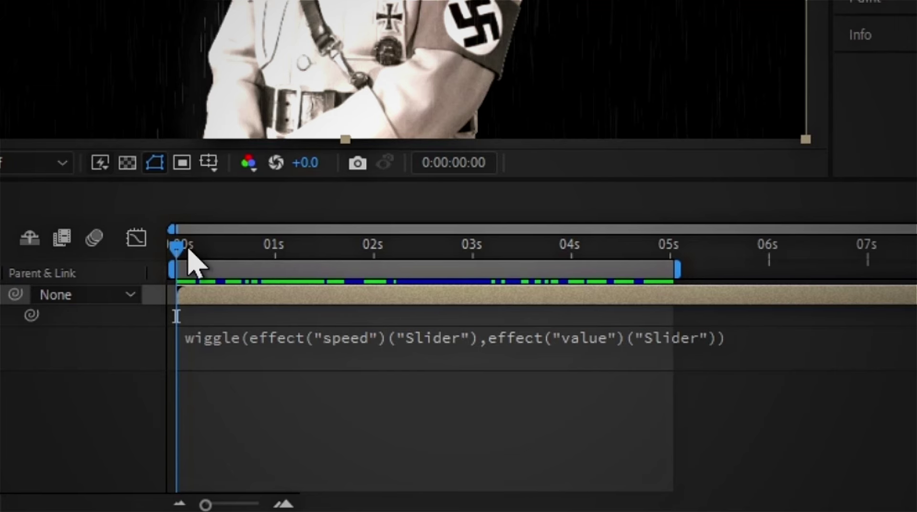
pyautogui.moveTo(185, 243); pyautogui.dragTo(669, 340)
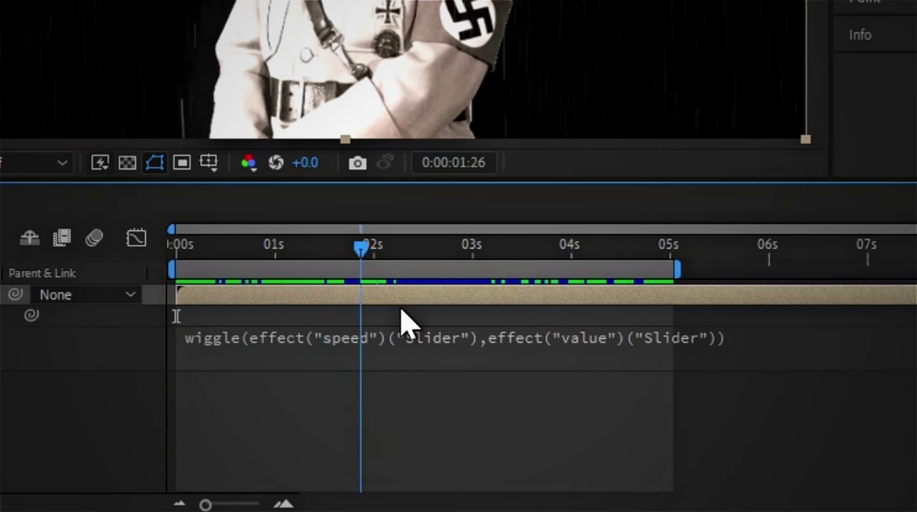
pyautogui.press('space')
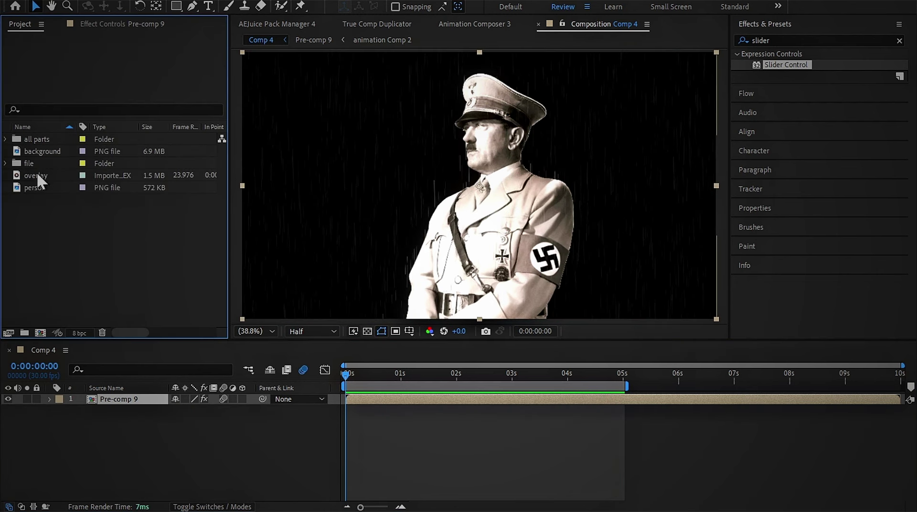
# Step: Place the overlay footage above Pre-comp 9, blend it with Linear Dodge, and preview
pyautogui.moveTo(36, 175)
pyautogui.mouseDown()
pyautogui.moveTo(114, 404)
pyautogui.moveTo(113, 396)
pyautogui.mouseUp()
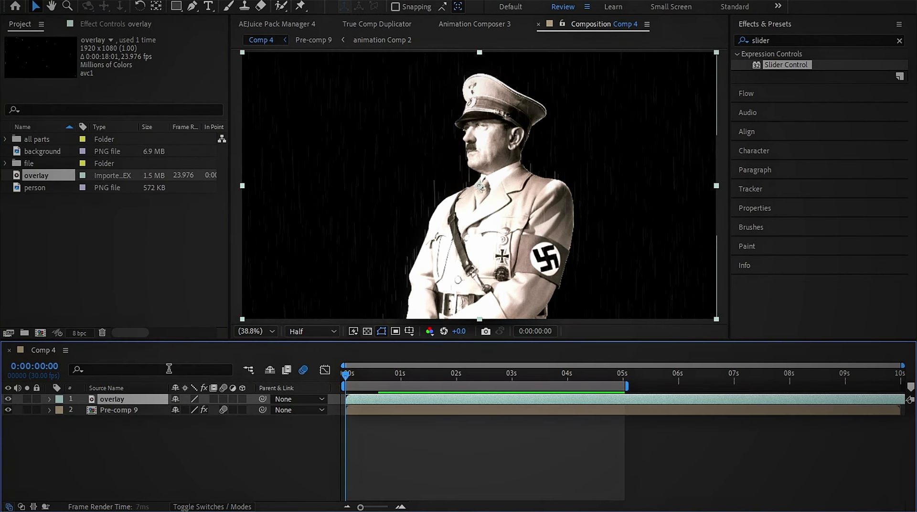
pyautogui.click(224, 506)
pyautogui.click(207, 400)
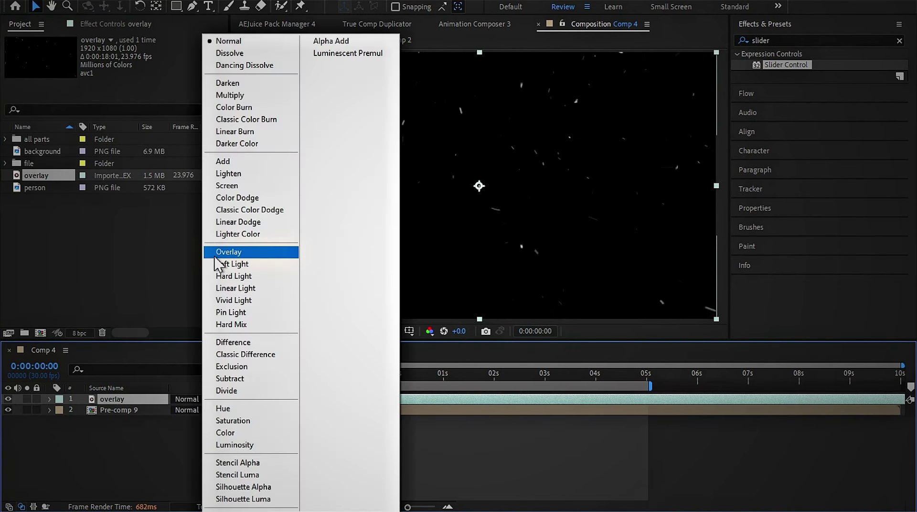
pyautogui.click(229, 222)
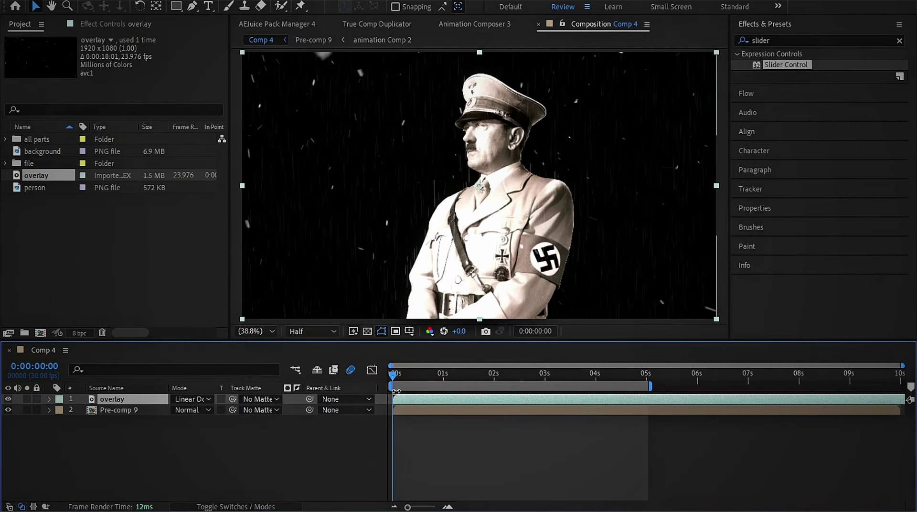
pyautogui.press('space')
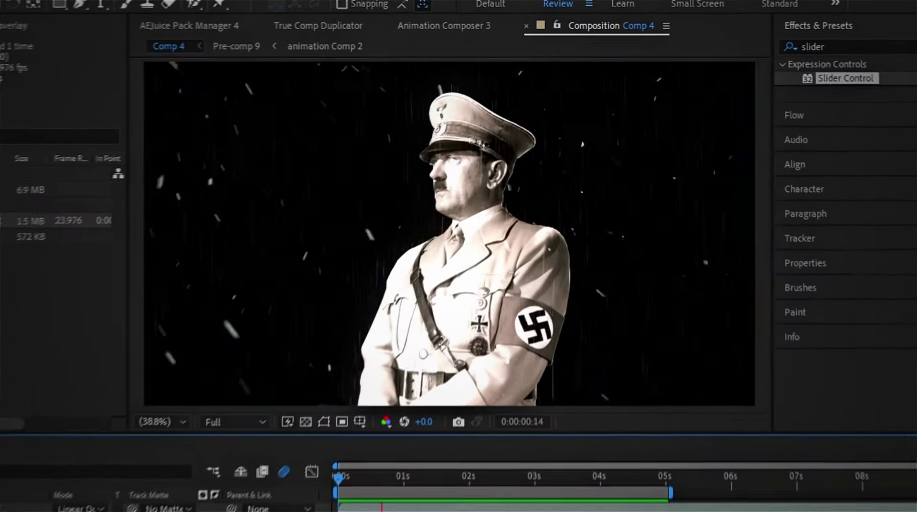